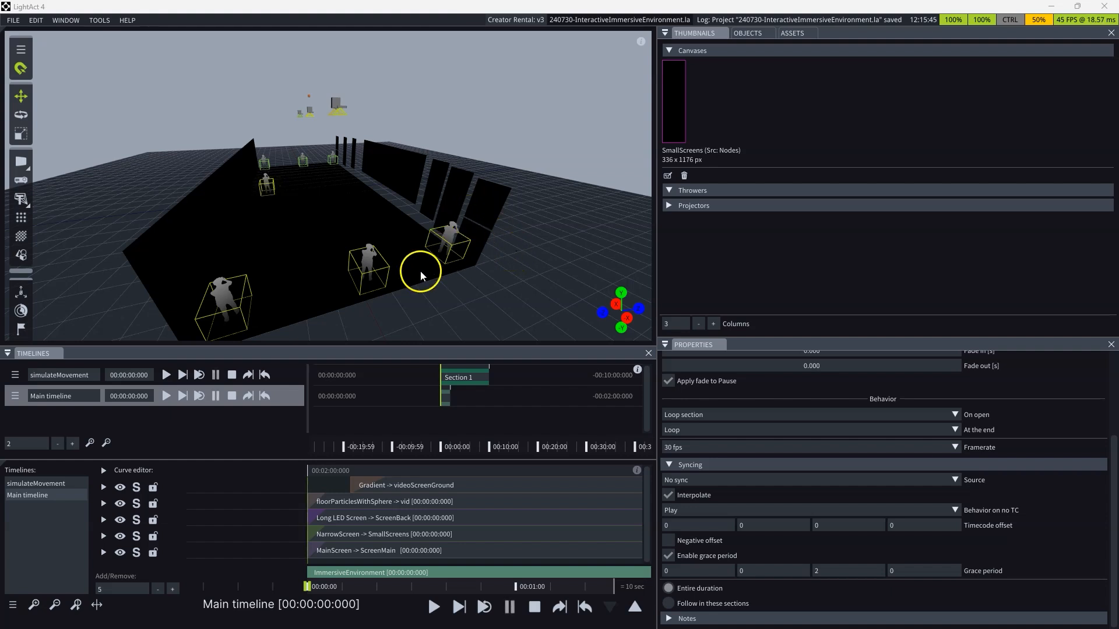
# - Play the Main timeline and watch the floor particles react to the people in the 3D scene
pyautogui.moveTo(470, 293); pyautogui.dragTo(449, 295)
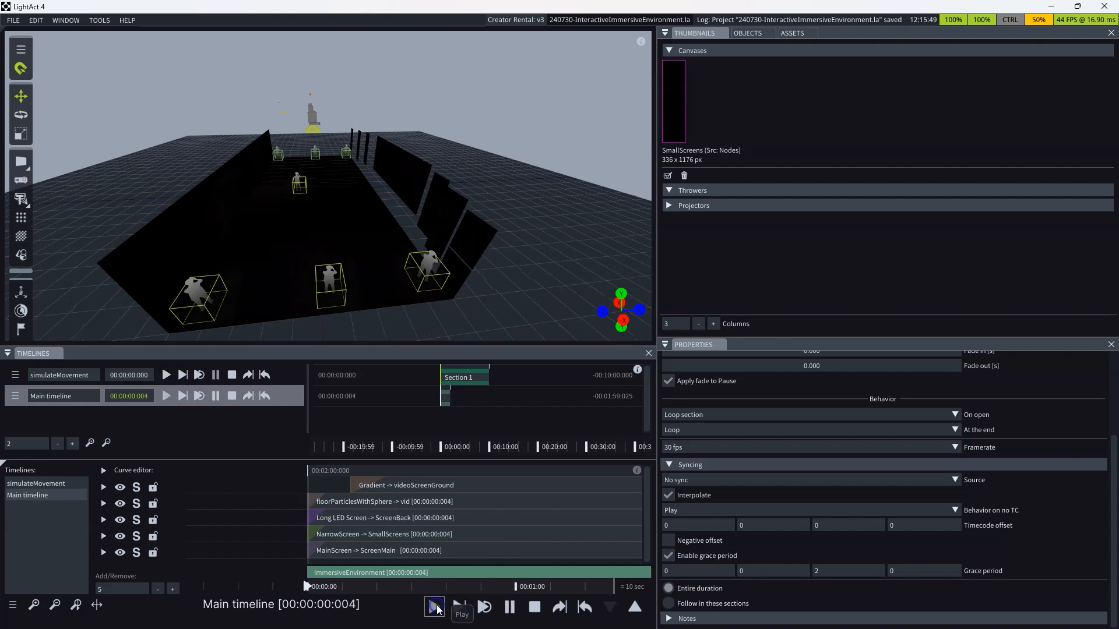
pyautogui.moveTo(497, 317)
pyautogui.mouseDown()
pyautogui.moveTo(467, 312)
pyautogui.moveTo(499, 314)
pyautogui.mouseUp()
pyautogui.moveTo(353, 306)
pyautogui.mouseDown()
pyautogui.moveTo(332, 309)
pyautogui.moveTo(371, 311)
pyautogui.mouseUp()
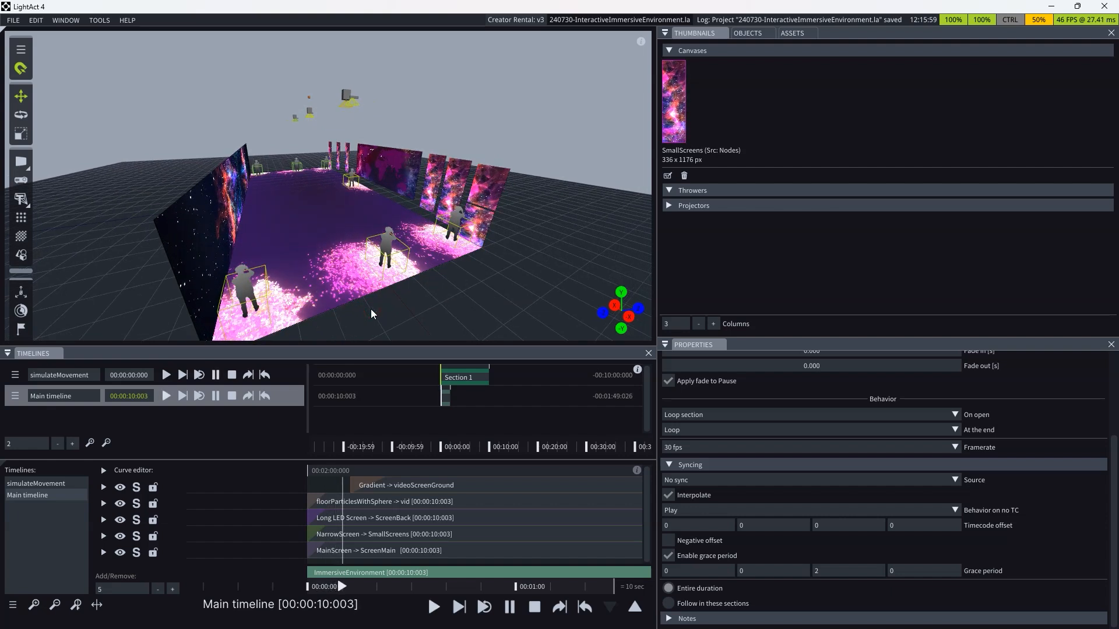
pyautogui.click(440, 142)
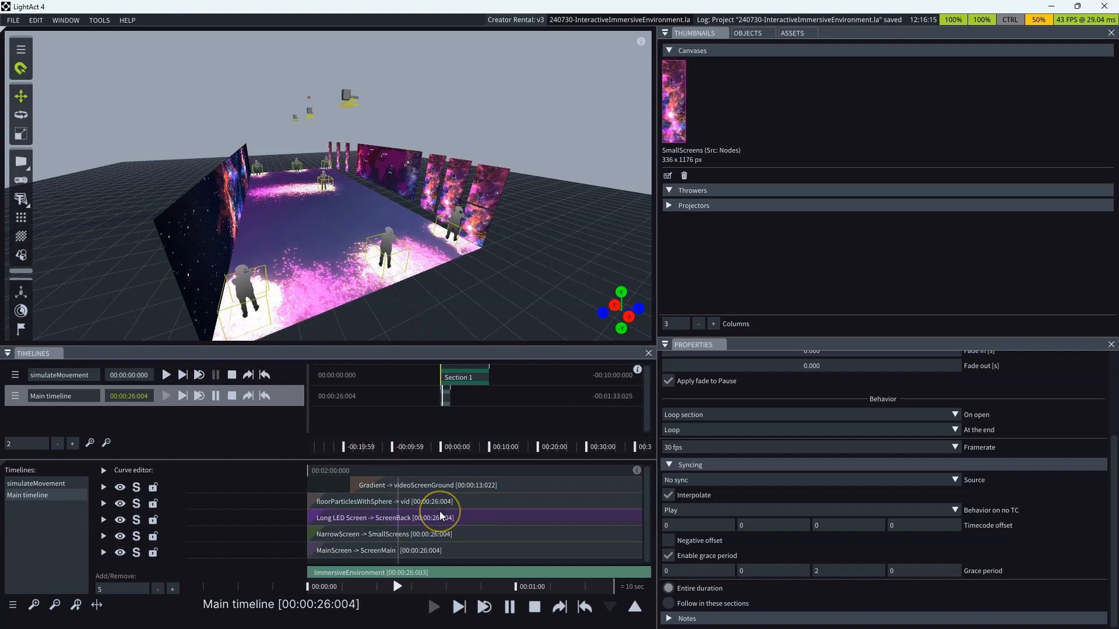
pyautogui.click(499, 289)
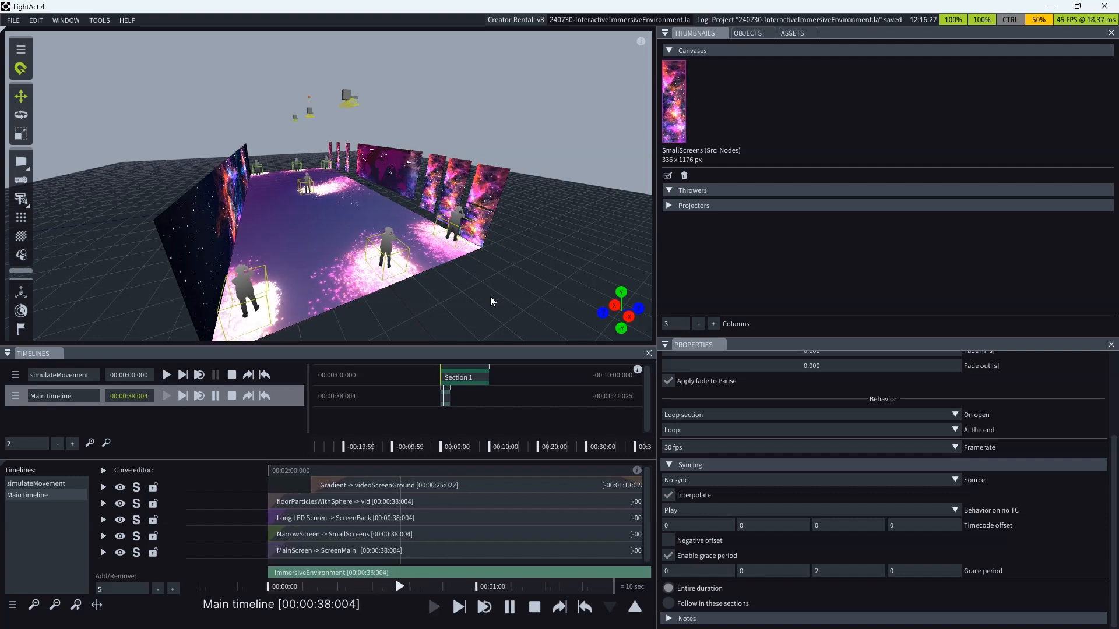
pyautogui.click(487, 299)
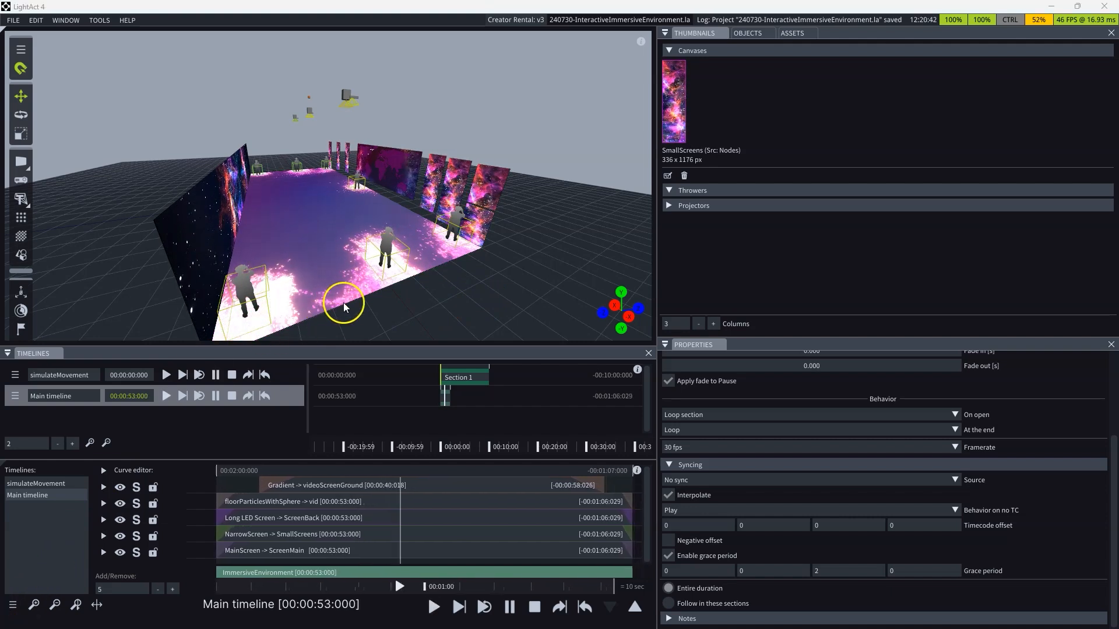
# - Collapse the People folder in the scene's object list and select the LightTrack system
pyautogui.moveTo(409, 282); pyautogui.dragTo(400, 215)
pyautogui.click(747, 33)
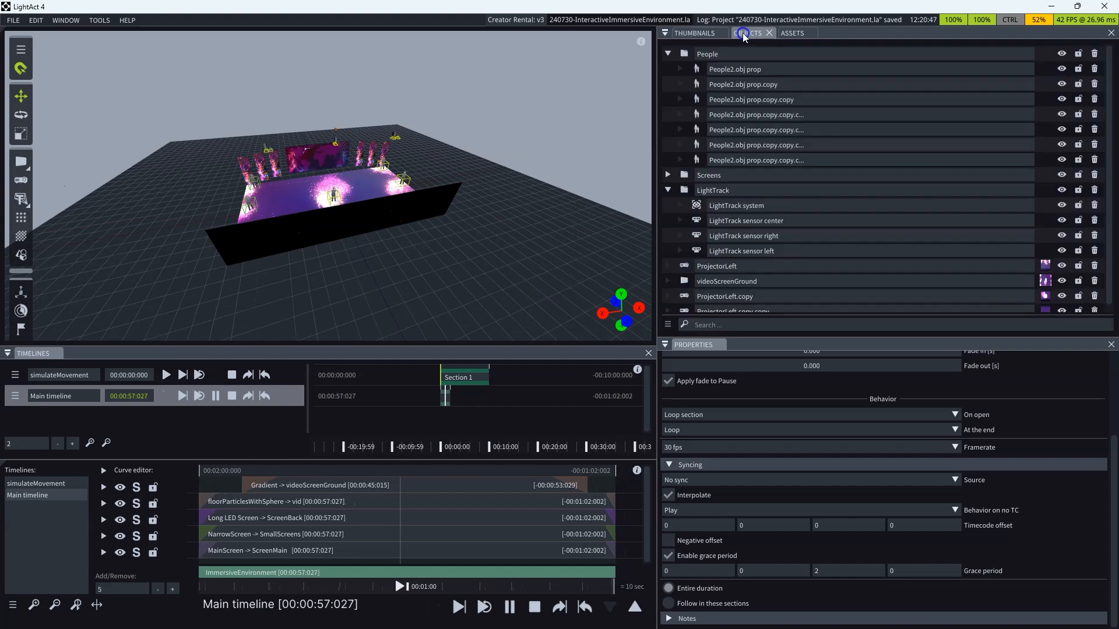
pyautogui.click(668, 54)
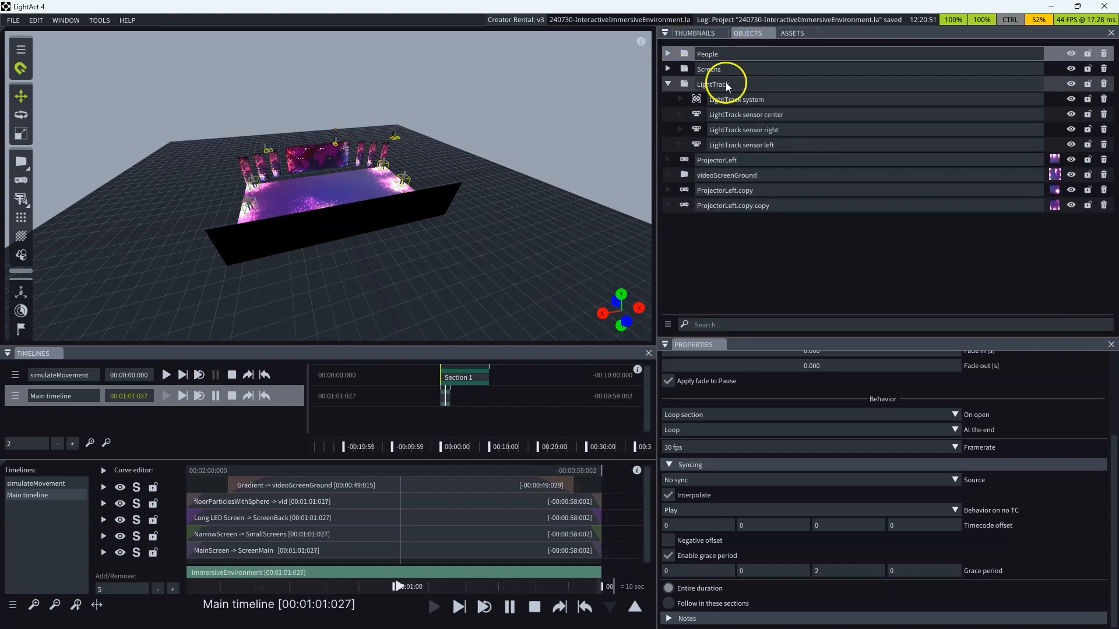
pyautogui.click(744, 100)
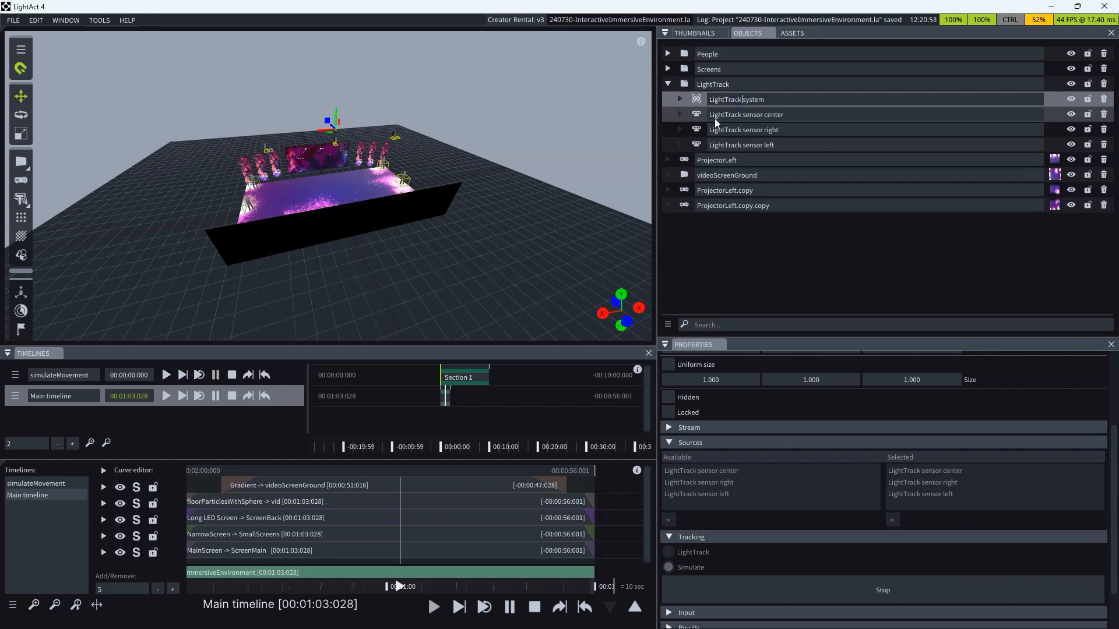
# - Stop the LightTrack system's simulated tracking and pause the Main timeline
pyautogui.moveTo(432, 151); pyautogui.dragTo(459, 252)
pyautogui.moveTo(379, 207); pyautogui.dragTo(440, 230, button='middle')
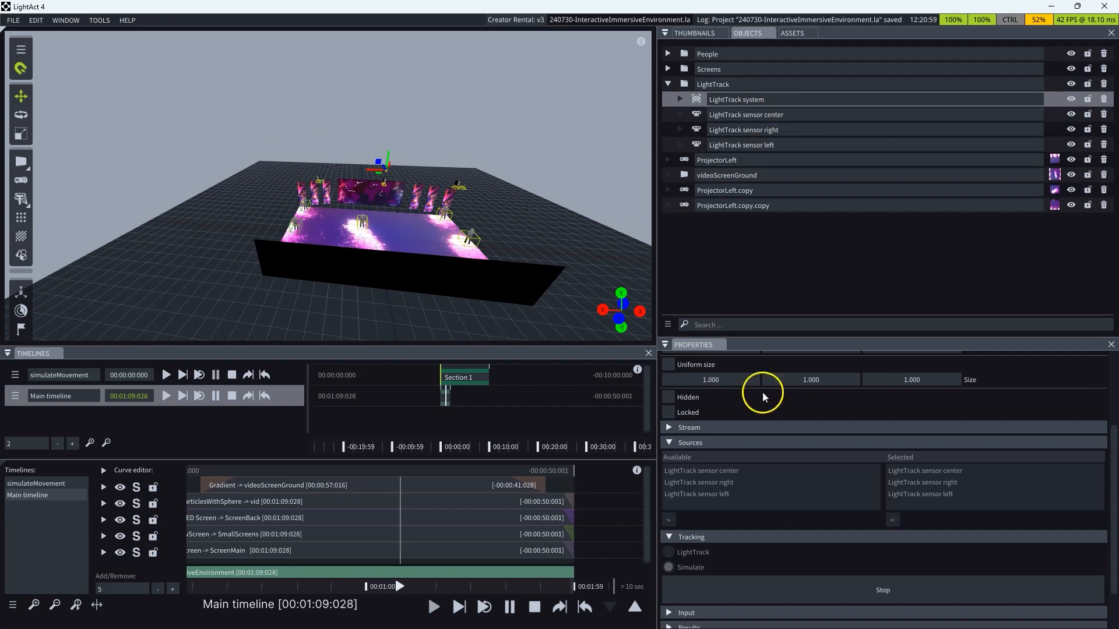
pyautogui.click(885, 591)
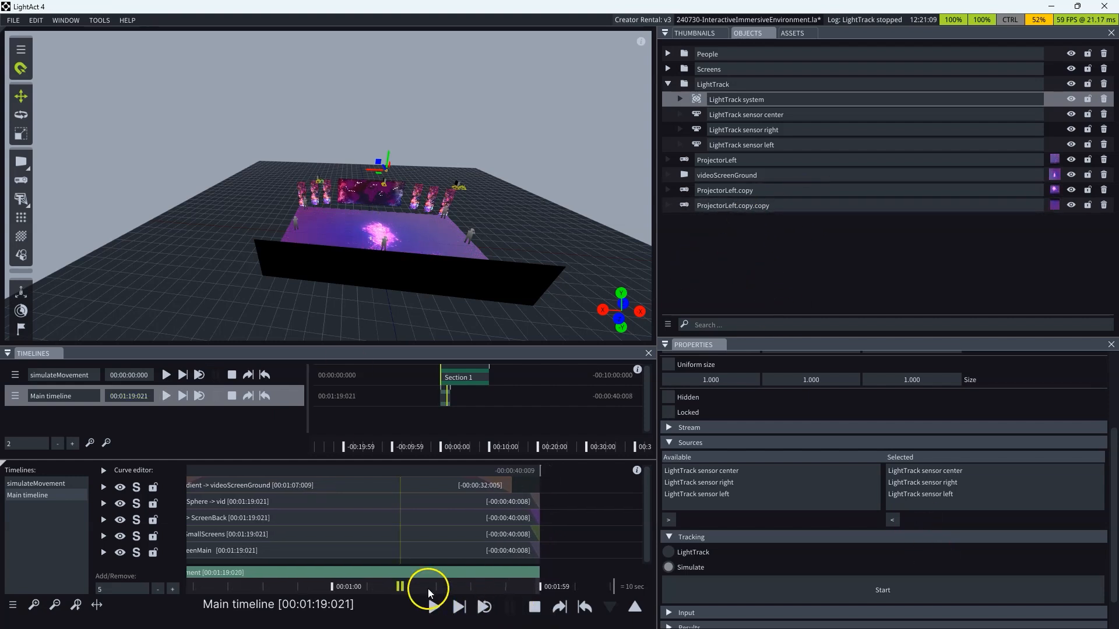
# - Open the node layout of the floorParticlesWithSphere layer and select its Get LightTrack data node
pyautogui.scroll(-3, 498, 538)
pyautogui.scroll(3, 405, 517)
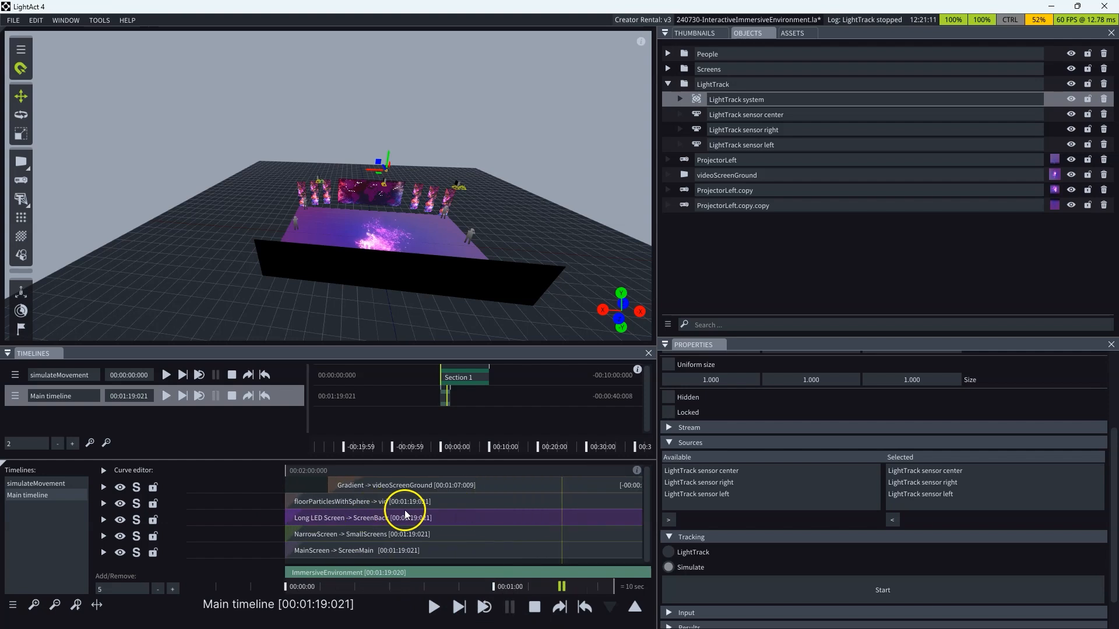
pyautogui.doubleClick(449, 499)
pyautogui.scroll(-5, 226, 321)
pyautogui.scroll(6, 280, 164)
pyautogui.scroll(-4, 256, 213)
pyautogui.scroll(4, 269, 270)
pyautogui.scroll(2, 104, 327)
pyautogui.click(103, 281)
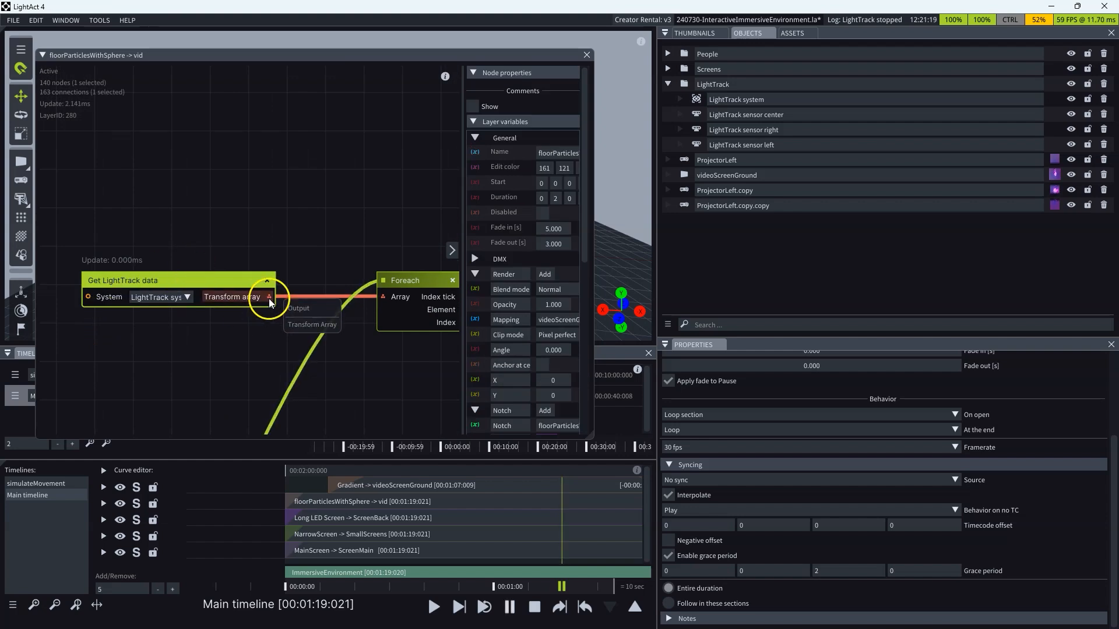
# - Check which systems the Get LightTrack data node offers and move the layer's node window lower to examine the connected nodes
pyautogui.click(178, 298)
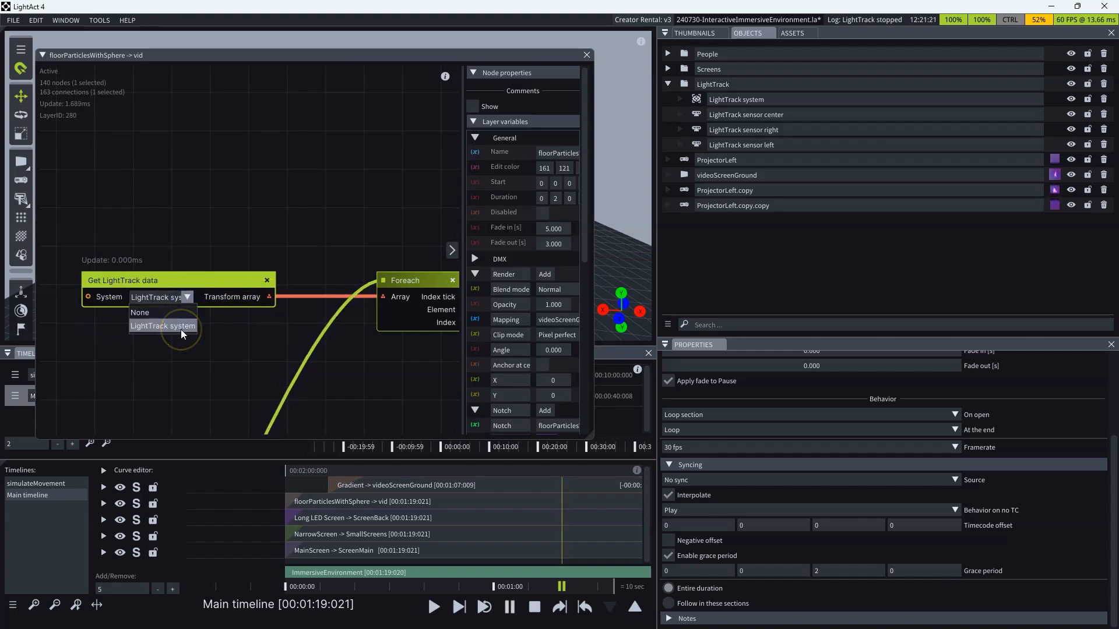
pyautogui.click(272, 203)
pyautogui.moveTo(495, 56); pyautogui.dragTo(557, 187)
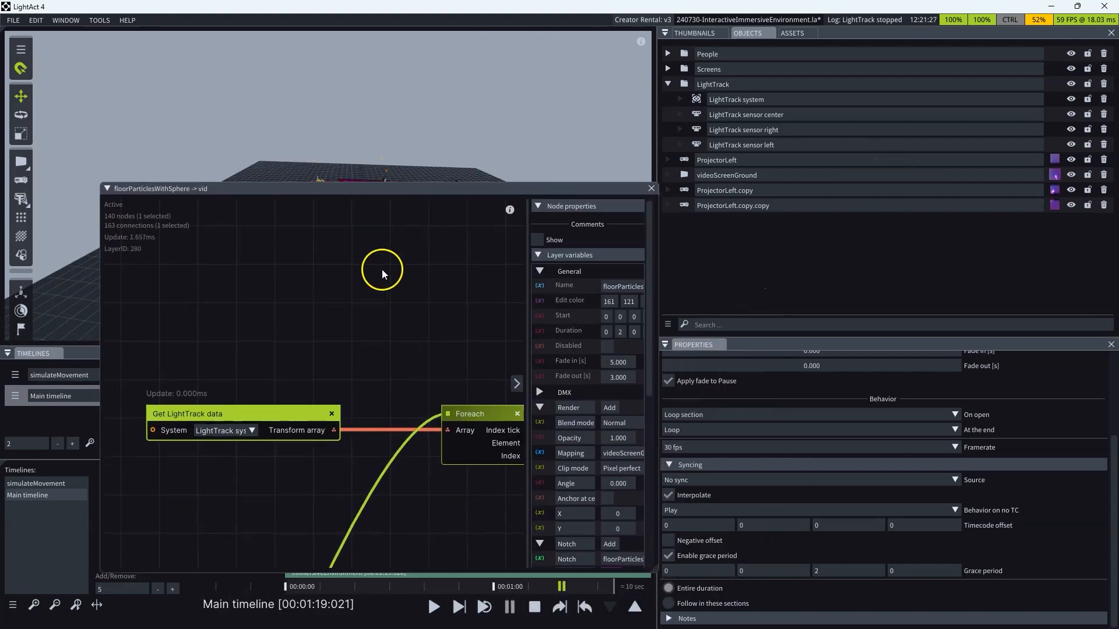
pyautogui.scroll(-5, 296, 328)
pyautogui.scroll(6, 330, 399)
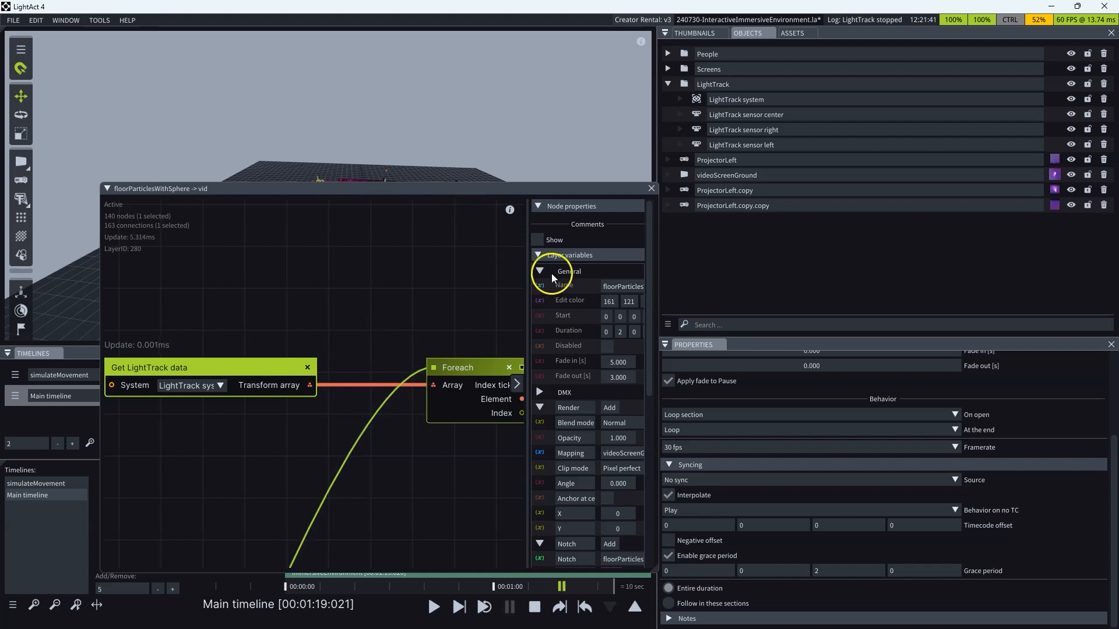
# - Select the LightTrack system and start its tracking in Simulate mode
pyautogui.click(384, 169)
pyautogui.scroll(-1, 918, 507)
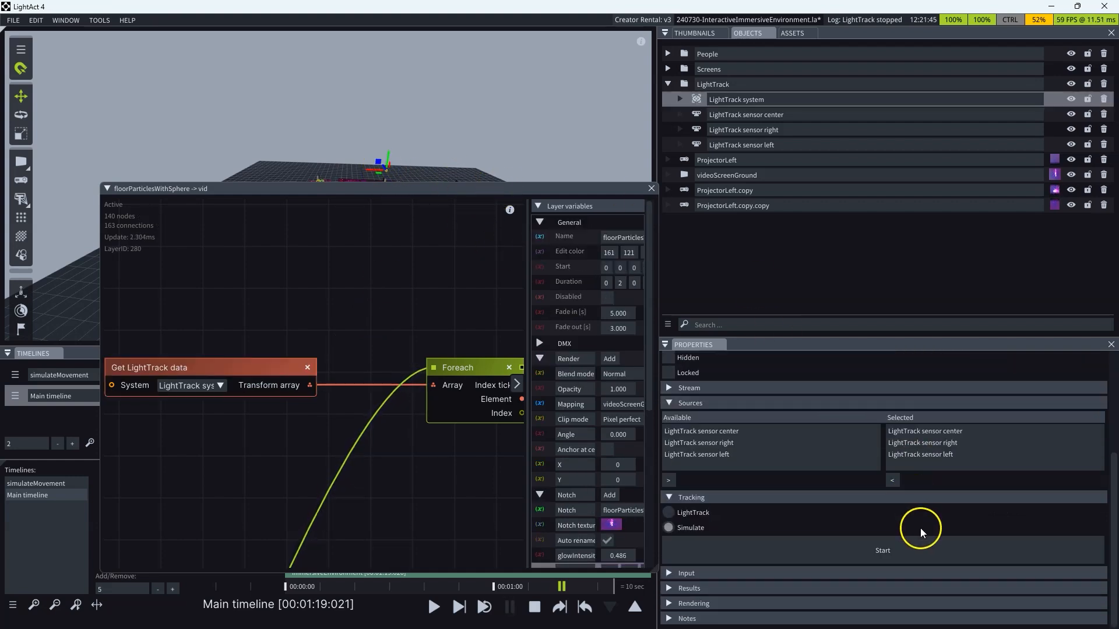
pyautogui.click(916, 545)
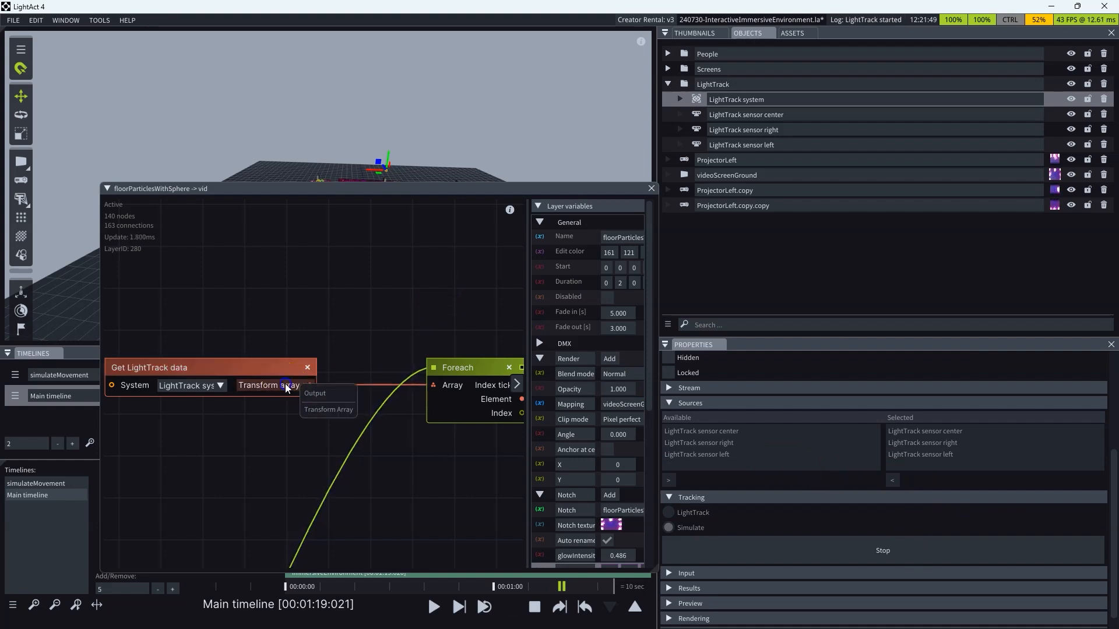
# - Watch the Transform array output of the Get LightTrack data node to examine the live tracking values
pyautogui.click(267, 368)
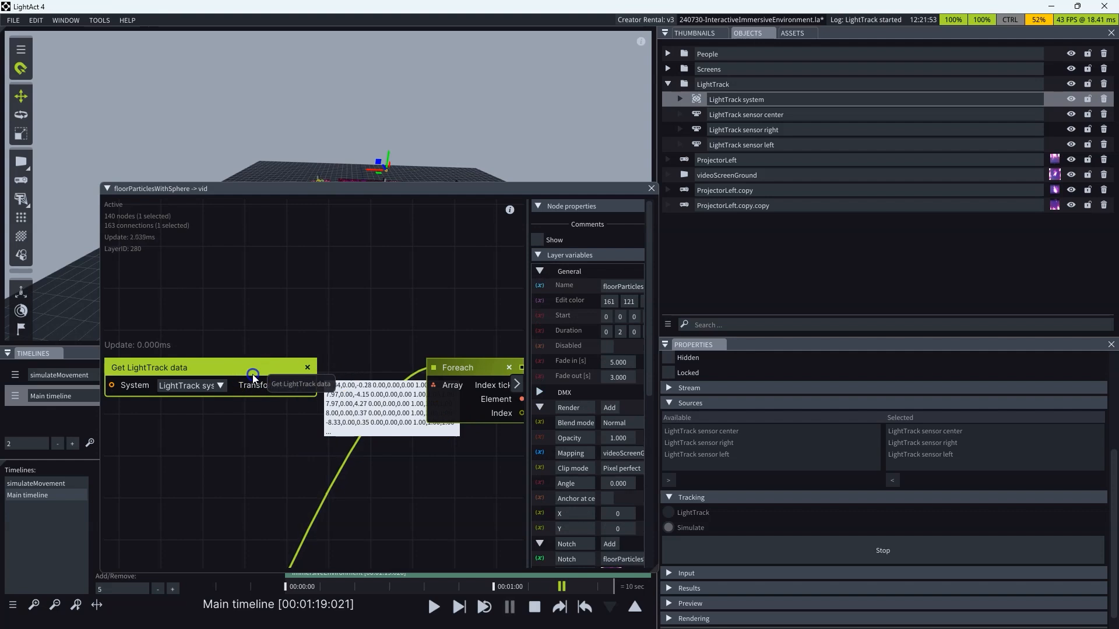
pyautogui.rightClick(306, 389)
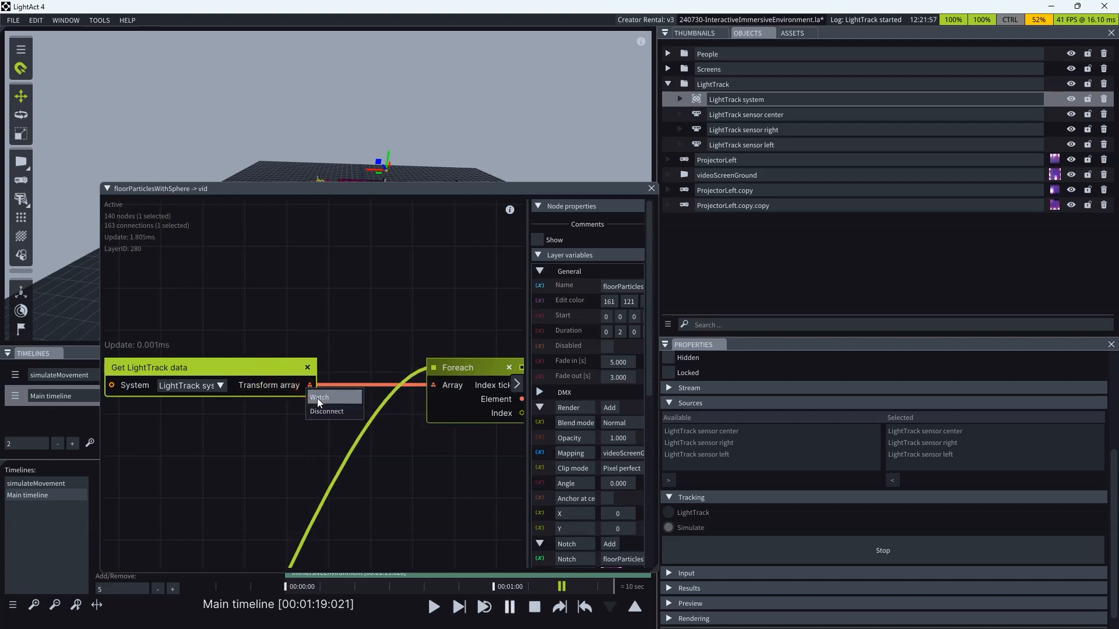
pyautogui.click(317, 397)
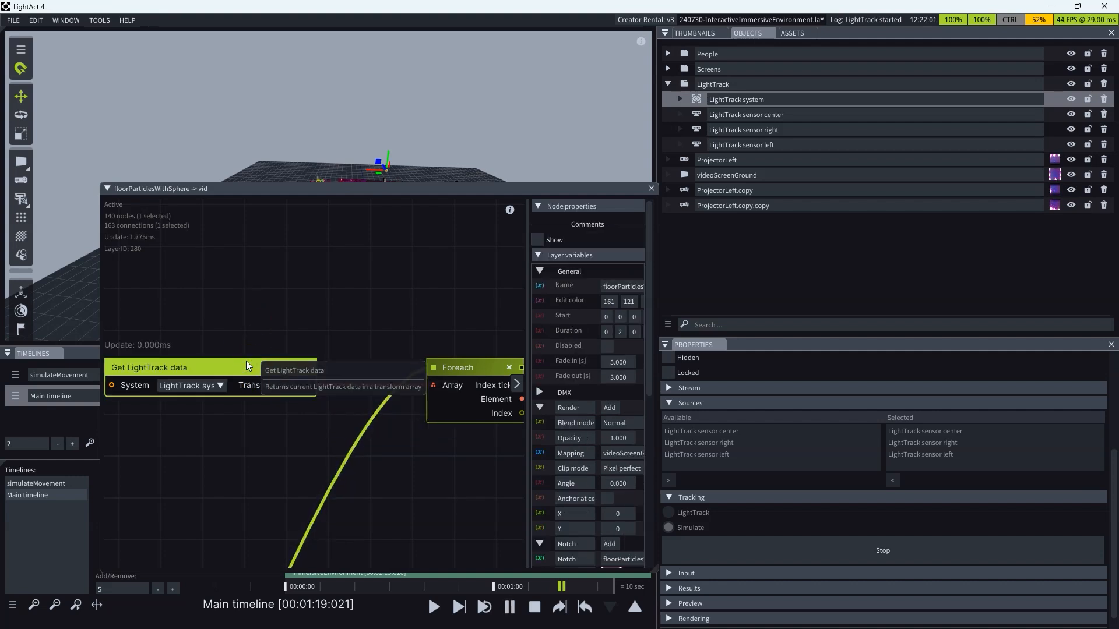
pyautogui.scroll(-1, 218, 338)
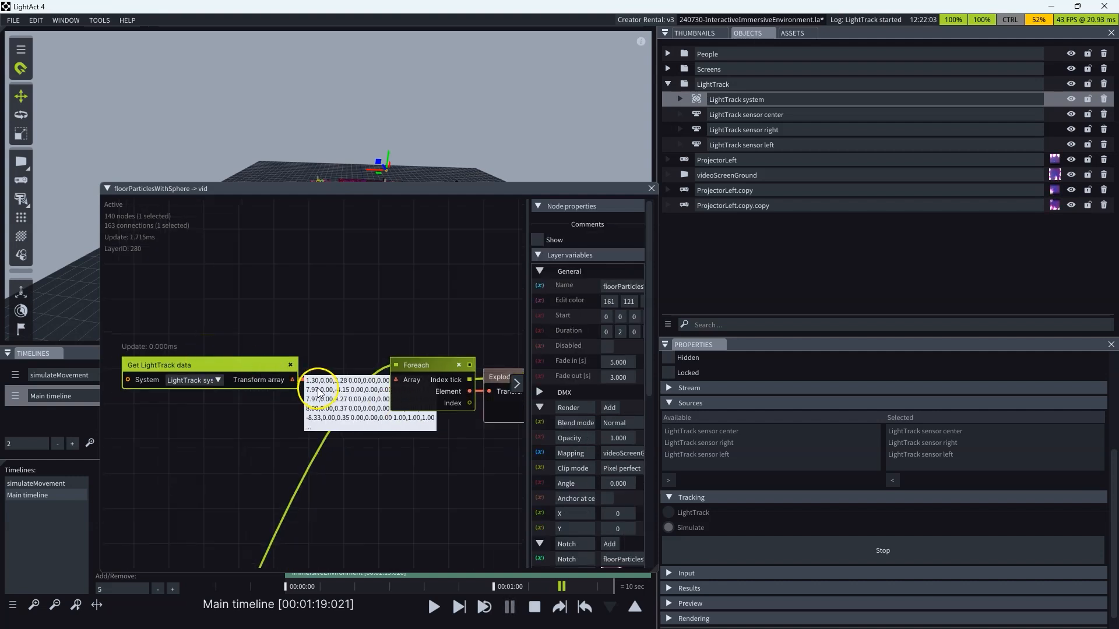
pyautogui.scroll(1, 354, 389)
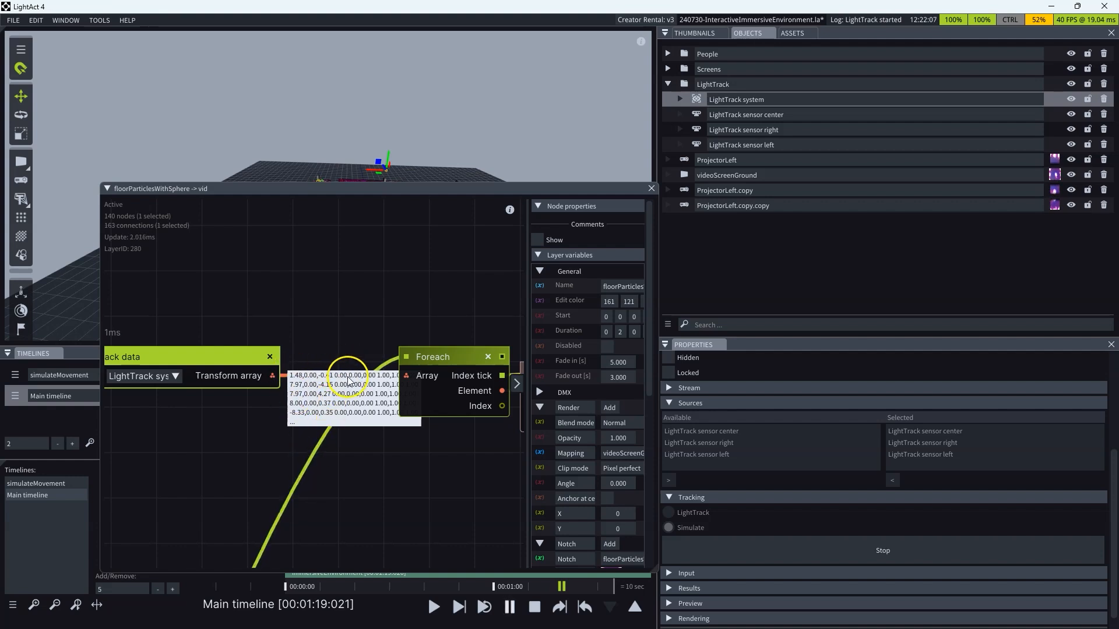
# - Close the floorParticlesWithSphere node window and select the LightTrack system in the 3D scene
pyautogui.click(652, 188)
pyautogui.click(367, 247)
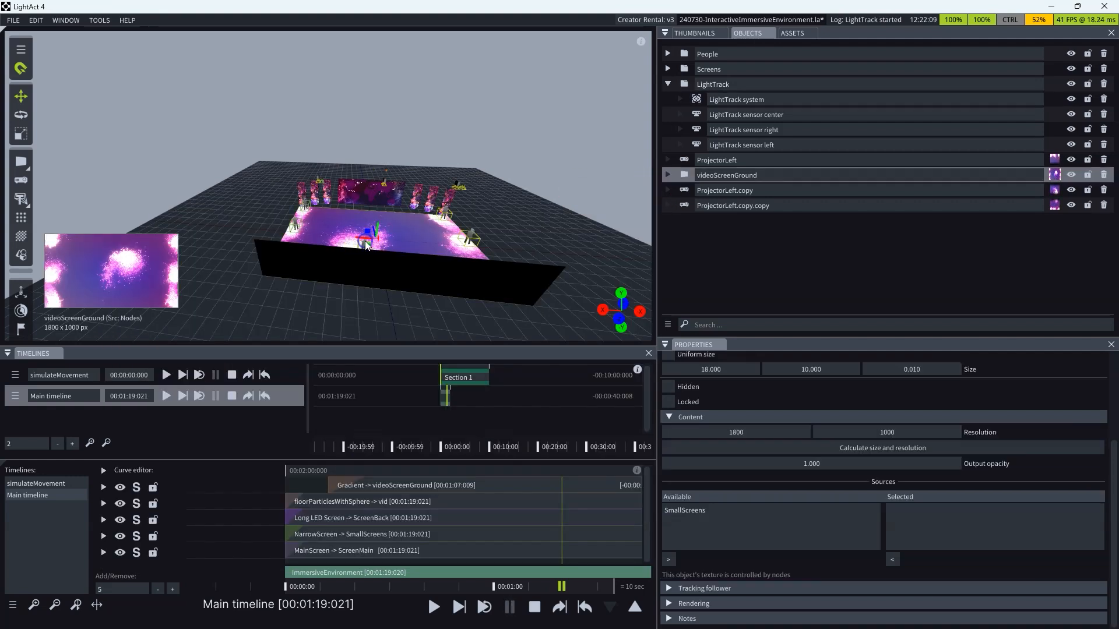
pyautogui.click(429, 304)
pyautogui.moveTo(379, 262); pyautogui.dragTo(366, 212, button='middle')
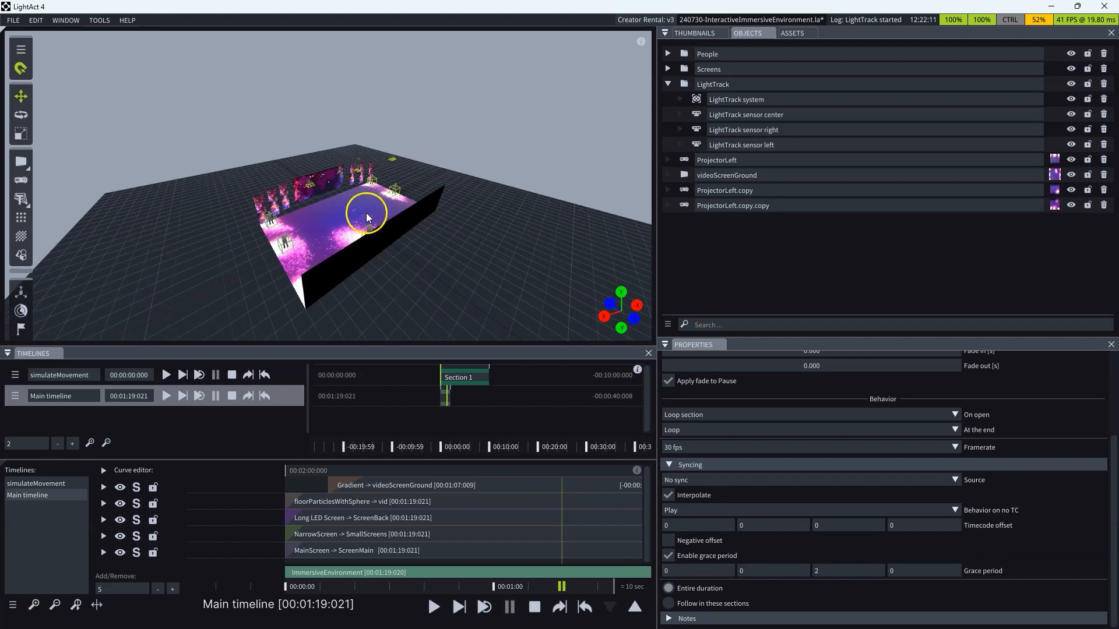
pyautogui.scroll(3, 358, 165)
pyautogui.scroll(-3, 359, 170)
pyautogui.click(421, 122)
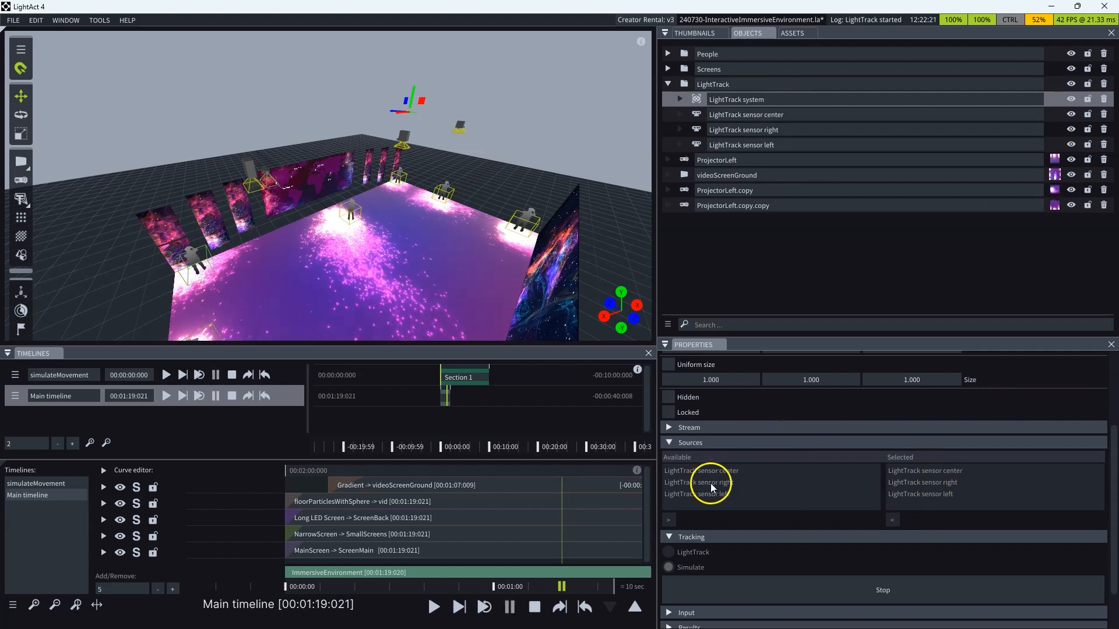
# - Select the left, right and center LightTrack sensors in turn to examine their placement around the floor screen
pyautogui.moveTo(478, 141); pyautogui.dragTo(603, 245)
pyautogui.moveTo(602, 245); pyautogui.dragTo(220, 143, button='middle')
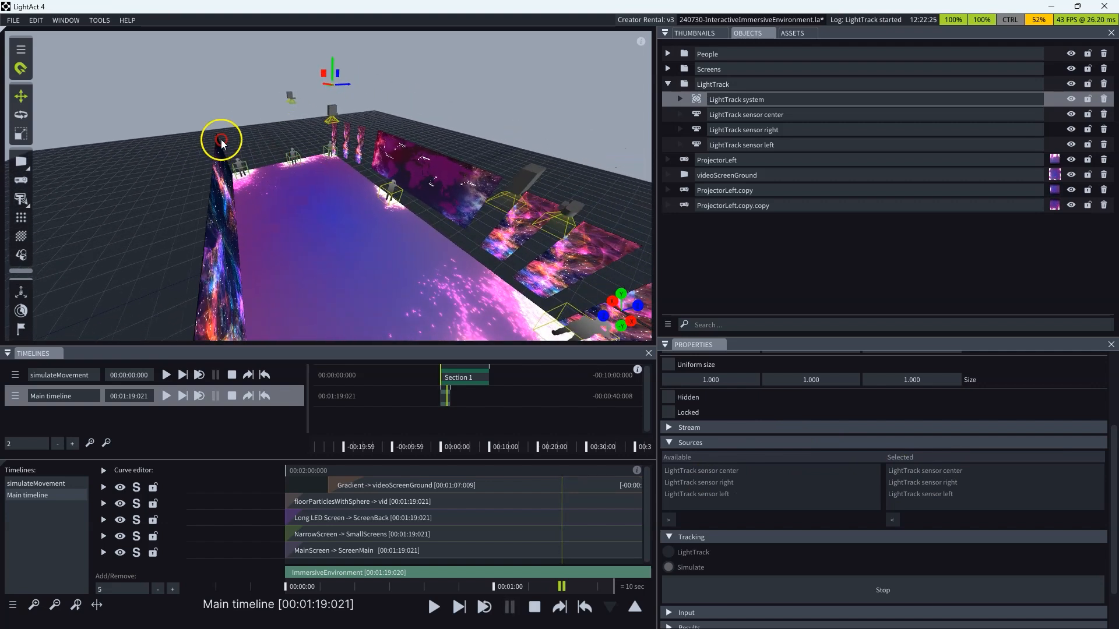
pyautogui.click(556, 199)
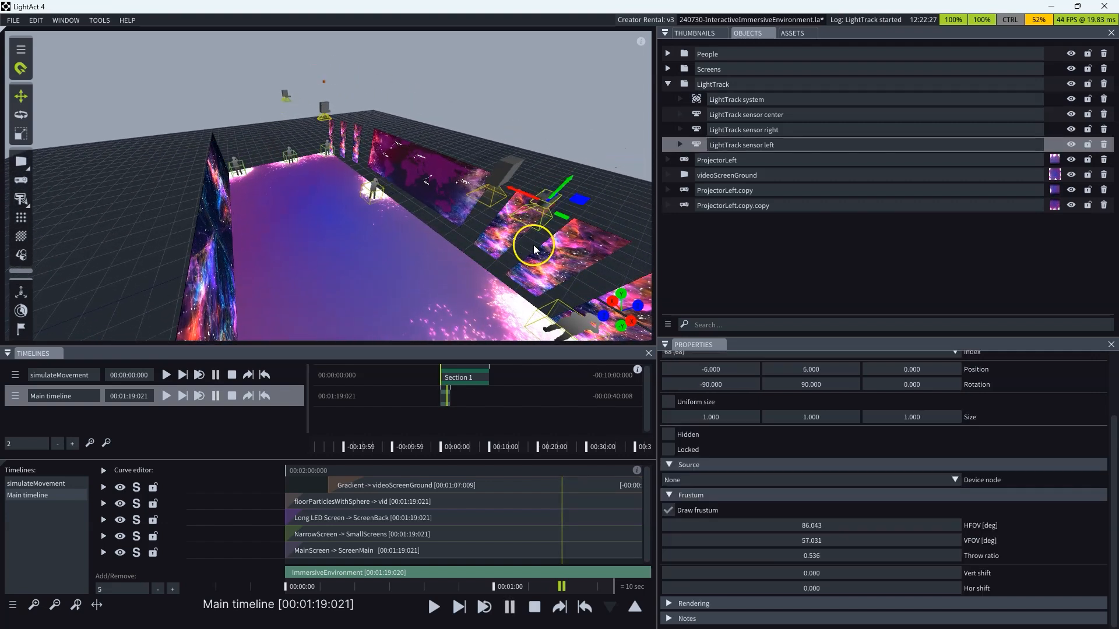
pyautogui.moveTo(307, 210); pyautogui.dragTo(422, 224)
pyautogui.click(711, 128)
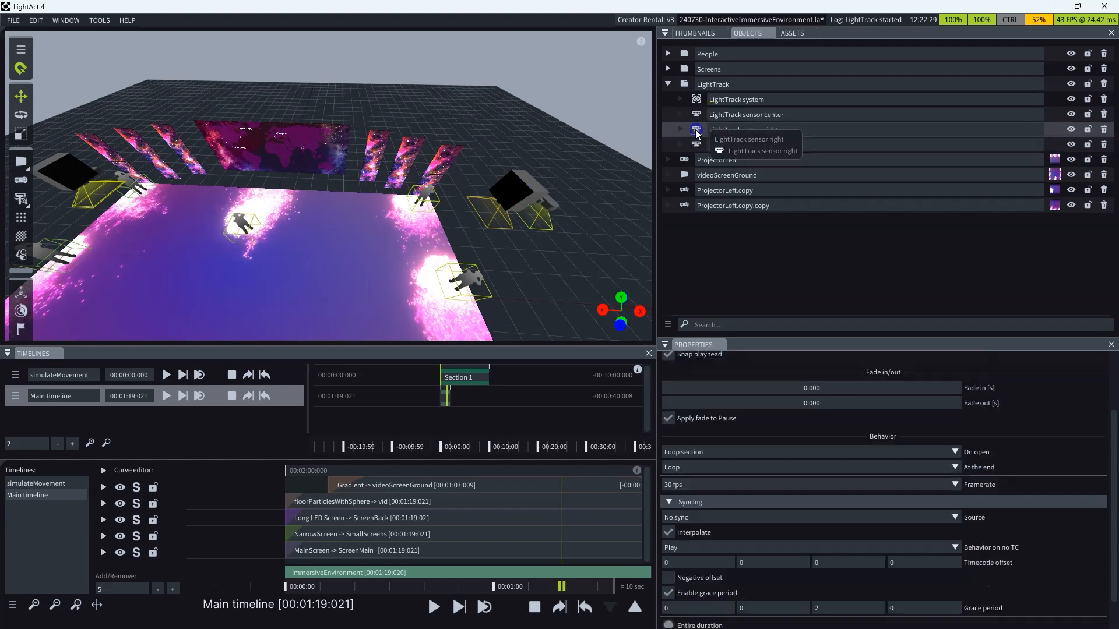
pyautogui.moveTo(533, 176); pyautogui.dragTo(174, 207)
pyautogui.scroll(2, 173, 203)
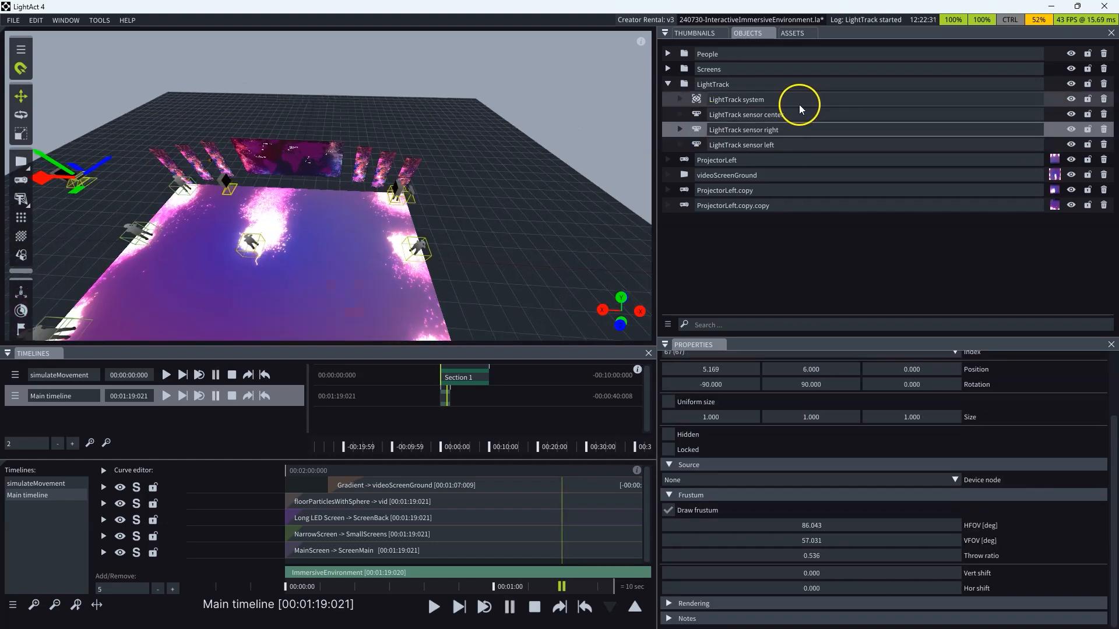
pyautogui.click(697, 113)
pyautogui.moveTo(499, 201); pyautogui.dragTo(328, 188)
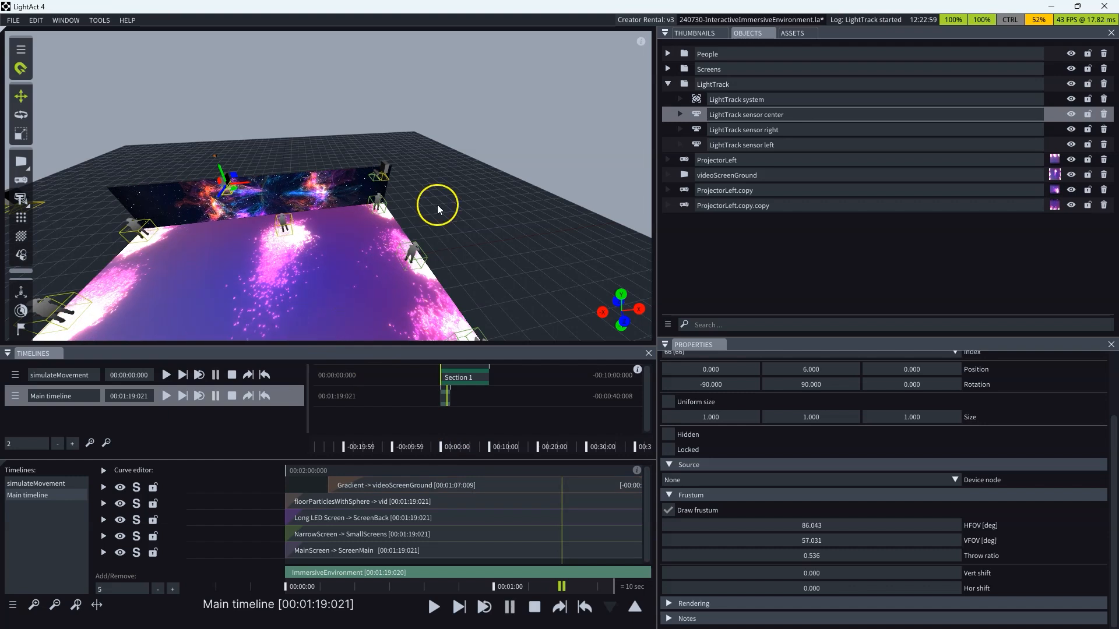
pyautogui.scroll(-3, 450, 225)
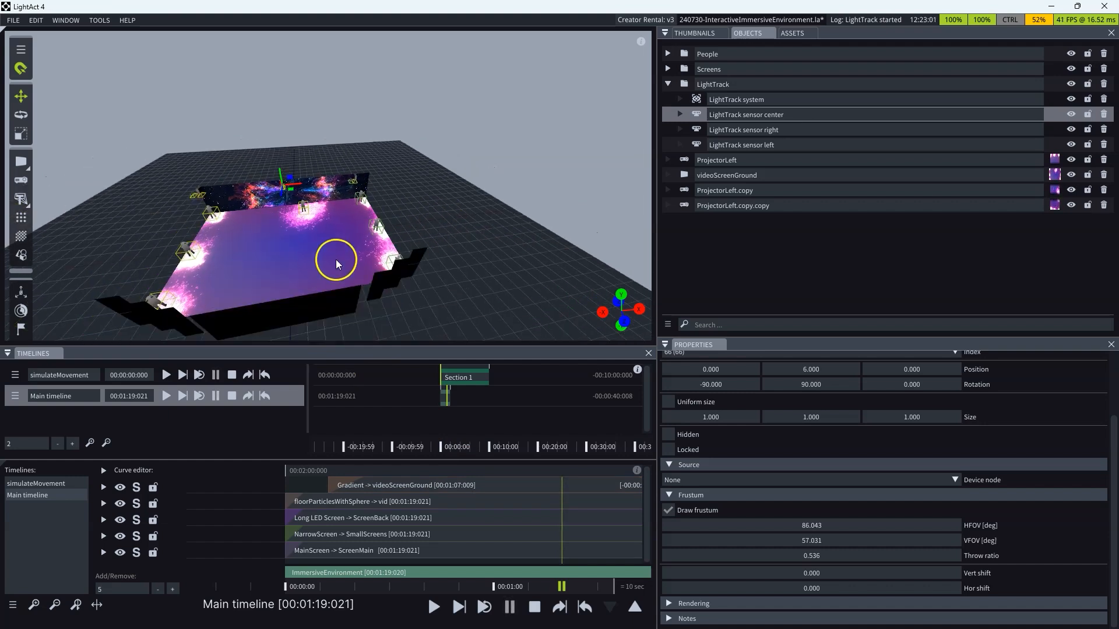
pyautogui.moveTo(313, 260); pyautogui.dragTo(445, 245, button='right')
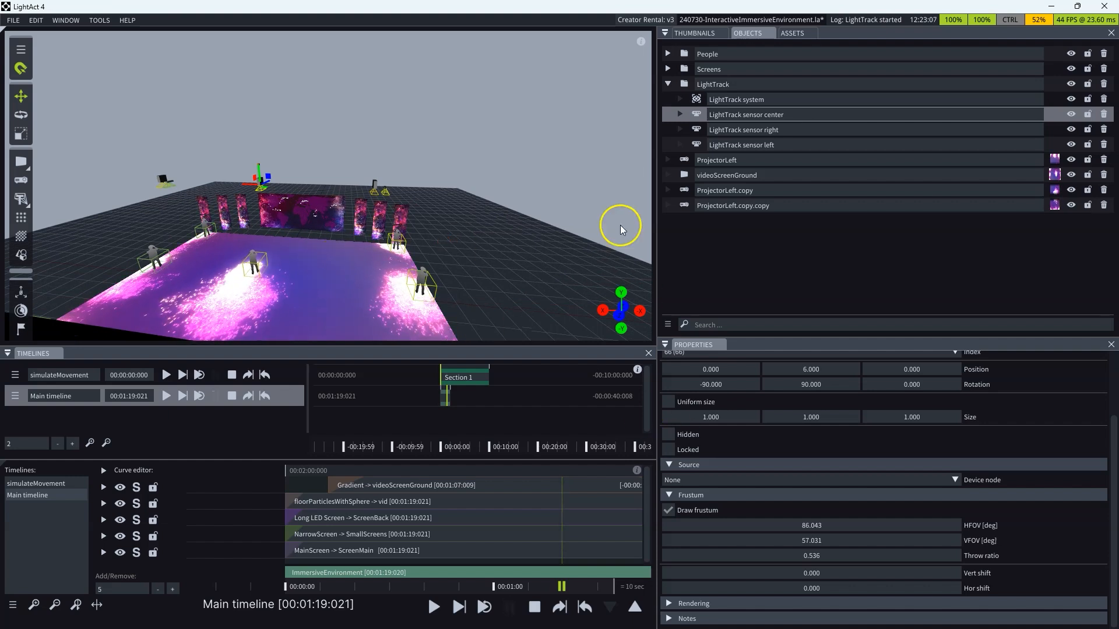
# - Select the LightTrack system and stop its simulated tracking to make the tracking mode options available
pyautogui.click(752, 102)
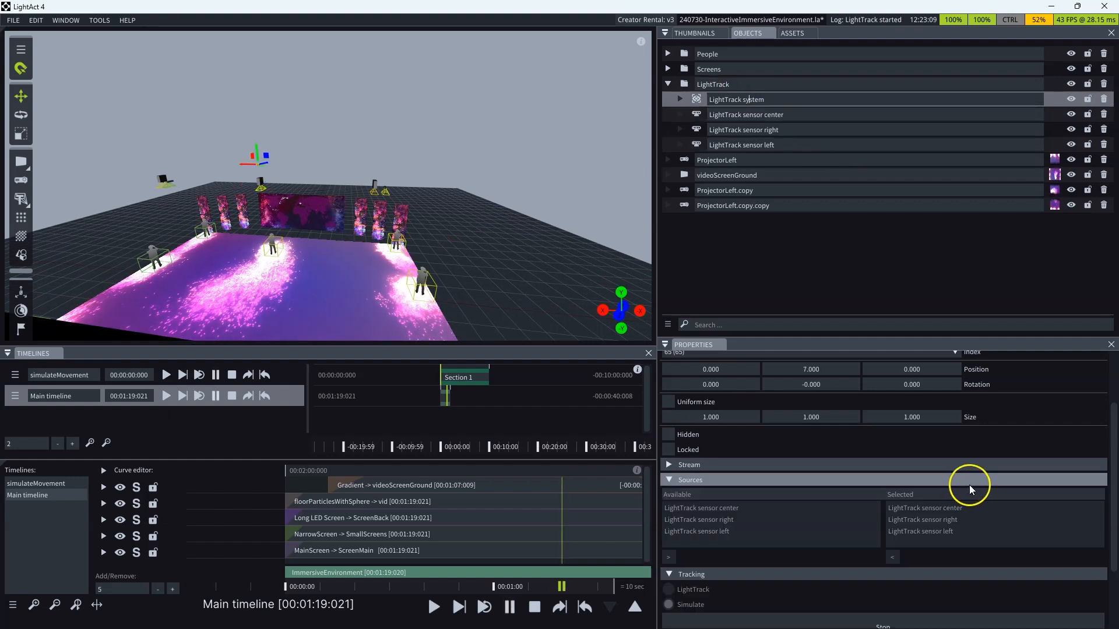
pyautogui.scroll(-1, 848, 525)
pyautogui.click(861, 542)
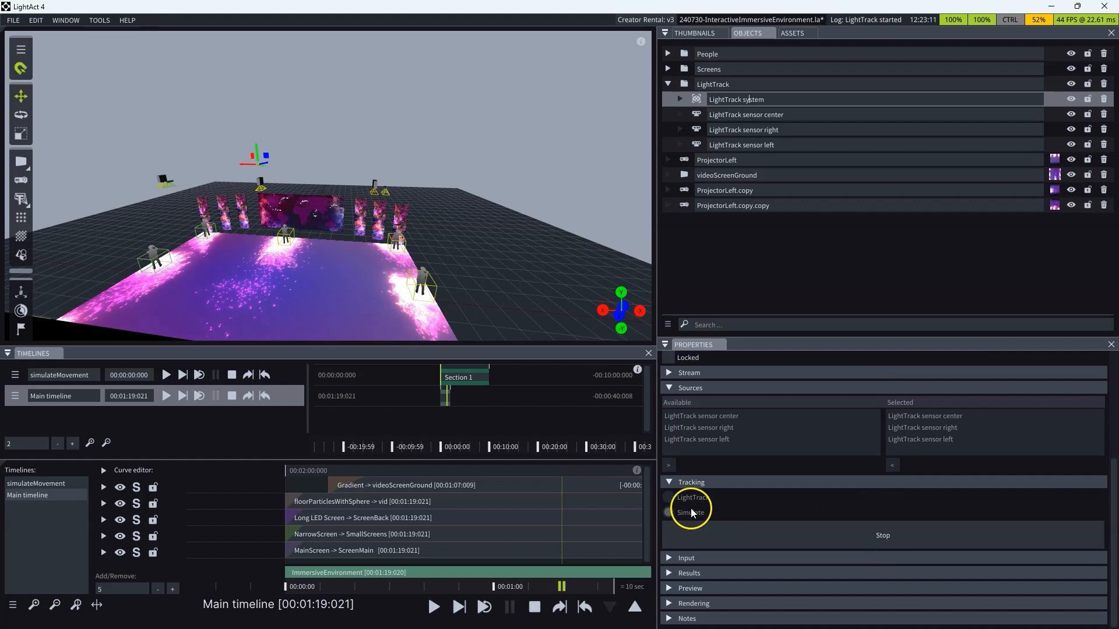
pyautogui.scroll(1, 729, 530)
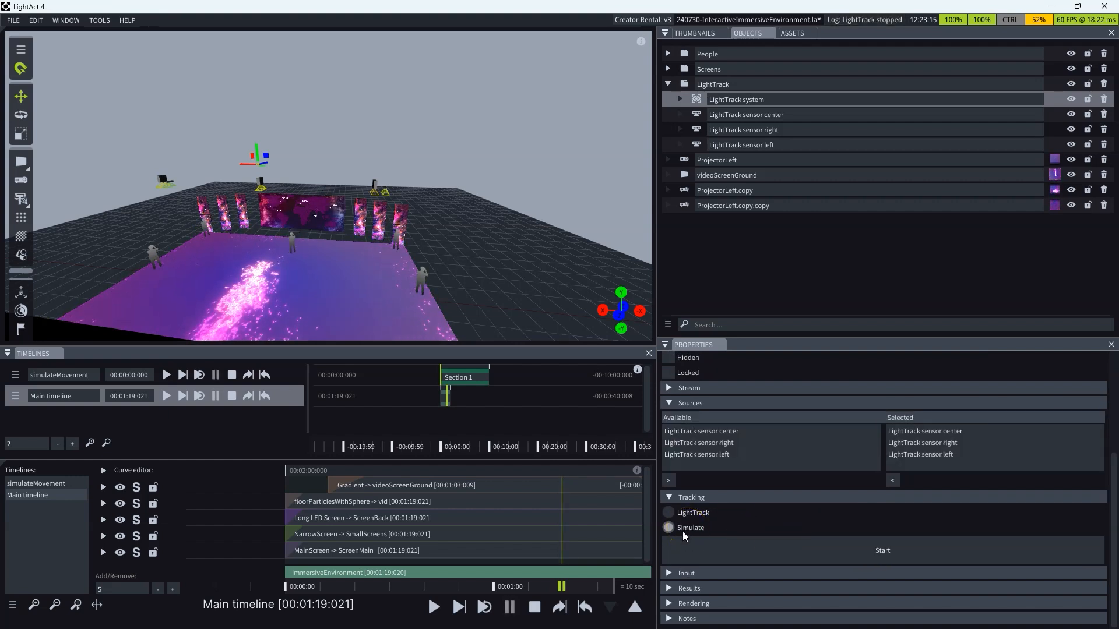
# - Deselect the LightTrack system, open the Devices window to view the device layout area, and close it again
pyautogui.click(521, 281)
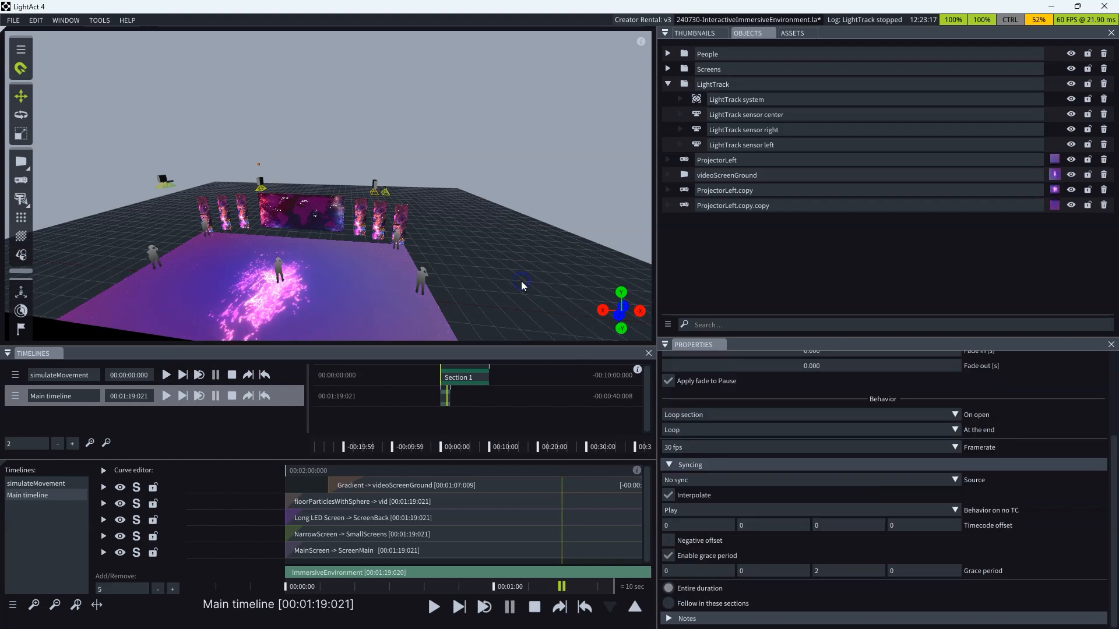
pyautogui.click(65, 20)
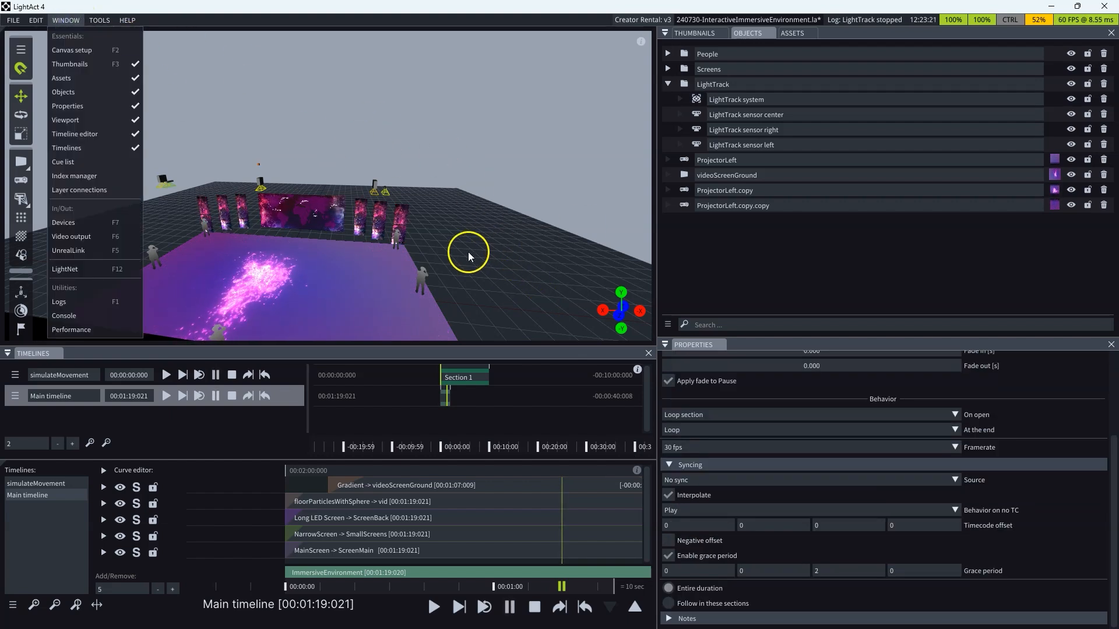
pyautogui.click(63, 223)
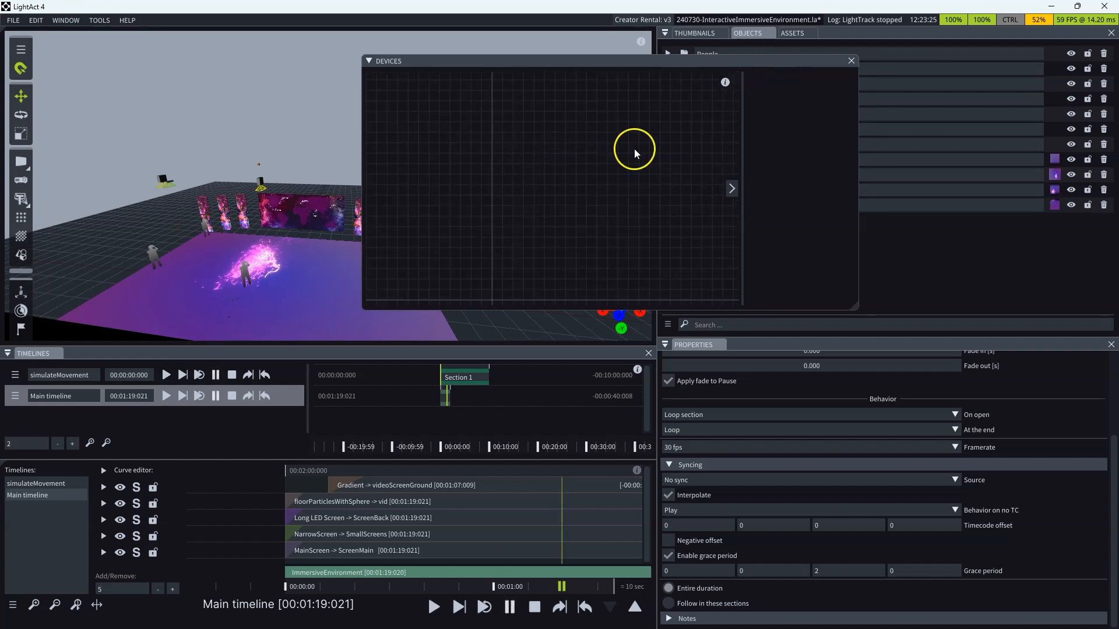
pyautogui.click(851, 61)
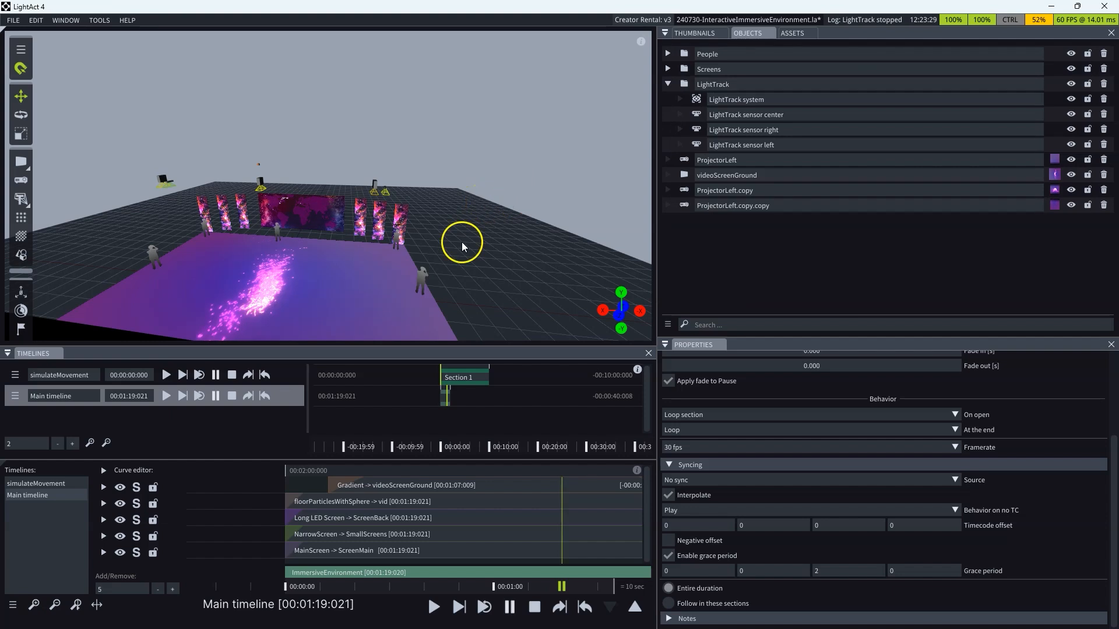
# - Select the LightTrack system in the 3D scene and start its tracking in Simulate mode
pyautogui.click(270, 173)
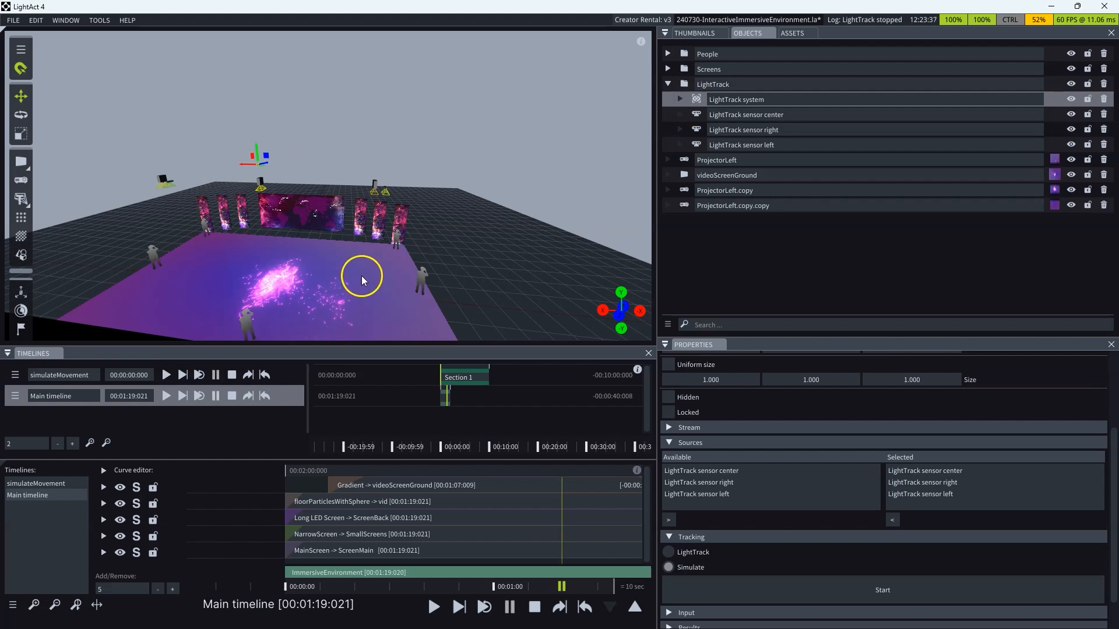
pyautogui.click(831, 593)
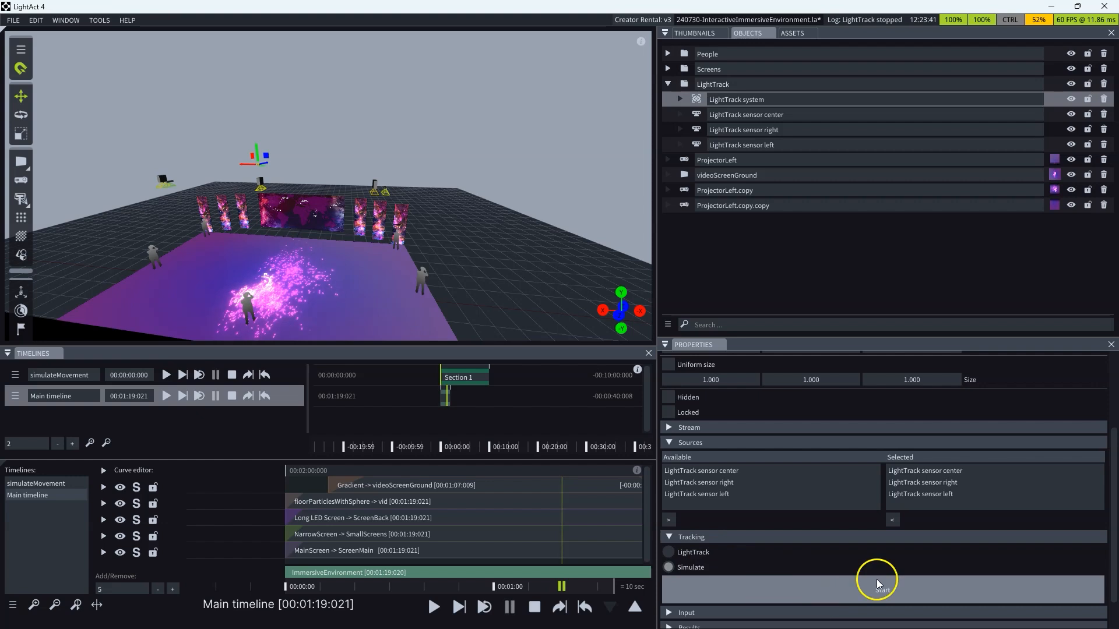
pyautogui.click(891, 593)
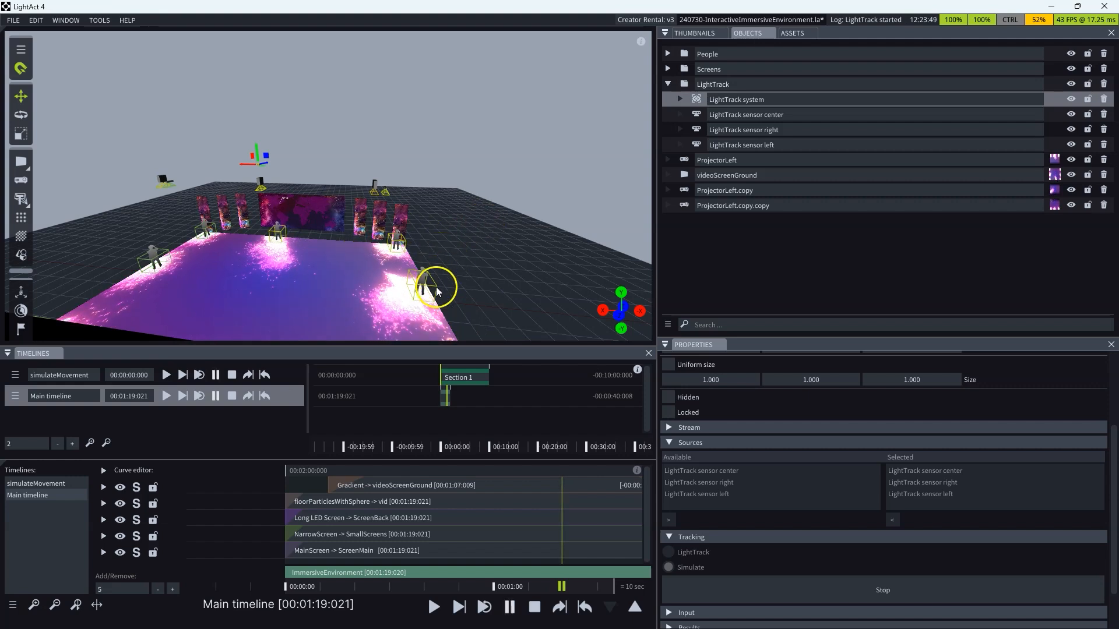
# - Select the person prop at the floor's edge and inspect the tracked people from several angles
pyautogui.click(419, 281)
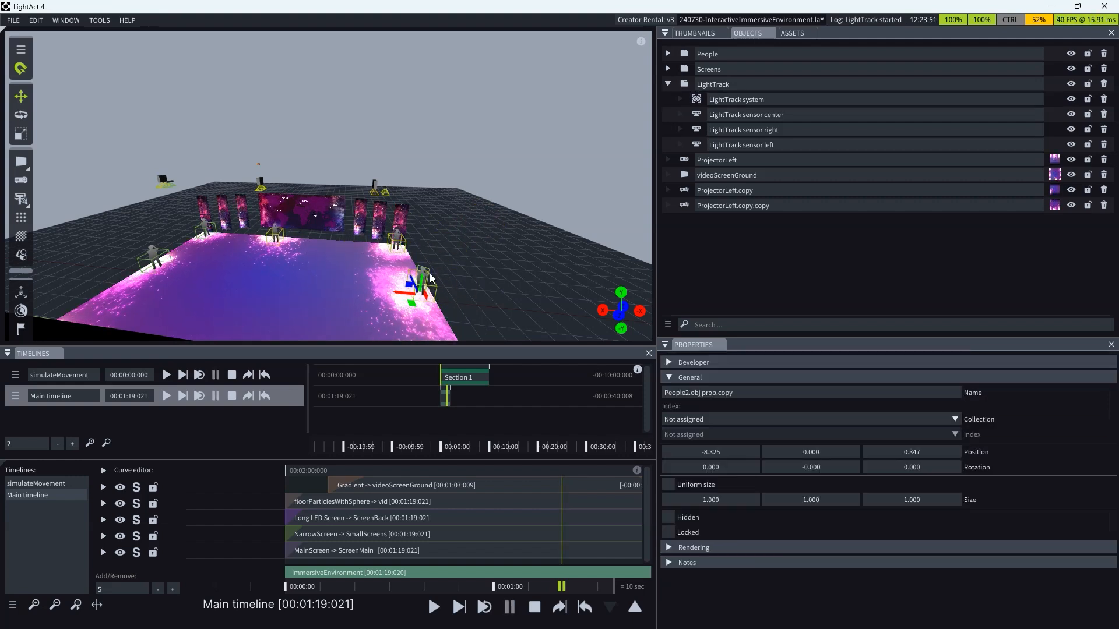
pyautogui.moveTo(467, 281)
pyautogui.mouseDown(button='right')
pyautogui.moveTo(442, 290)
pyautogui.moveTo(462, 313)
pyautogui.moveTo(317, 205)
pyautogui.moveTo(250, 275)
pyautogui.moveTo(294, 304)
pyautogui.moveTo(285, 293)
pyautogui.mouseUp(button='right')
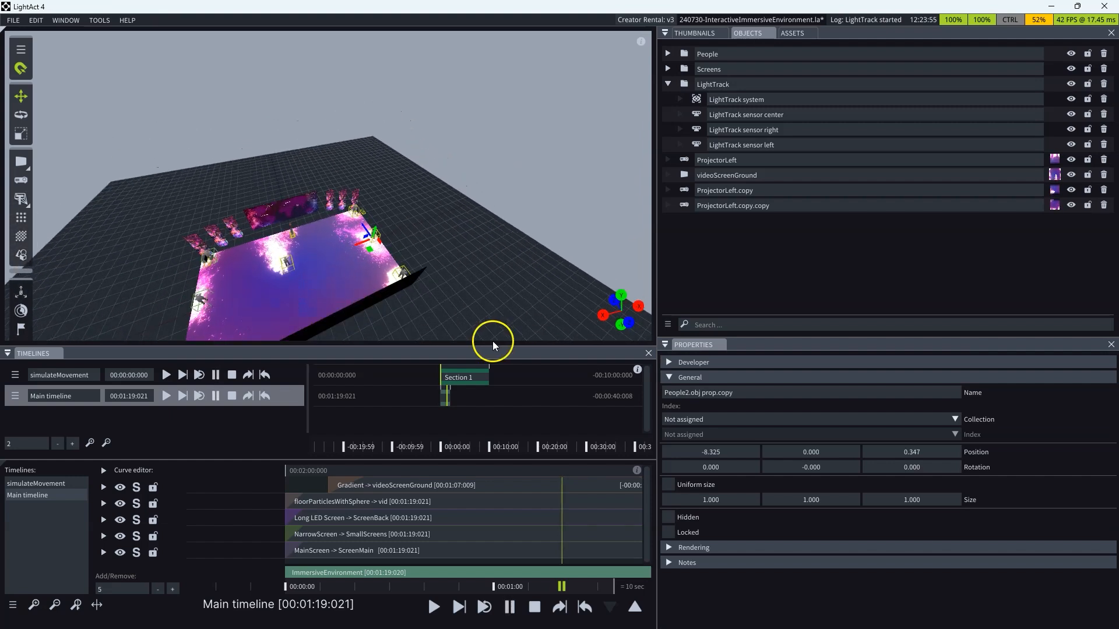
pyautogui.moveTo(285, 182); pyautogui.dragTo(274, 157, button='right')
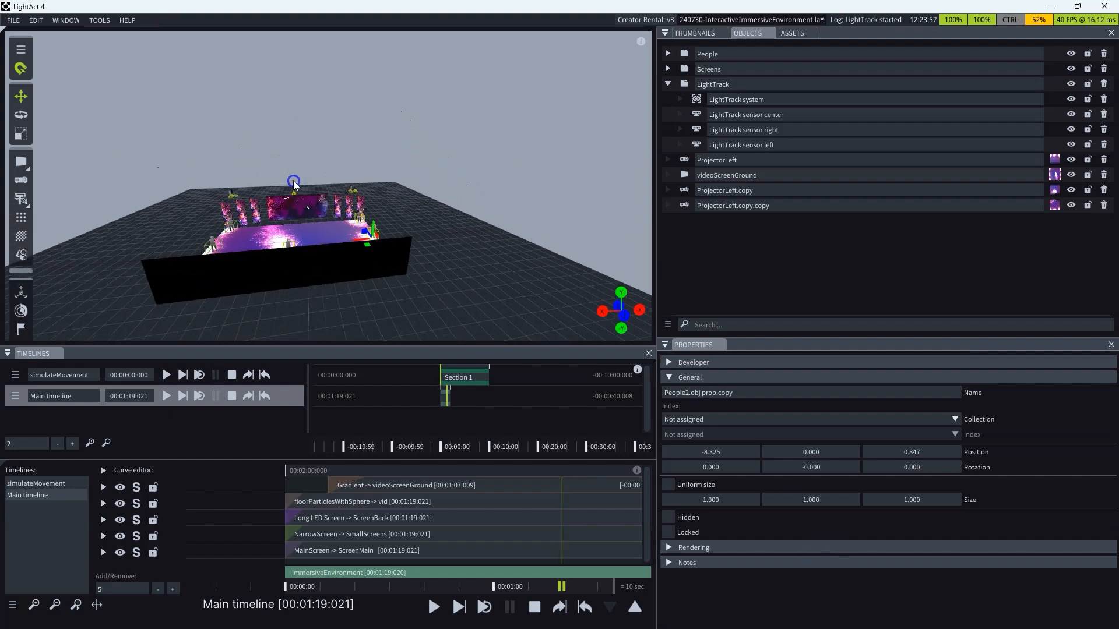
# - Select the LightTrack system and examine its Input hit area setting and Results tracking thresholds
pyautogui.click(292, 180)
pyautogui.scroll(-3, 841, 508)
pyautogui.scroll(-1, 841, 509)
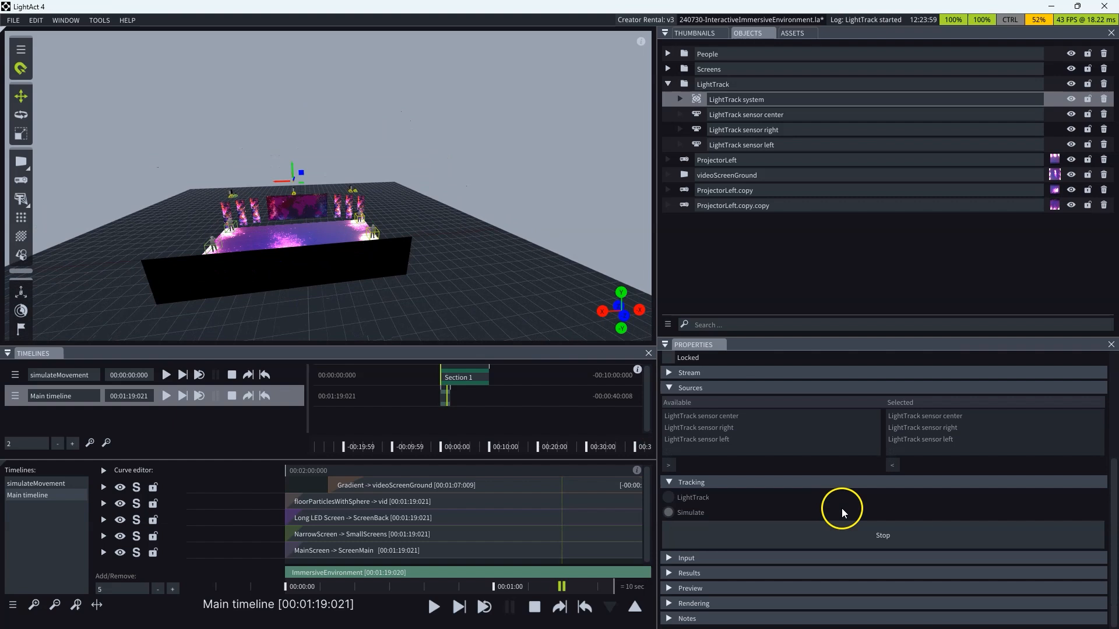
pyautogui.click(758, 559)
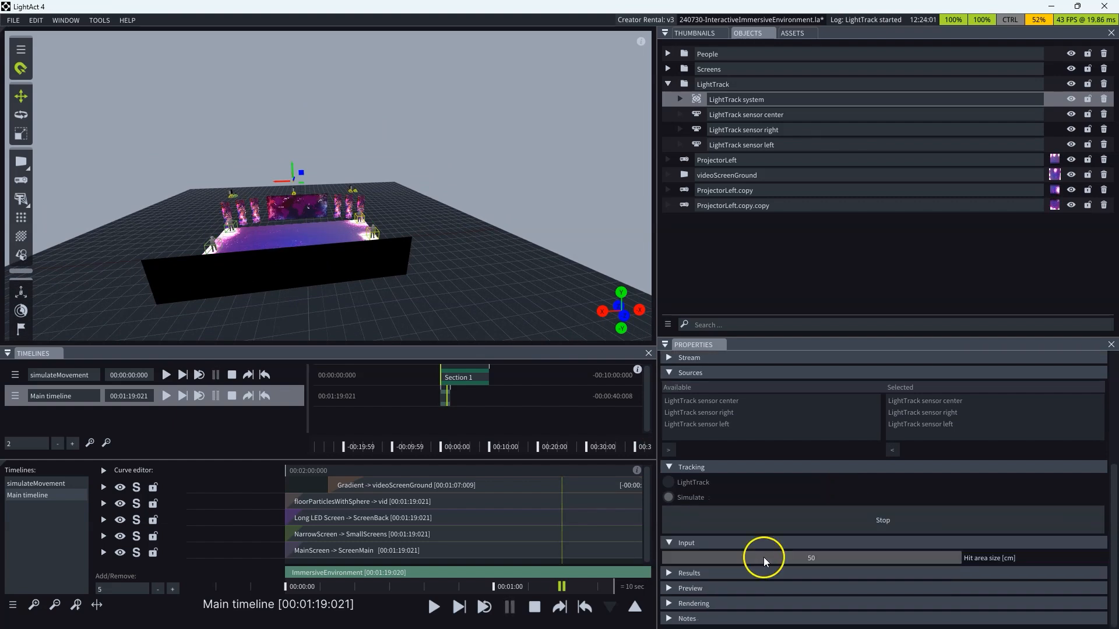
pyautogui.click(753, 572)
pyautogui.scroll(-4, 757, 567)
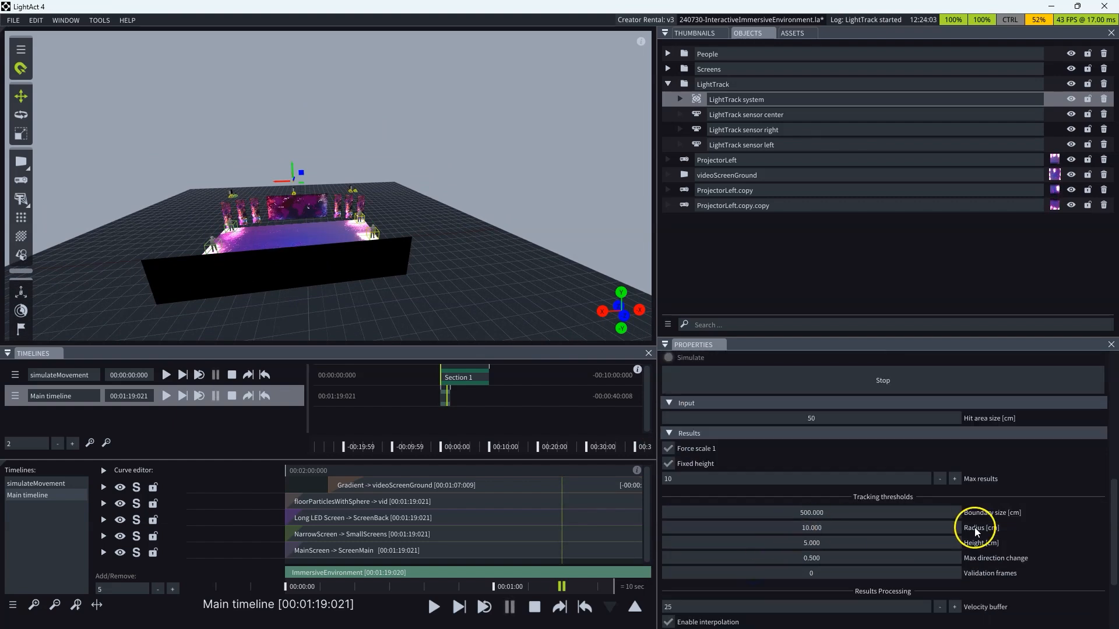
pyautogui.click(829, 432)
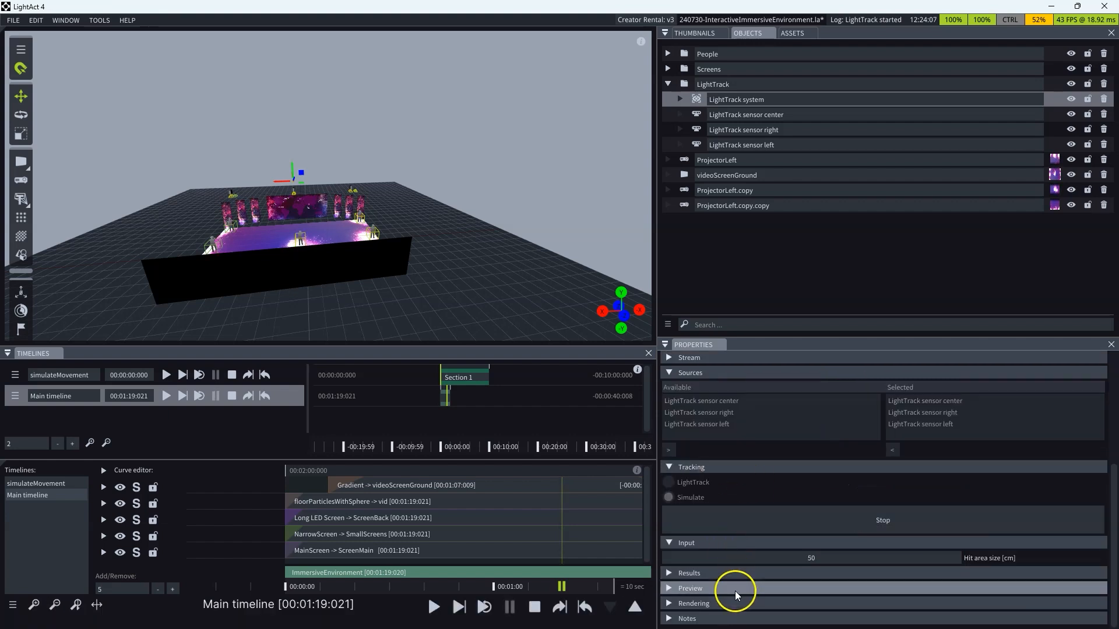
# - Select the MainScreen layer in the main timeline and disable and re-enable it to identify its screen
pyautogui.moveTo(425, 237); pyautogui.dragTo(431, 306, button='right')
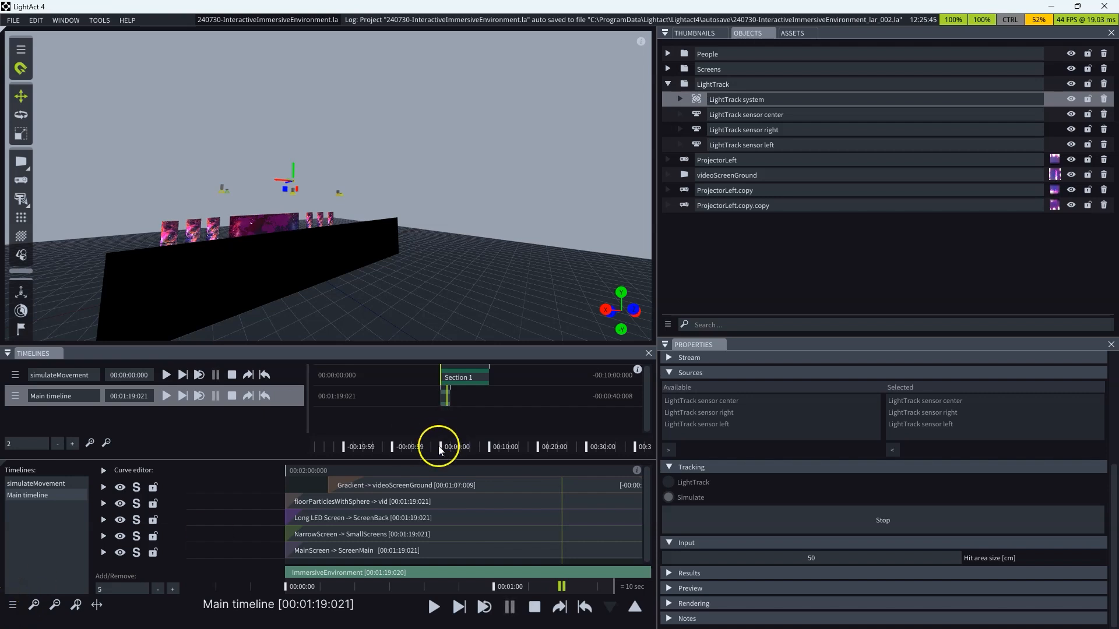
pyautogui.click(453, 551)
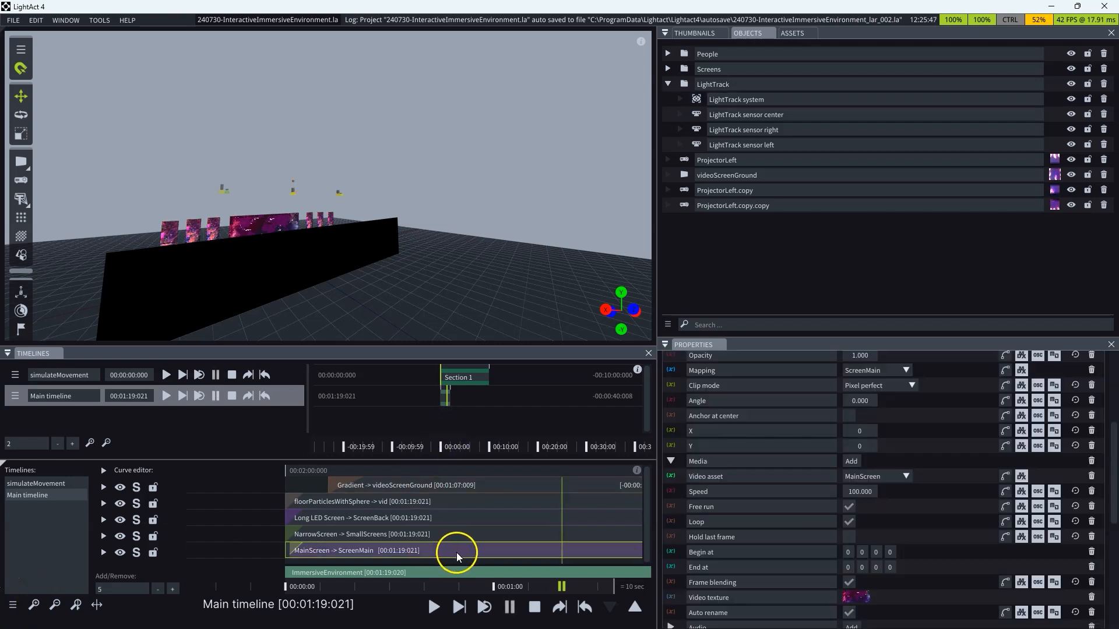
pyautogui.moveTo(357, 285); pyautogui.dragTo(402, 295)
pyautogui.click(119, 551)
pyautogui.click(118, 552)
# - Toggle the MainScreen layer once more, and disable and re-enable the NarrowScreen layer to identify the small screens
pyautogui.click(425, 534)
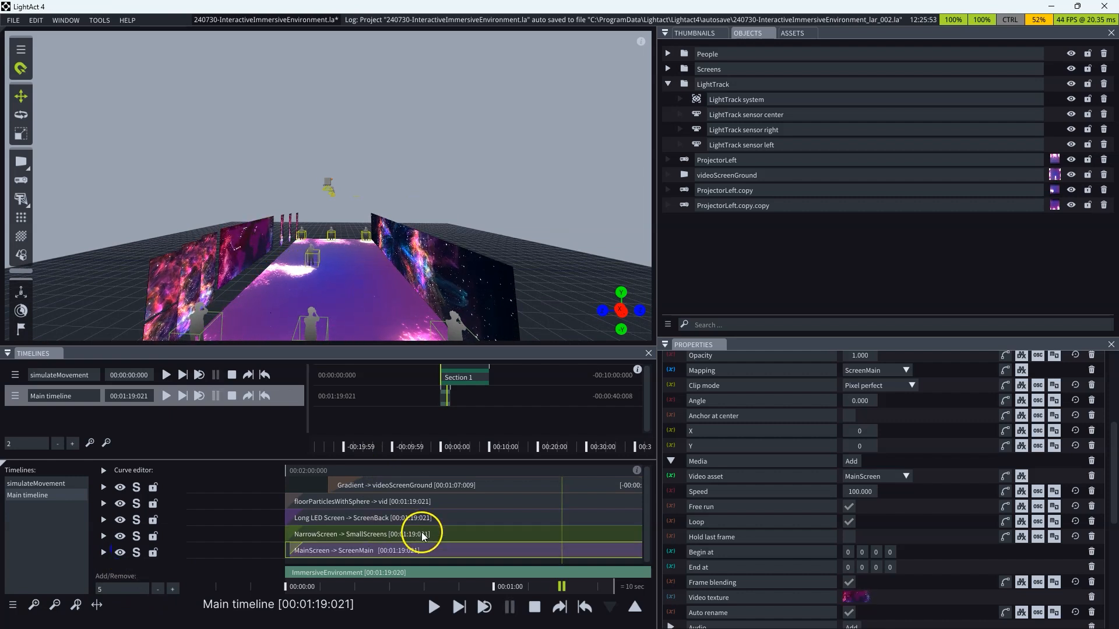
pyautogui.click(120, 552)
pyautogui.click(119, 552)
pyautogui.click(119, 536)
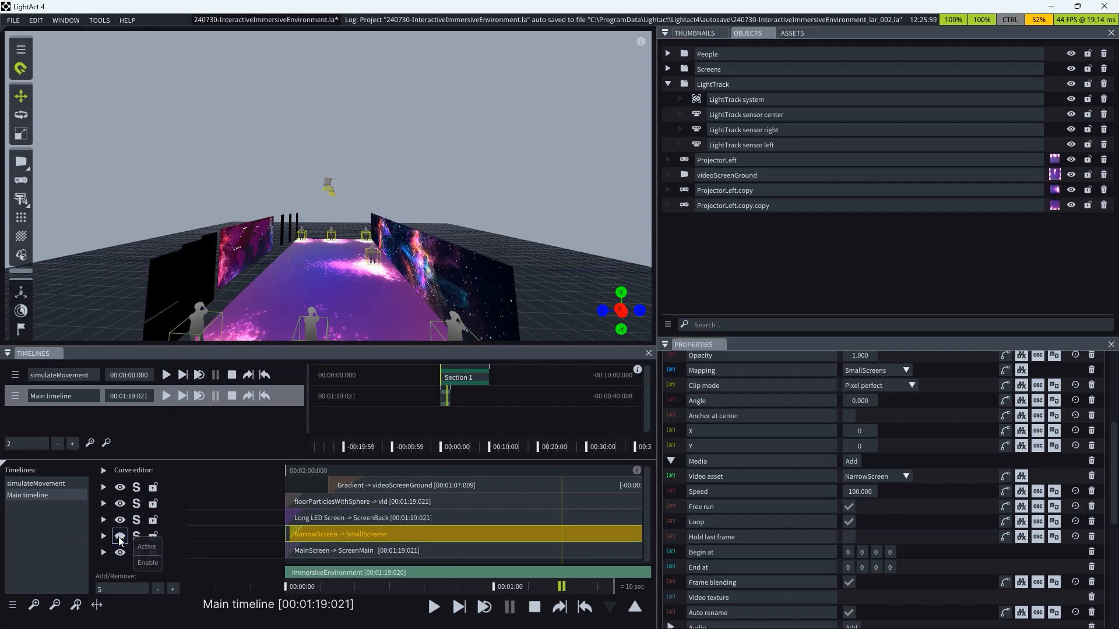
pyautogui.click(120, 535)
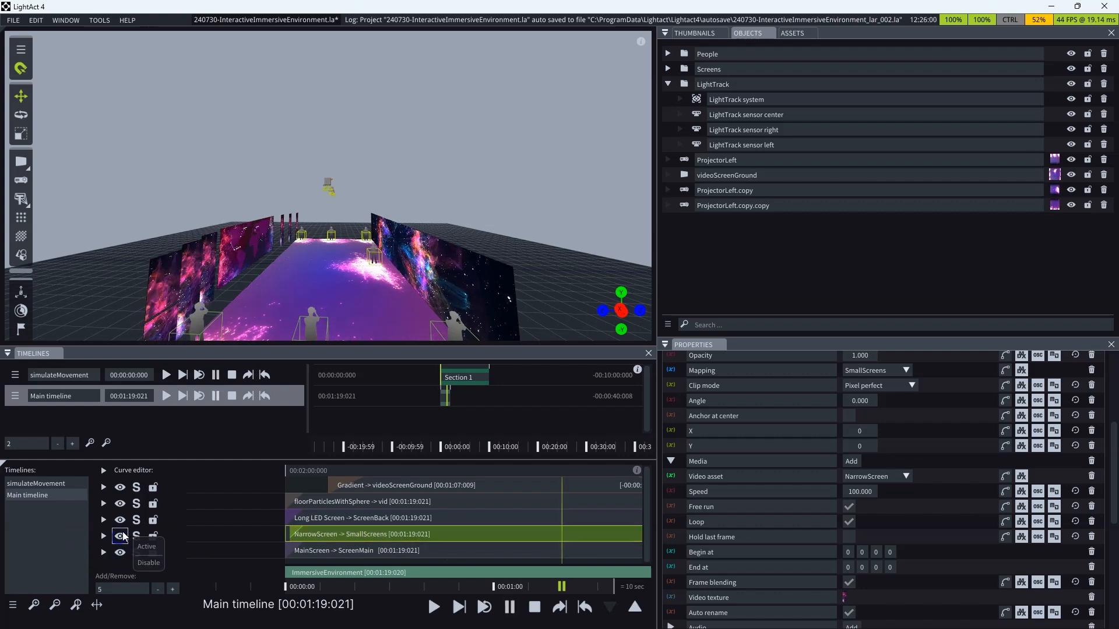
# - Select the Long LED Screen layer and disable and re-enable it to identify the back screen
pyautogui.click(442, 516)
pyautogui.click(119, 518)
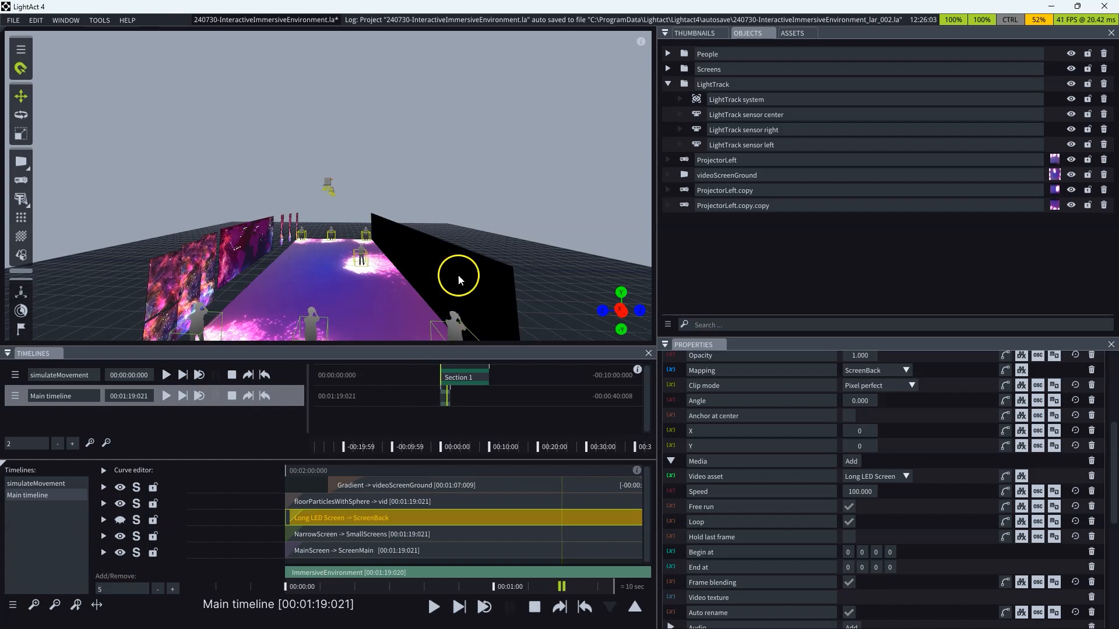
pyautogui.click(120, 519)
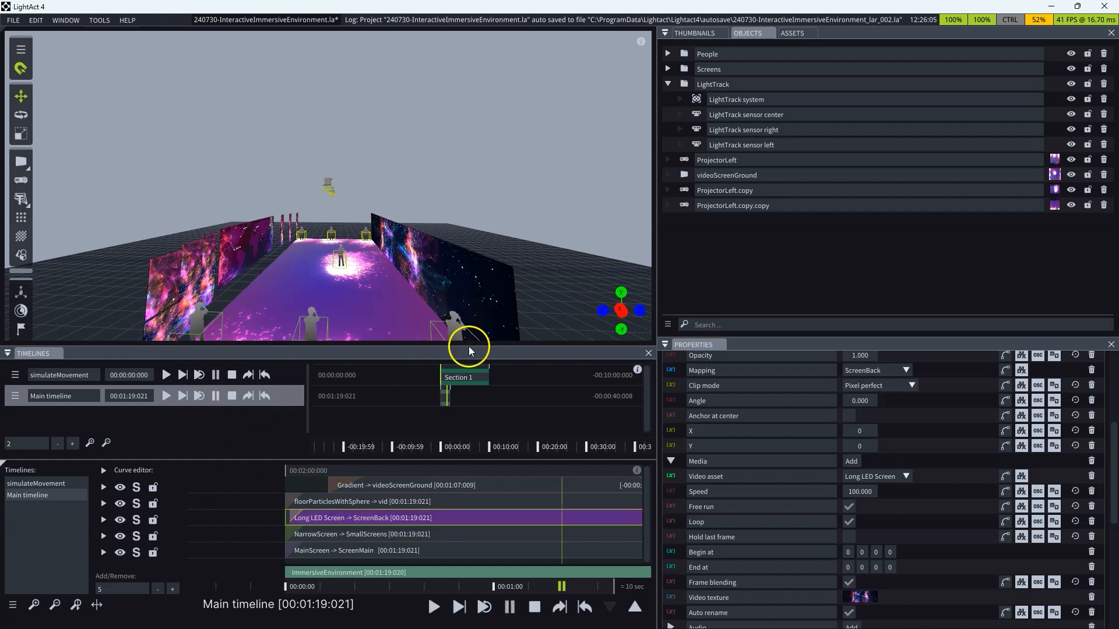
# - Select the floorParticlesWithSphere layer and disable and re-enable it to check its effect on the floor screen
pyautogui.click(455, 501)
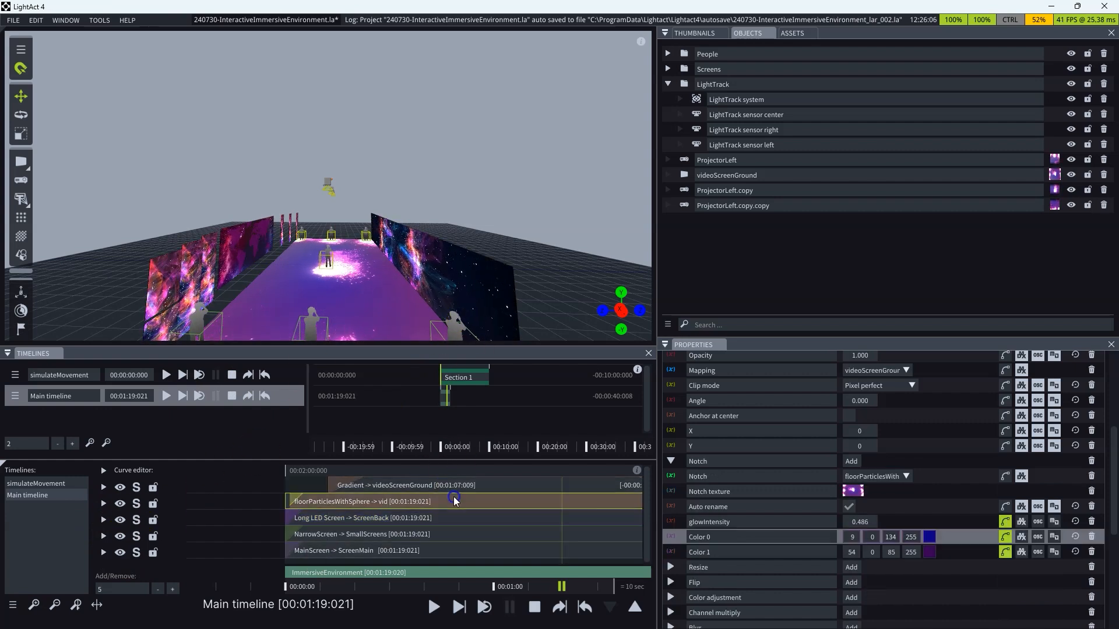
pyautogui.click(120, 505)
pyautogui.click(120, 503)
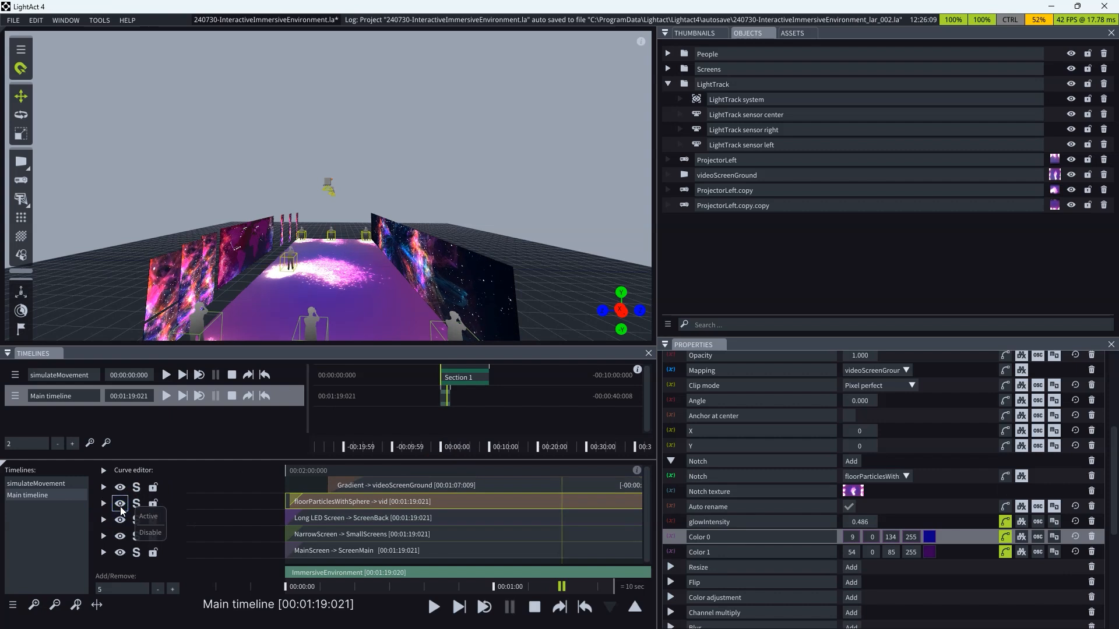
# - Open the node graph of the floorParticlesWithSphere layer and maximize its window
pyautogui.click(463, 494)
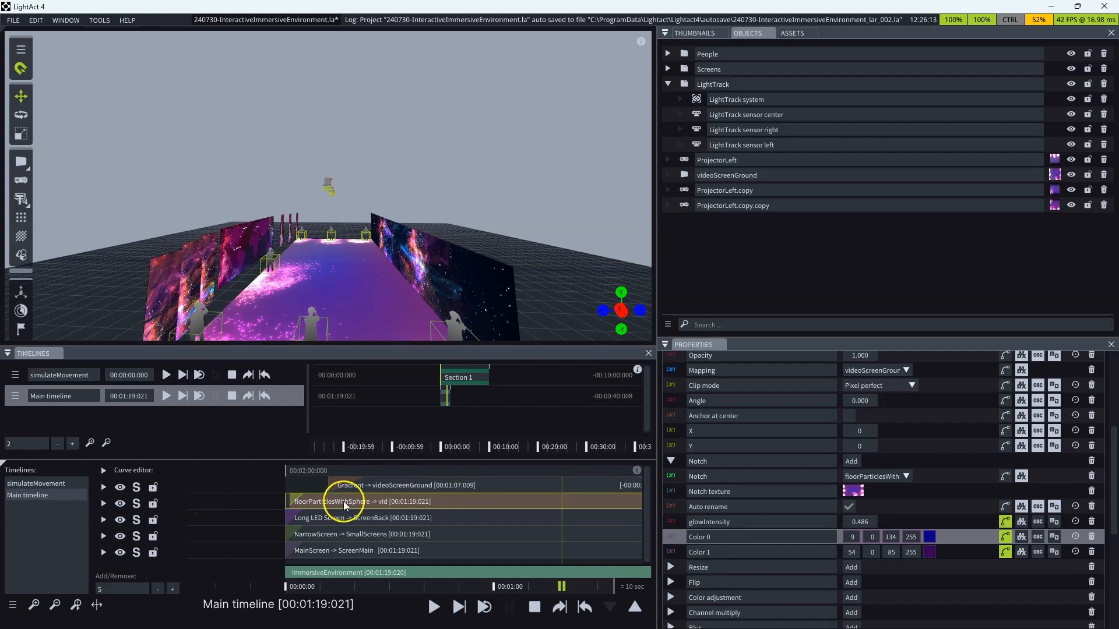
pyautogui.doubleClick(452, 500)
pyautogui.scroll(-10, 306, 267)
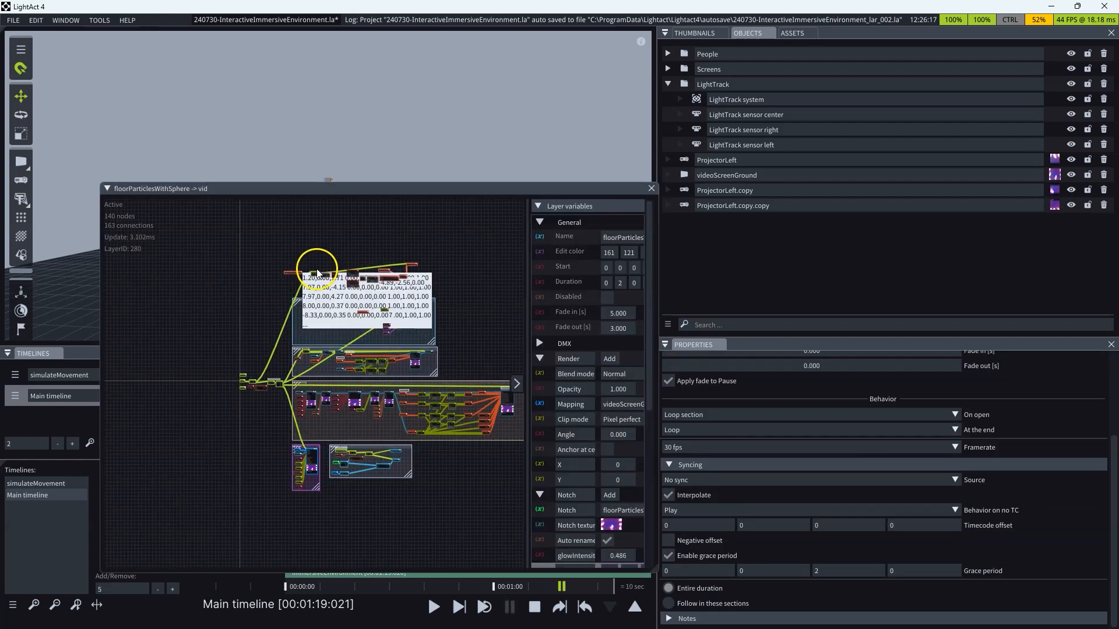
pyautogui.scroll(4, 337, 363)
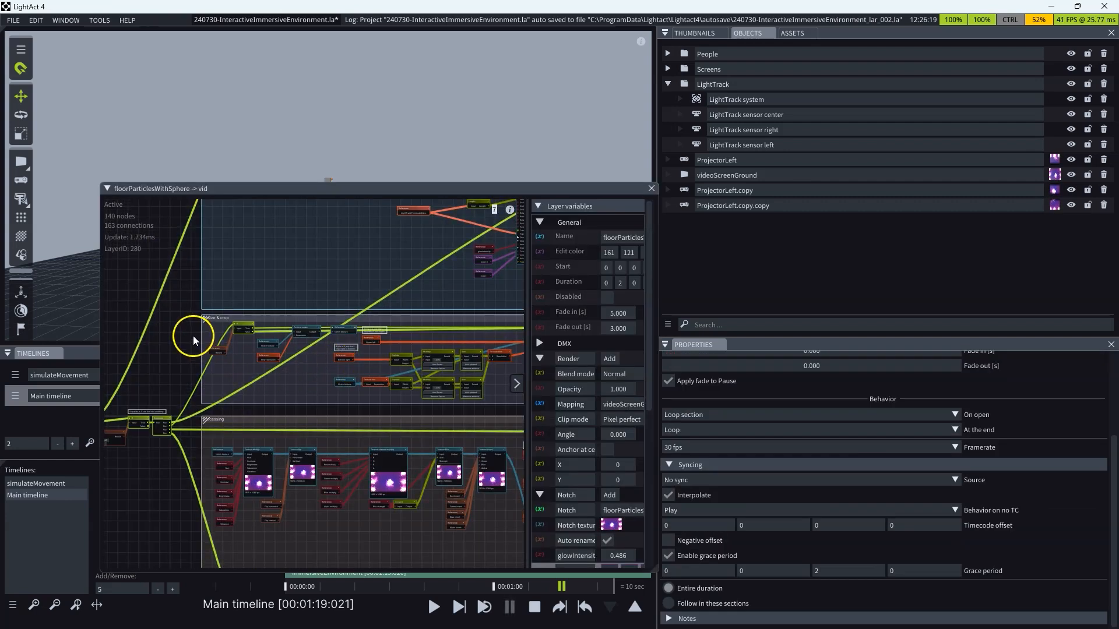
pyautogui.scroll(-5, 194, 335)
pyautogui.doubleClick(450, 188)
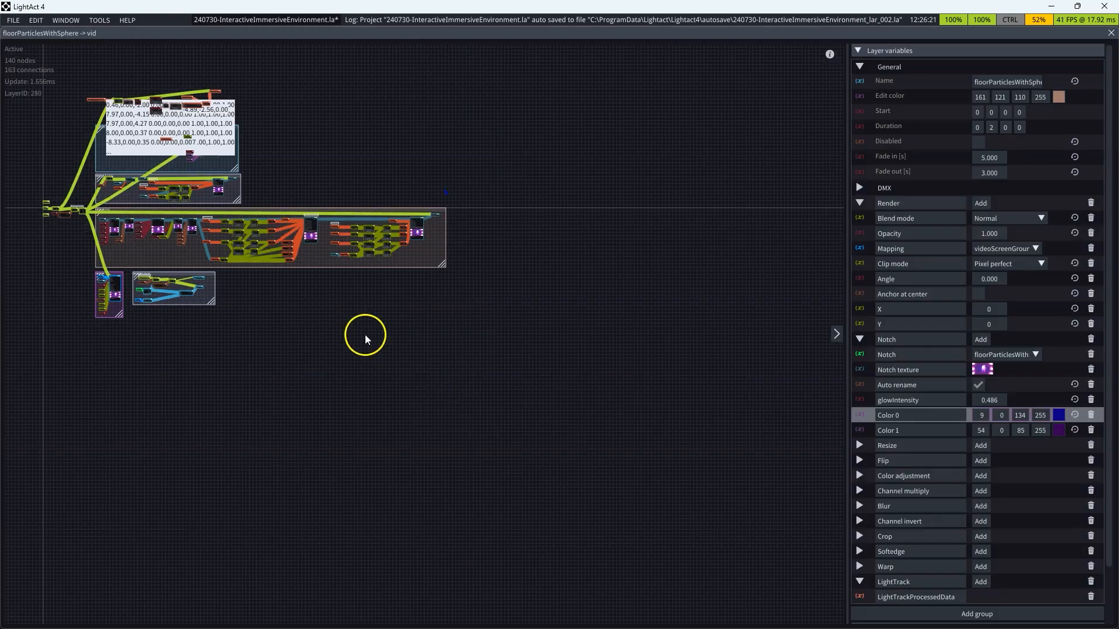
# - Examine the layer's node groups and the chain that processes the LightTrack data above the Notch texture group
pyautogui.scroll(4, 365, 332)
pyautogui.scroll(-4, 522, 347)
pyautogui.scroll(4, 450, 287)
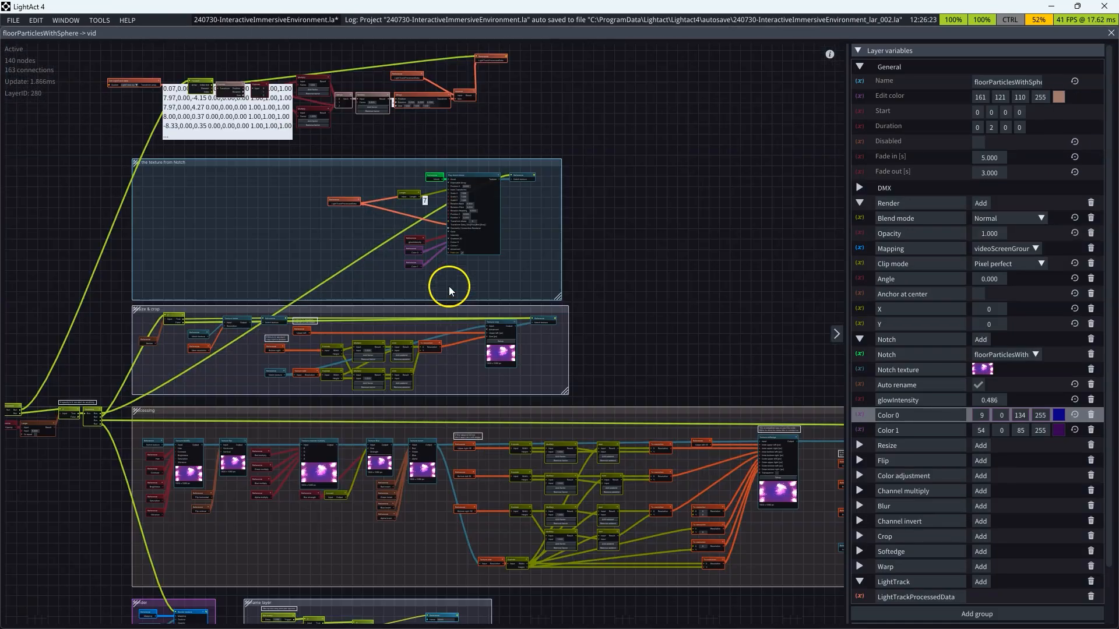
pyautogui.scroll(-2, 326, 373)
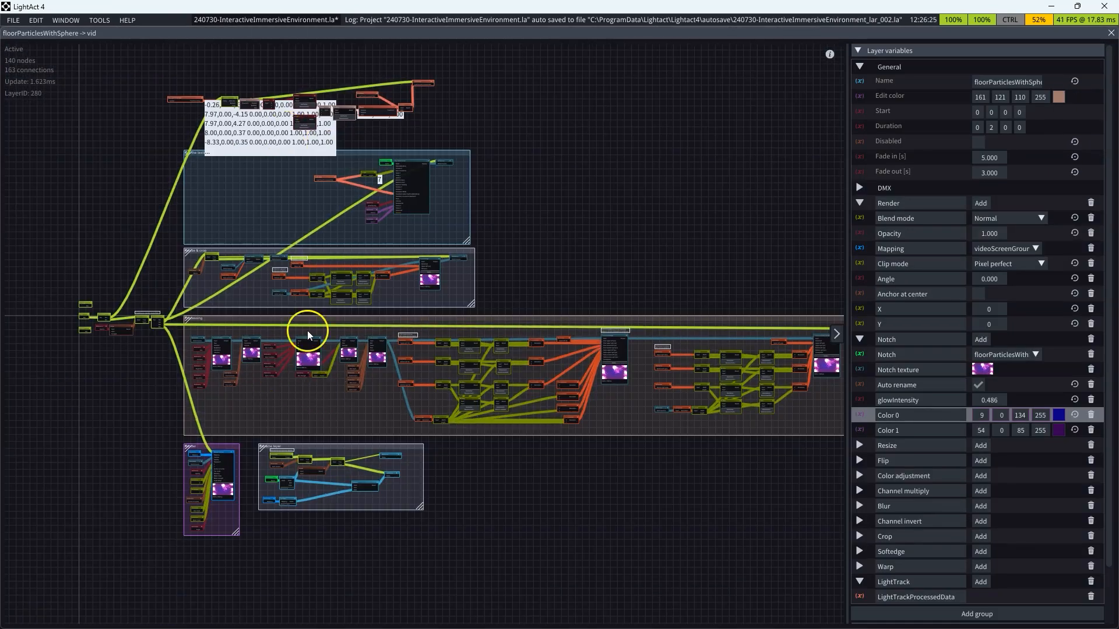
pyautogui.scroll(4, 300, 317)
pyautogui.scroll(-4, 397, 458)
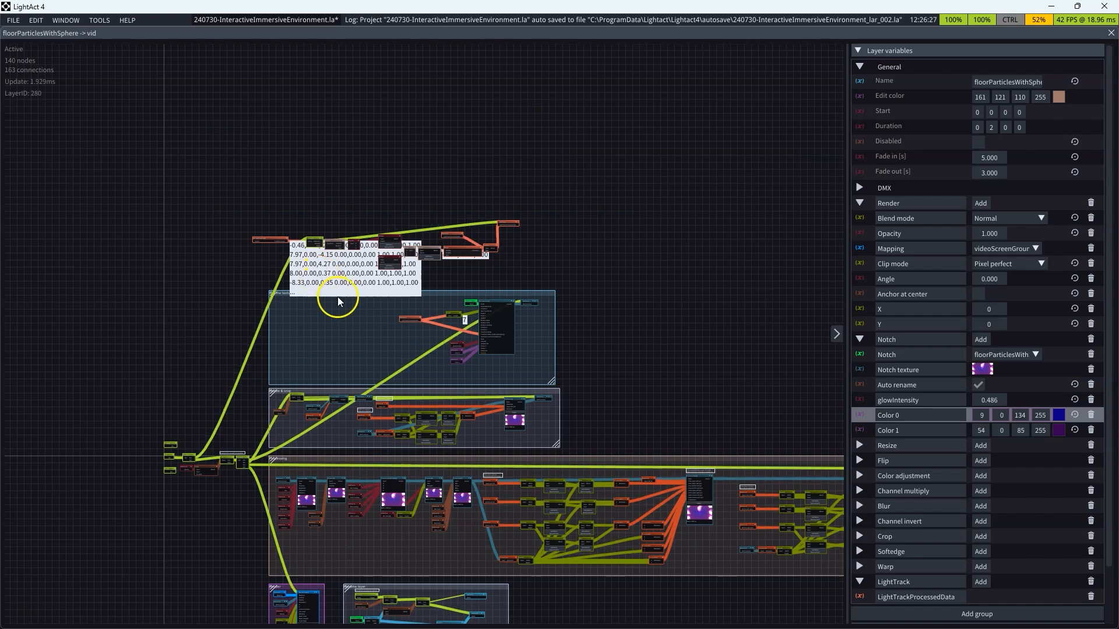
pyautogui.scroll(3, 295, 230)
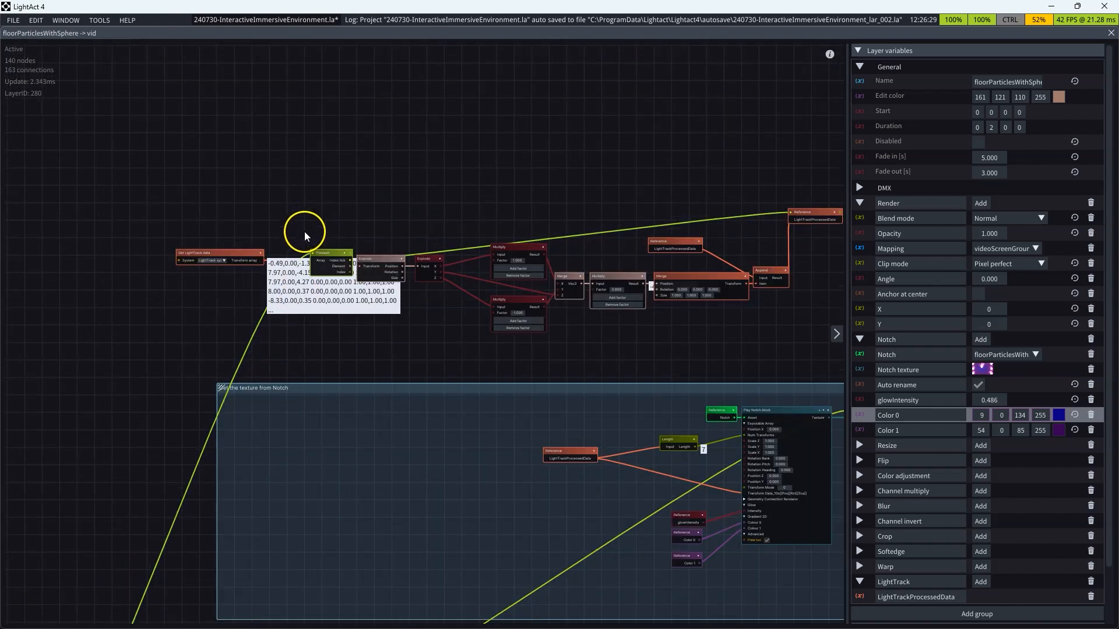
pyautogui.scroll(-1, 173, 349)
pyautogui.scroll(2, 187, 295)
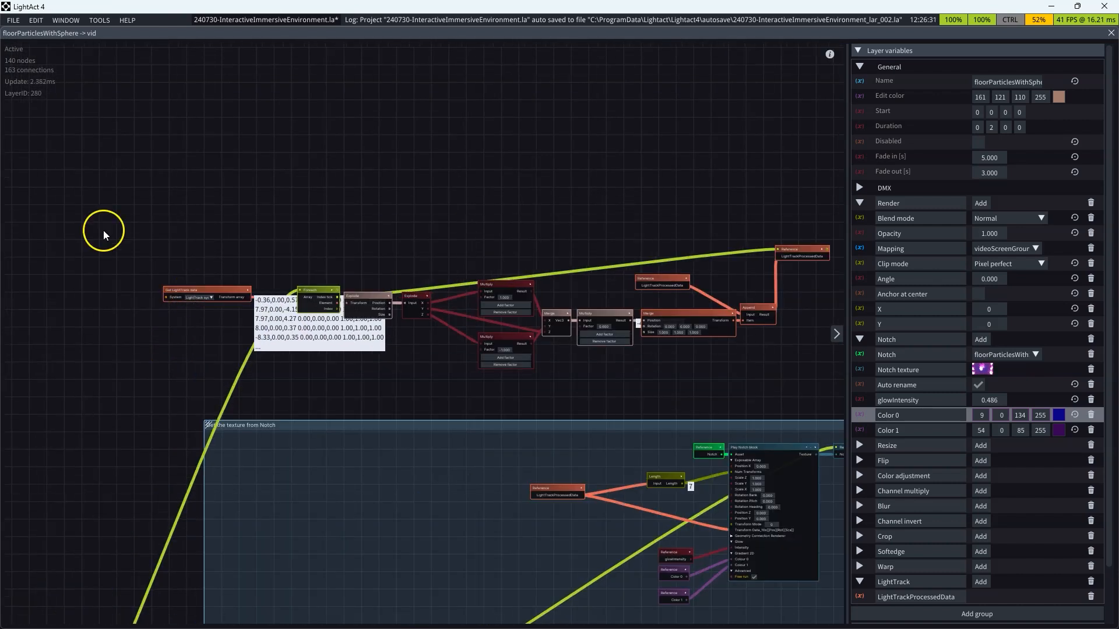
pyautogui.scroll(-2, 104, 227)
pyautogui.moveTo(106, 215); pyautogui.dragTo(591, 324)
pyautogui.scroll(3, 198, 271)
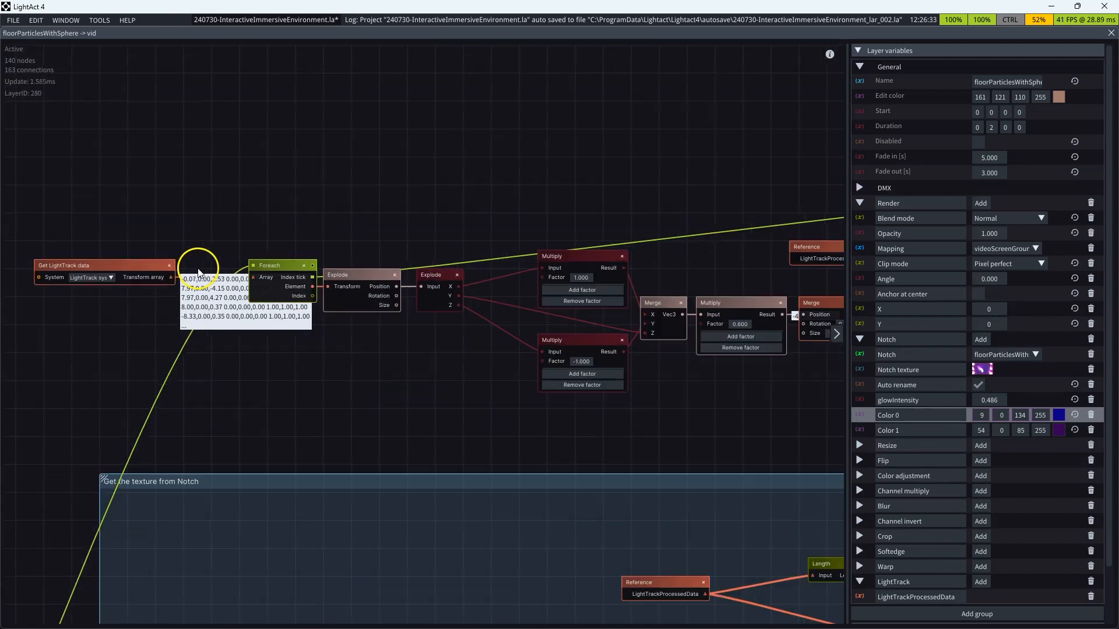
# - Select the Get LightTrack data and Foreach nodes in turn to trace how the transform array is passed on
pyautogui.click(165, 273)
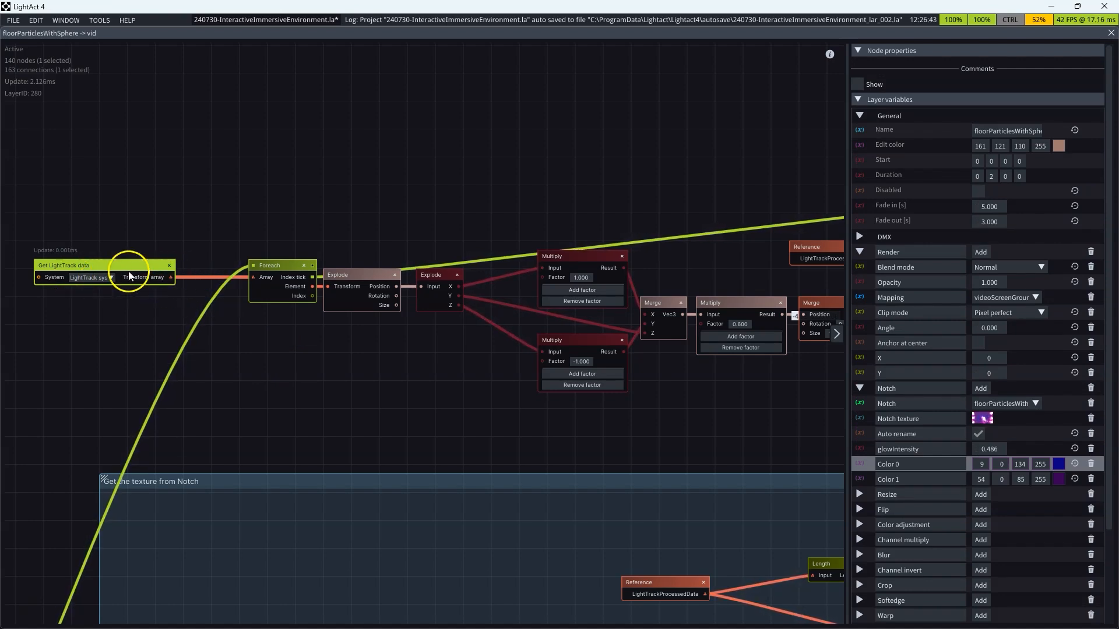
pyautogui.click(272, 270)
pyautogui.click(152, 271)
pyautogui.click(281, 267)
pyautogui.scroll(3, 453, 281)
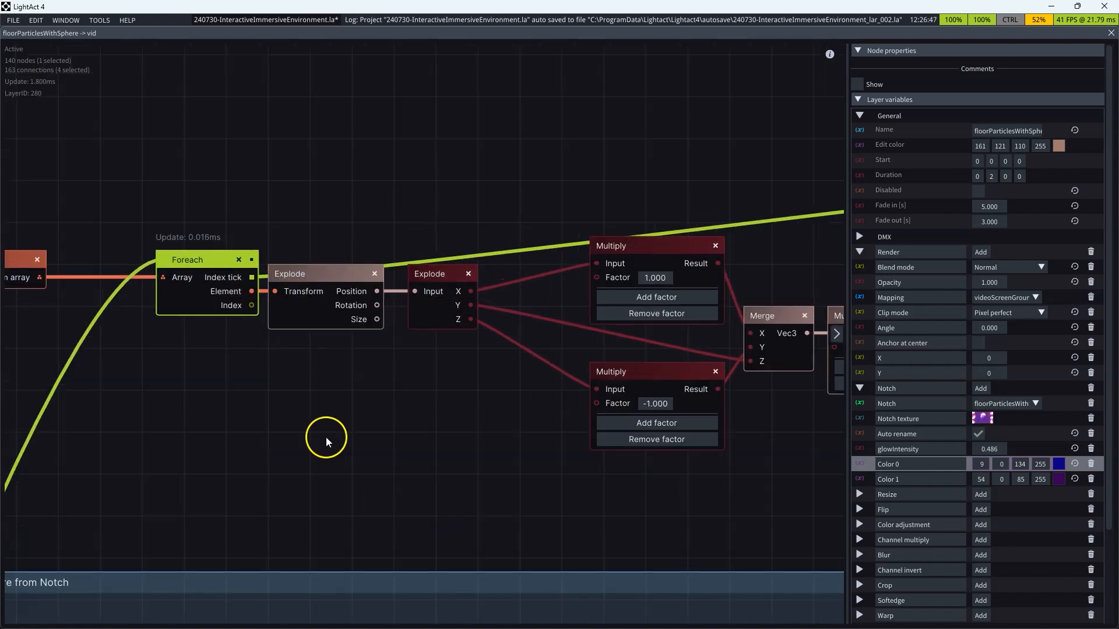
# - Move the Foreach node away from the Explode node to lengthen their Element connection, and reselect it
pyautogui.moveTo(195, 258); pyautogui.dragTo(163, 257)
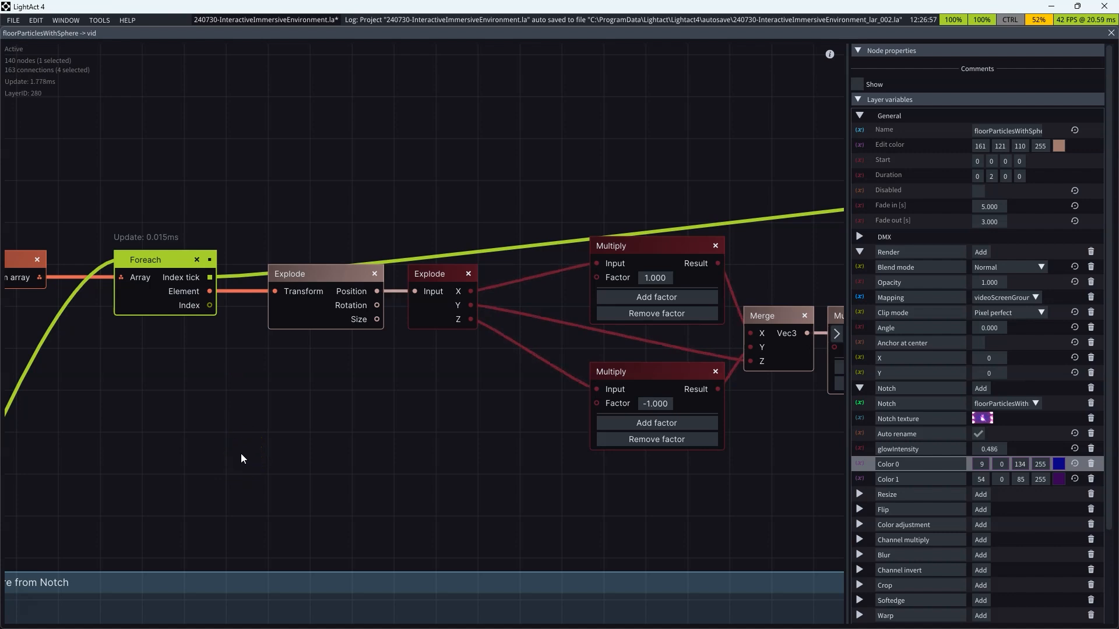
pyautogui.click(269, 456)
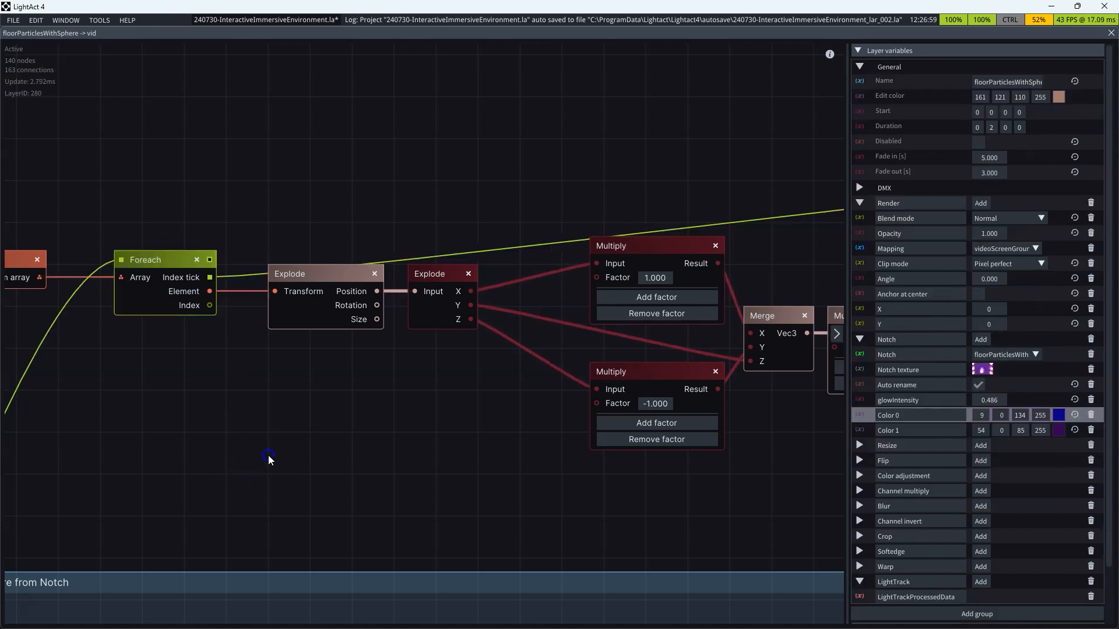
pyautogui.click(156, 255)
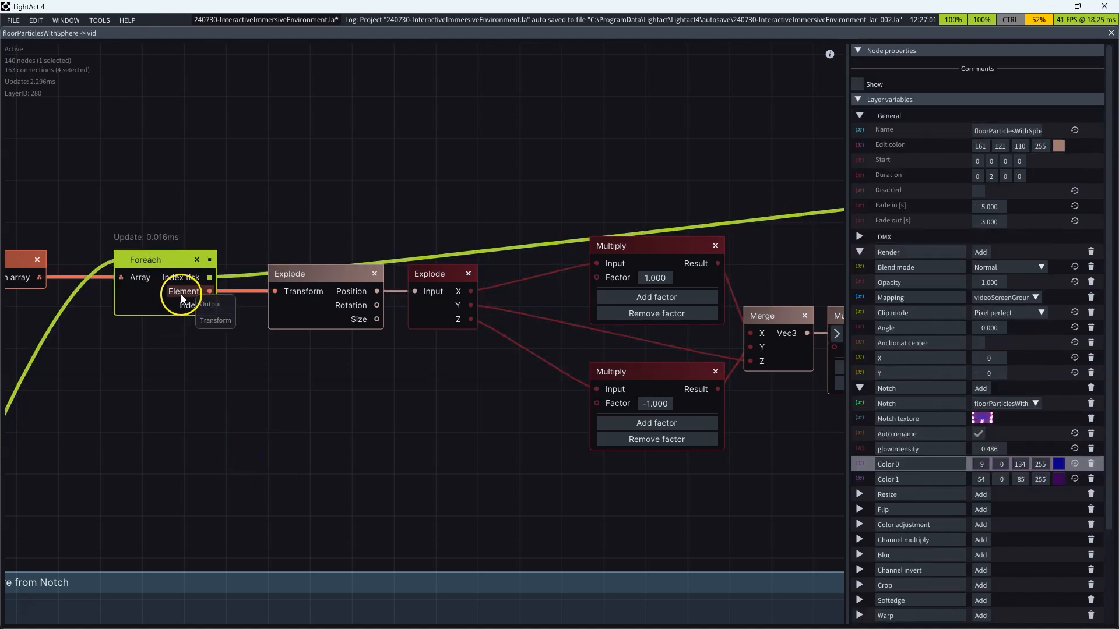
# - Compare the transform array output of the Get LightTrack data node with the Element output of the Foreach node
pyautogui.scroll(-1, 184, 291)
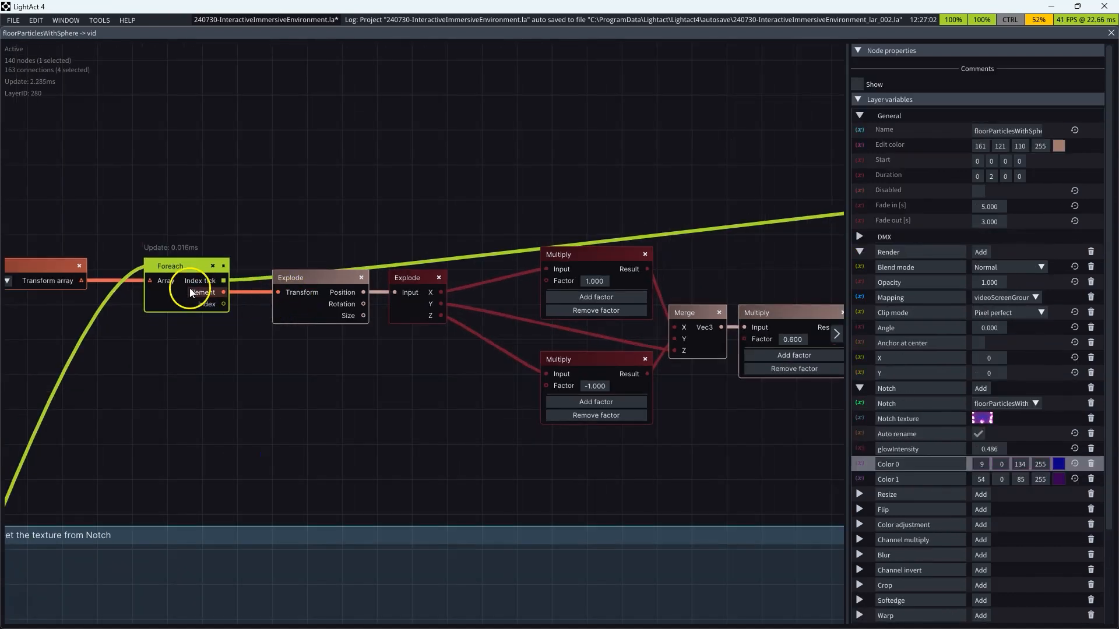
pyautogui.click(58, 270)
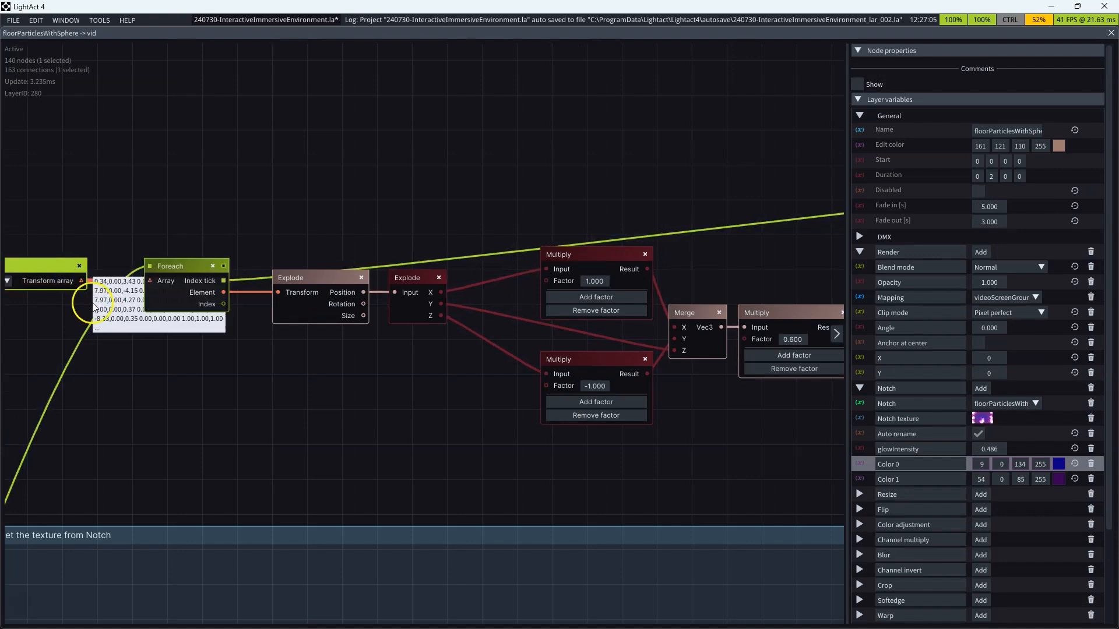
pyautogui.click(159, 267)
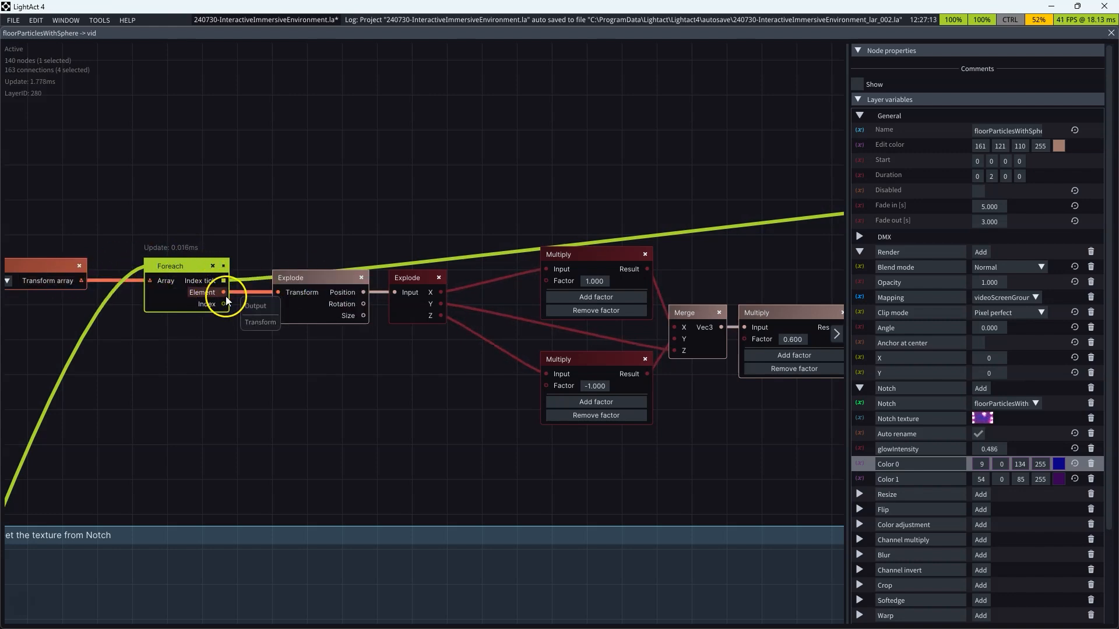
pyautogui.click(236, 209)
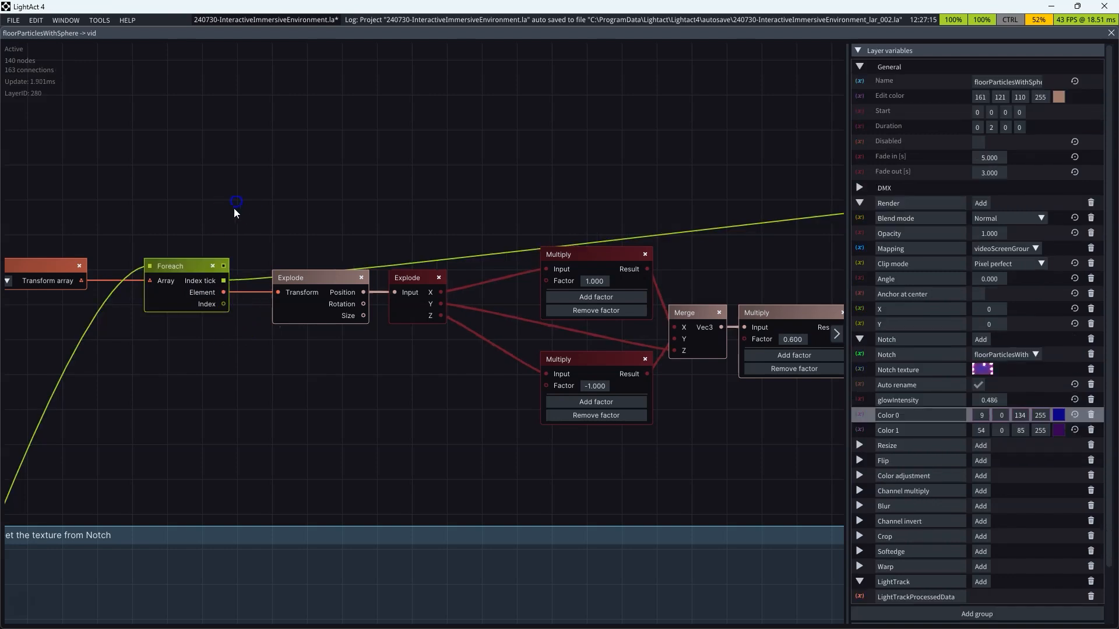
# - Trace the Foreach element through the two Explode nodes that separate the transform's position and its X, Y and Z values
pyautogui.scroll(-3, 254, 365)
pyautogui.scroll(-1, 246, 359)
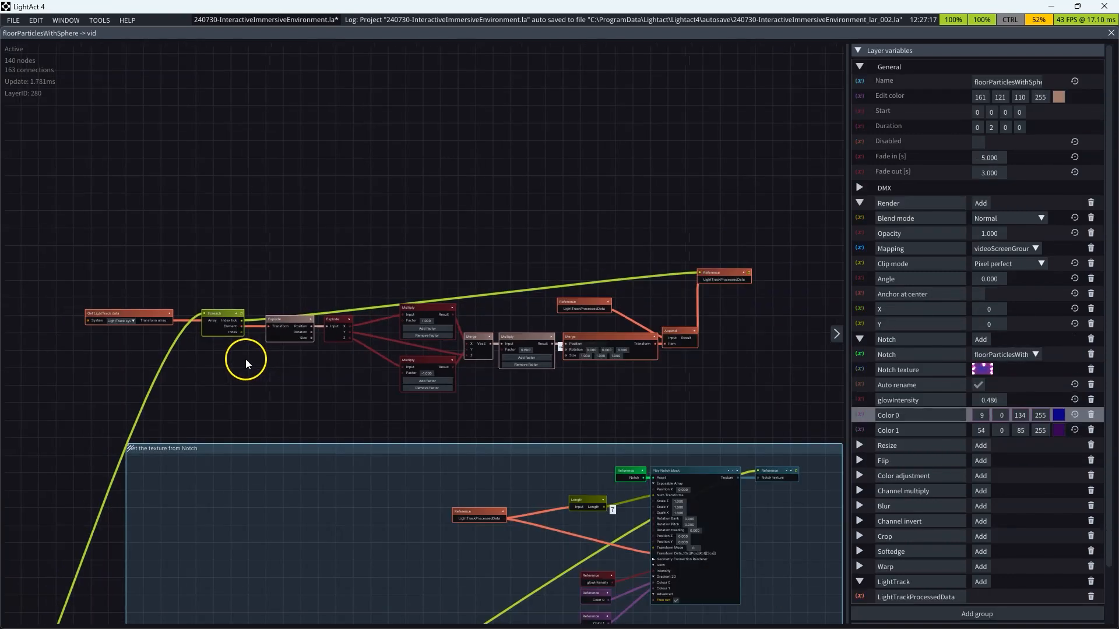
pyautogui.scroll(1, 295, 315)
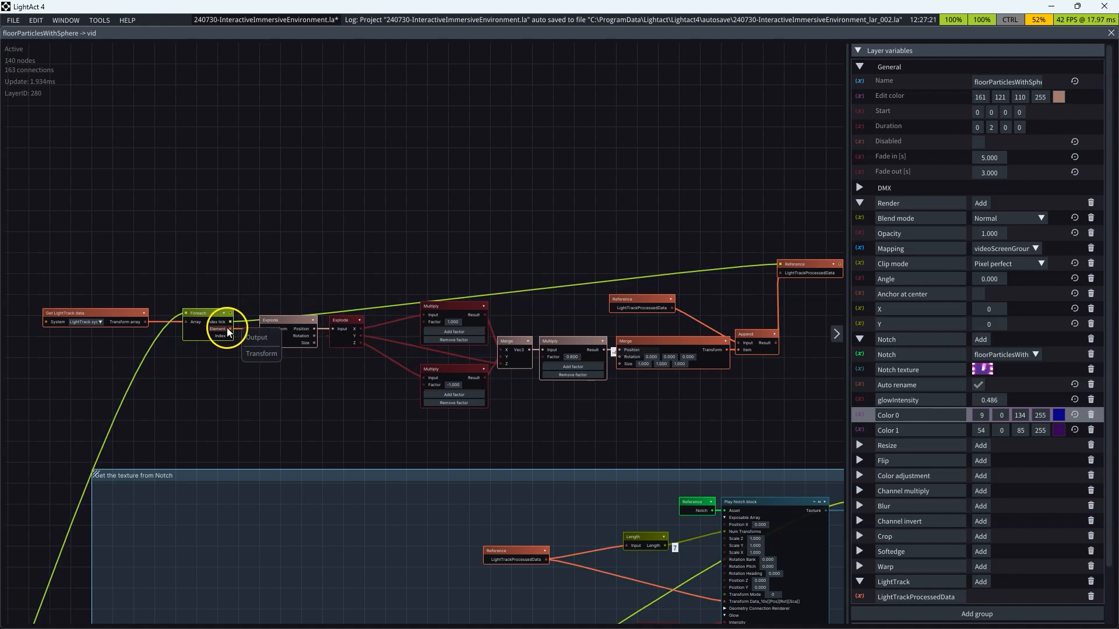
pyautogui.scroll(2, 334, 332)
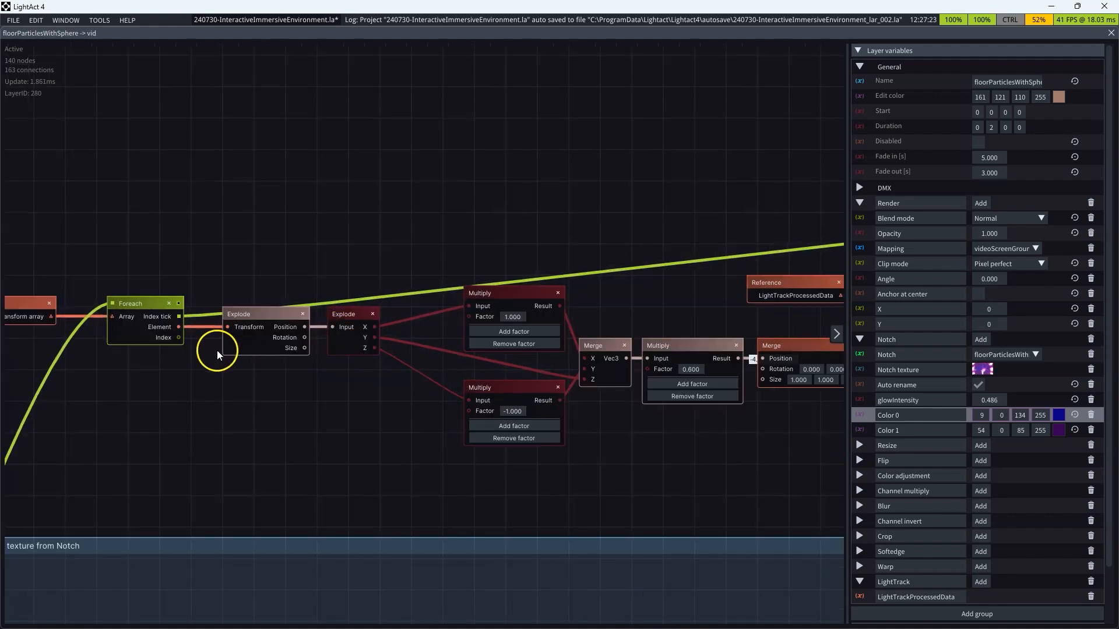
pyautogui.scroll(-2, 218, 354)
pyautogui.scroll(2, 539, 364)
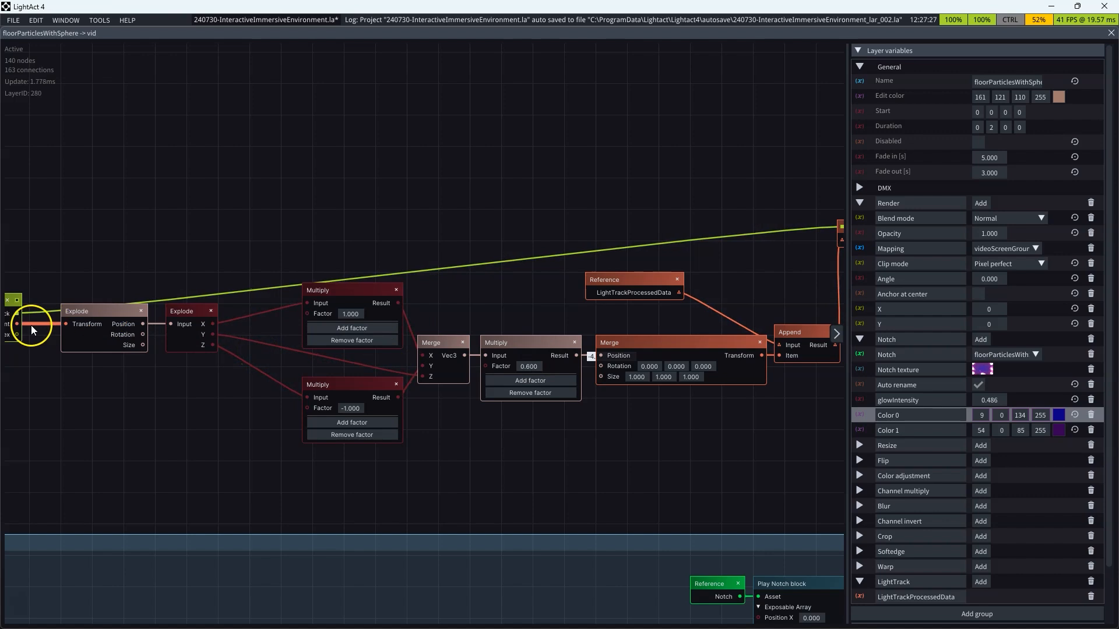
pyautogui.click(99, 311)
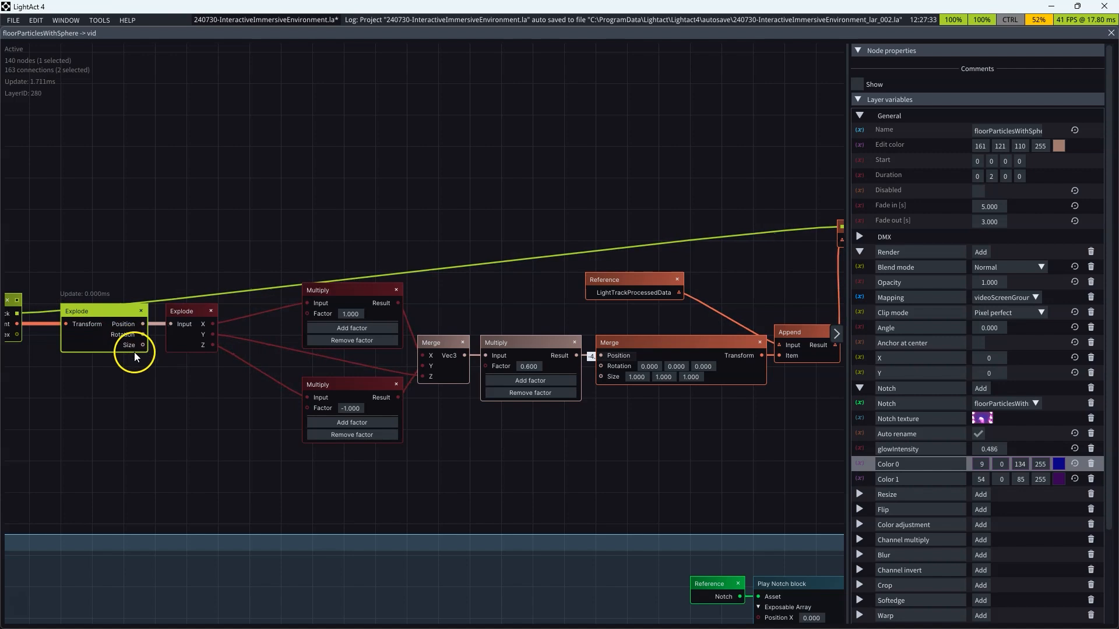
pyautogui.click(194, 316)
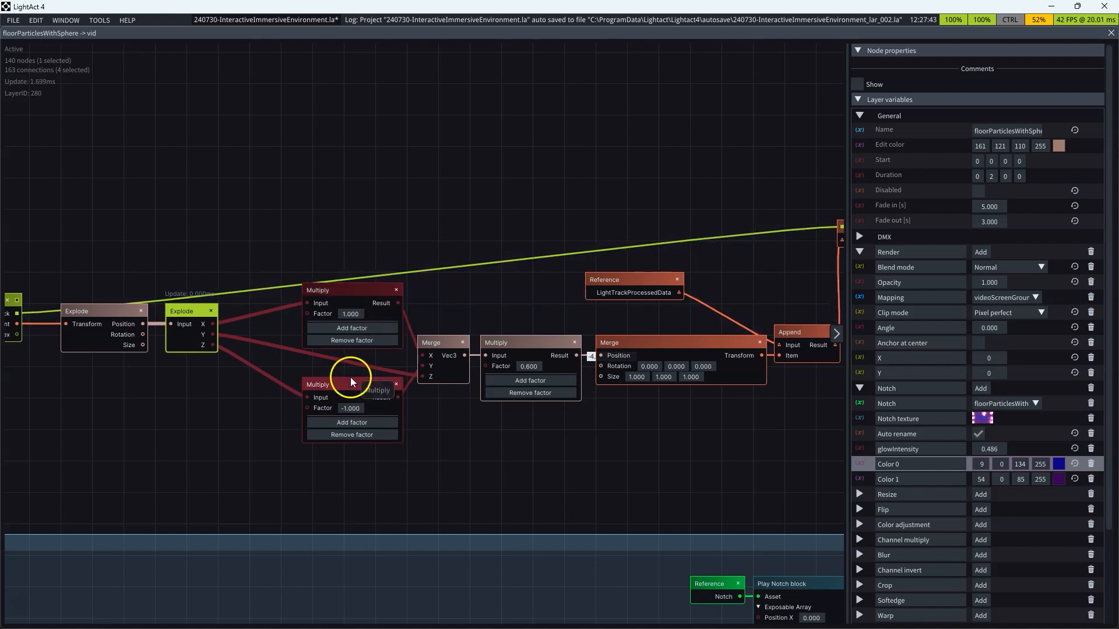
# - Delete the Multiply node with factor 1.000 and wire the Explode node's X output directly to the Merge node's X input
pyautogui.scroll(2, 380, 358)
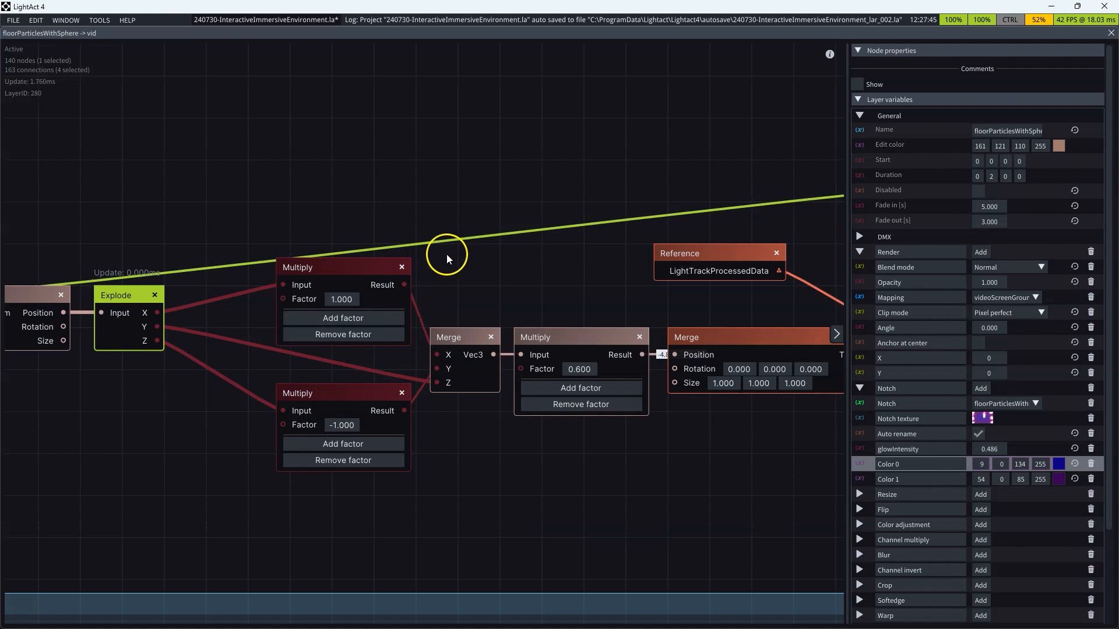
pyautogui.click(315, 267)
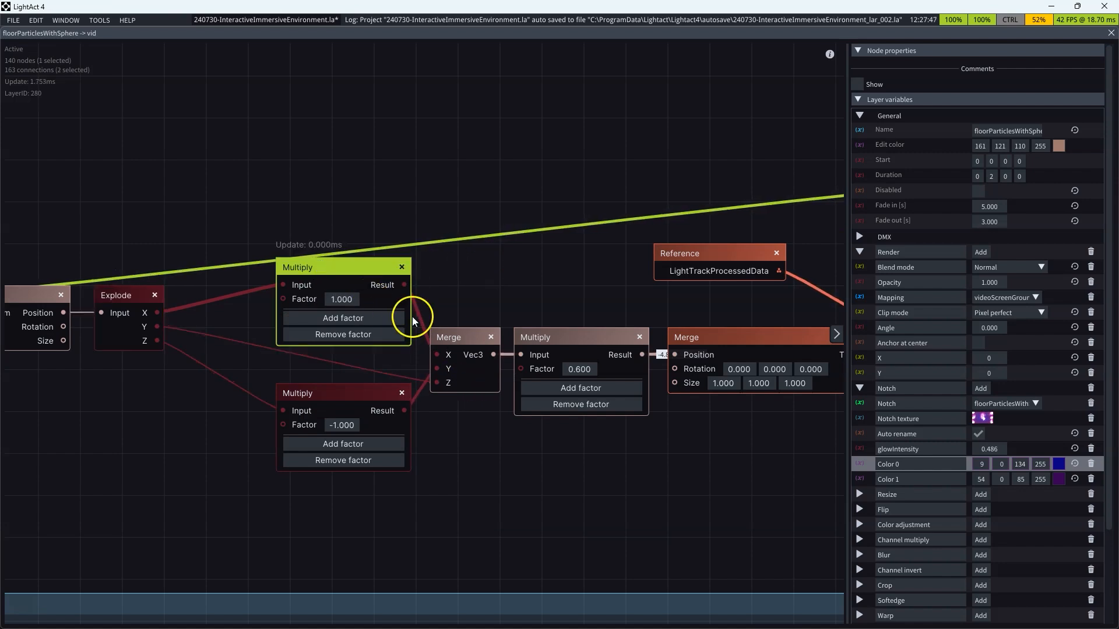
pyautogui.click(457, 337)
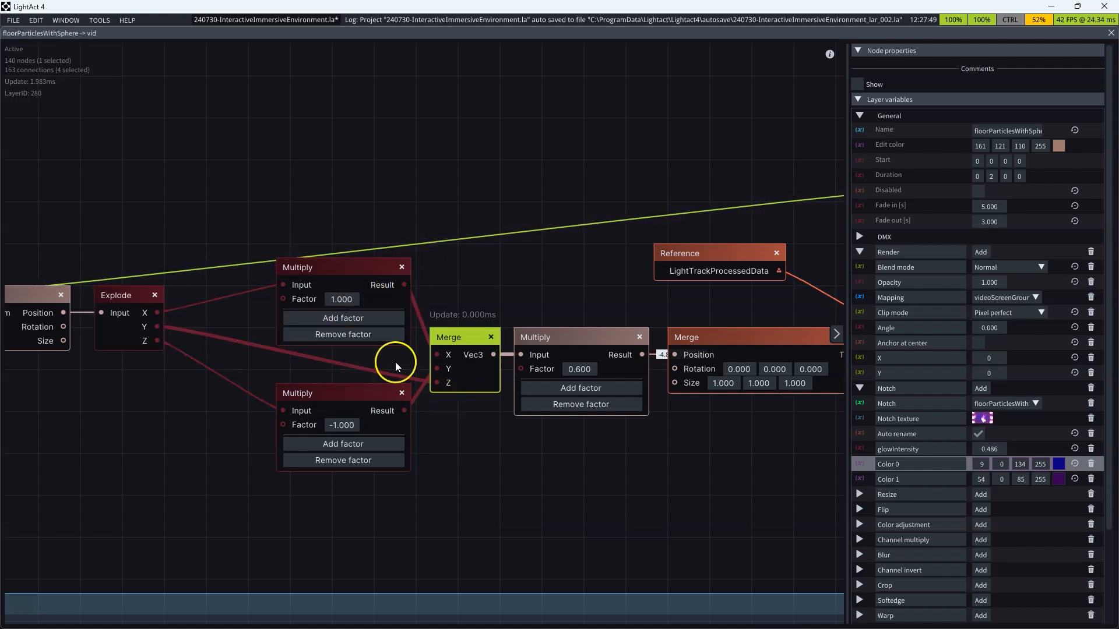
pyautogui.click(401, 268)
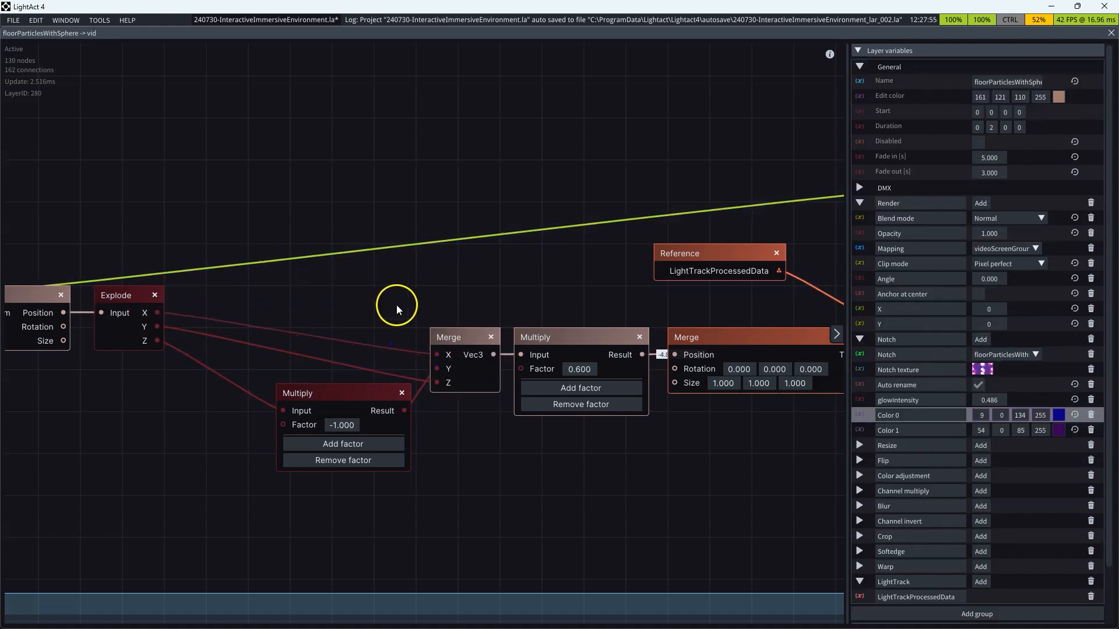
pyautogui.scroll(-1, 327, 396)
pyautogui.click(327, 397)
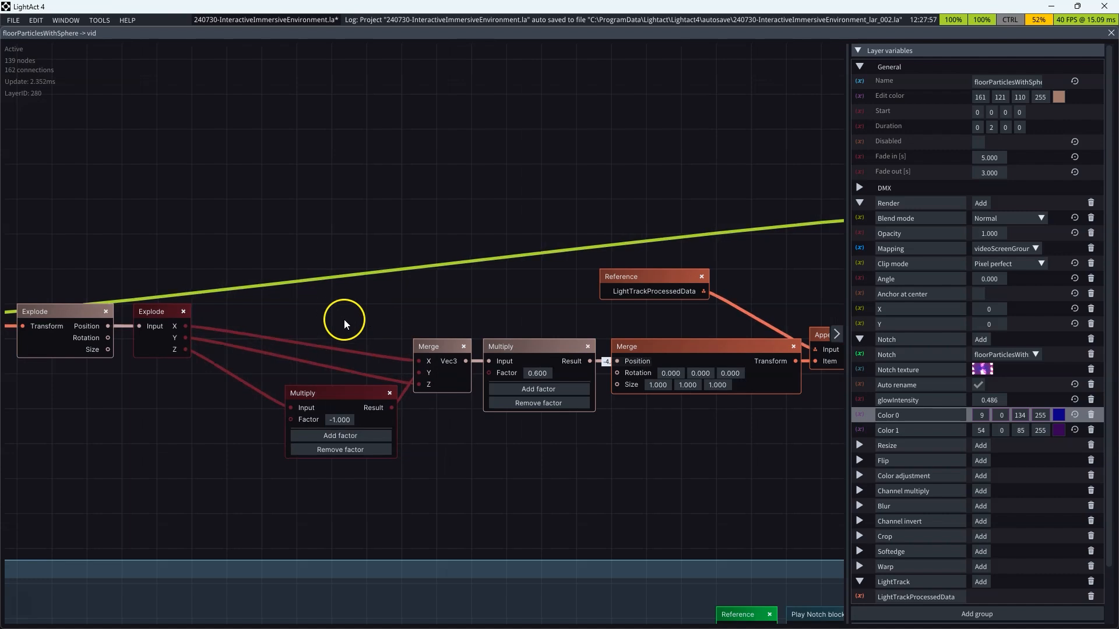
pyautogui.scroll(1, 363, 359)
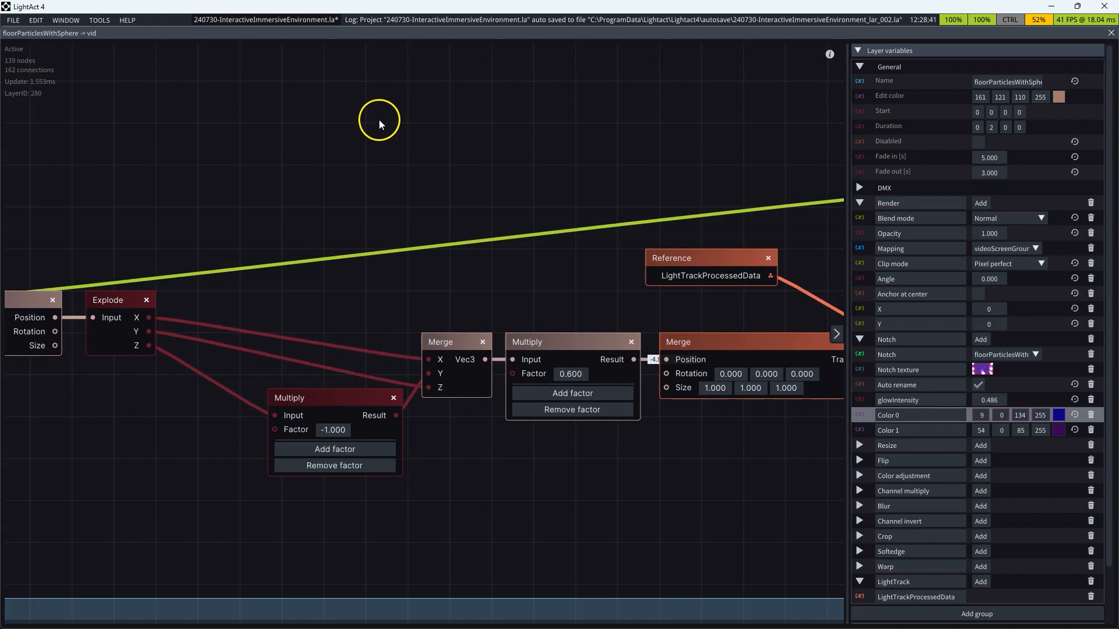
# - Restore the node graph window to floating size and move it aside to uncover the room in the 3D viewport
pyautogui.doubleClick(449, 33)
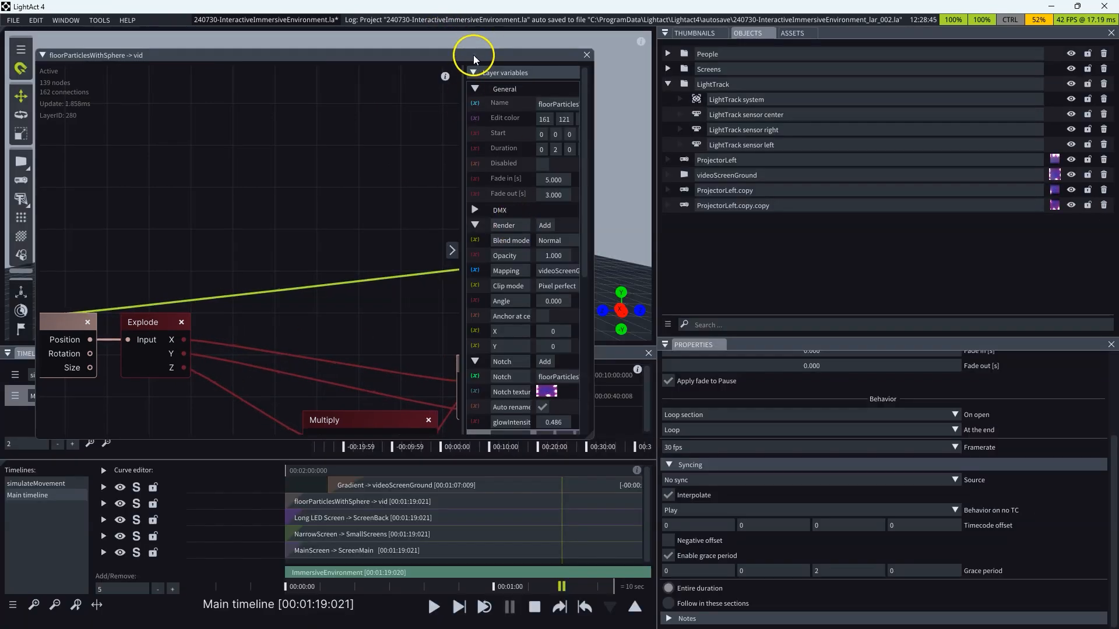
pyautogui.moveTo(473, 55); pyautogui.dragTo(915, 103)
pyautogui.scroll(-5, 320, 223)
pyautogui.scroll(5, 321, 224)
pyautogui.moveTo(271, 188); pyautogui.dragTo(242, 140)
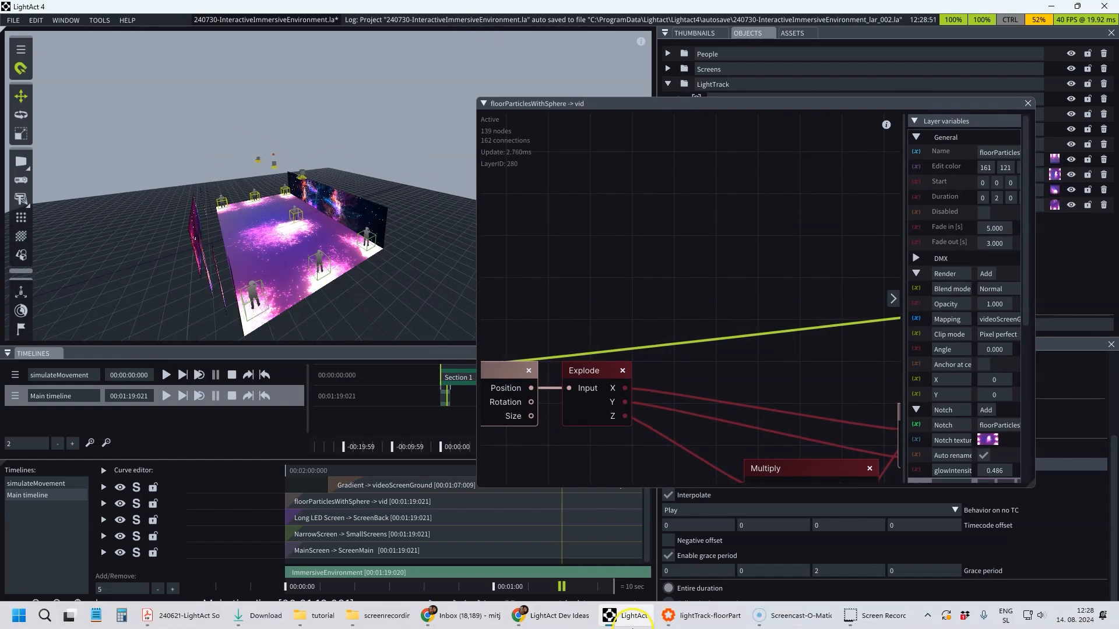
# - Switch to Notch Builder and inspect the Exposable Array node's transform attributes in the lightTrack-floorParticlesWithSphere project
pyautogui.click(671, 623)
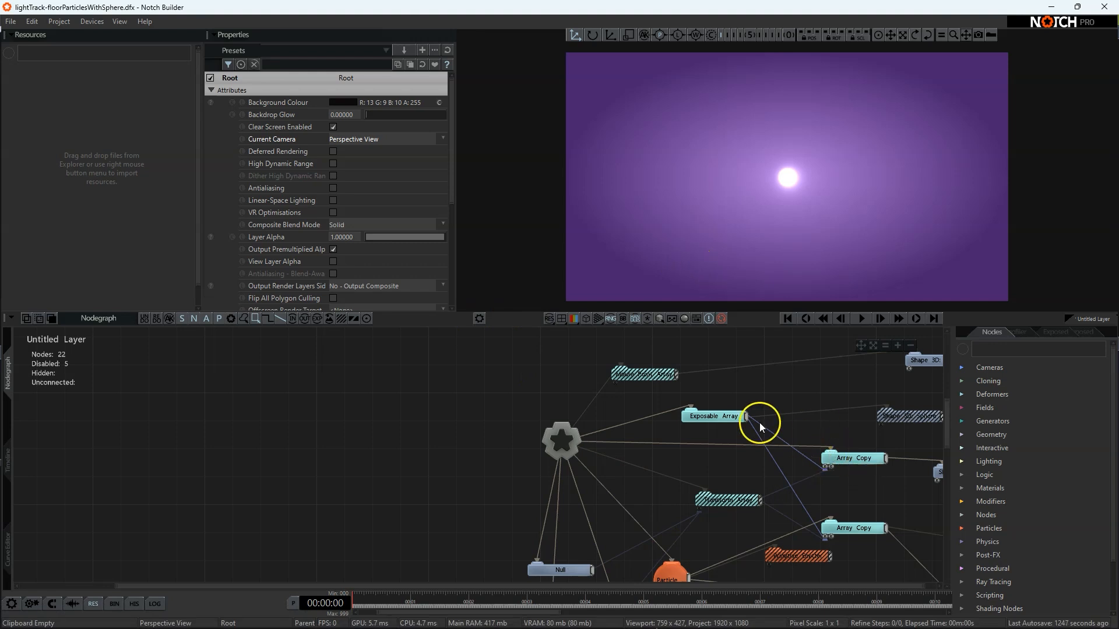
pyautogui.scroll(-2, 646, 411)
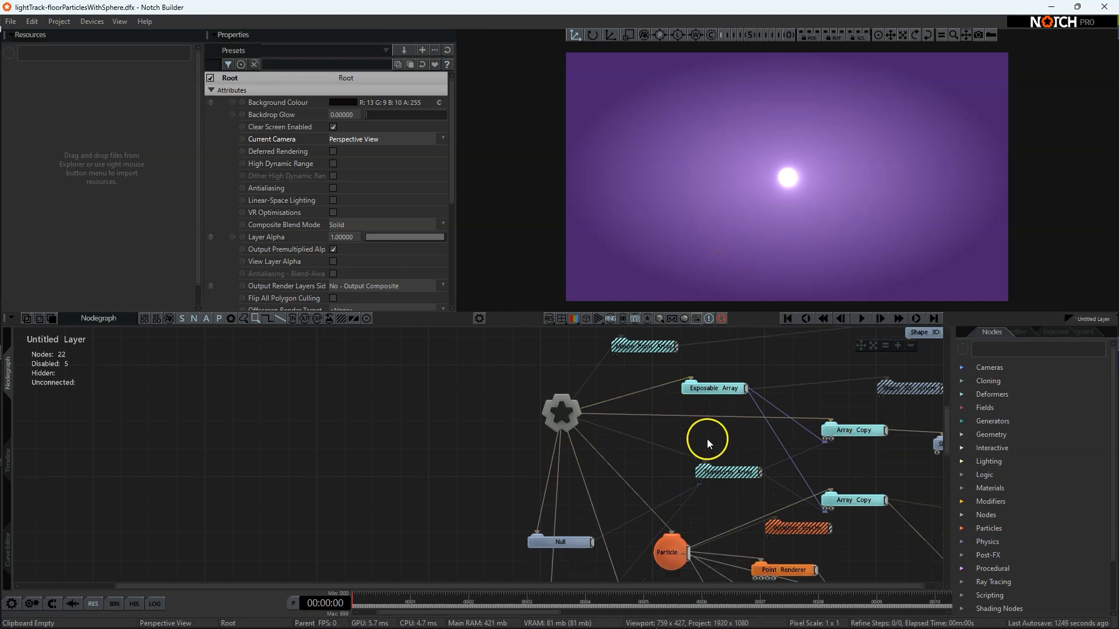
pyautogui.scroll(3, 747, 512)
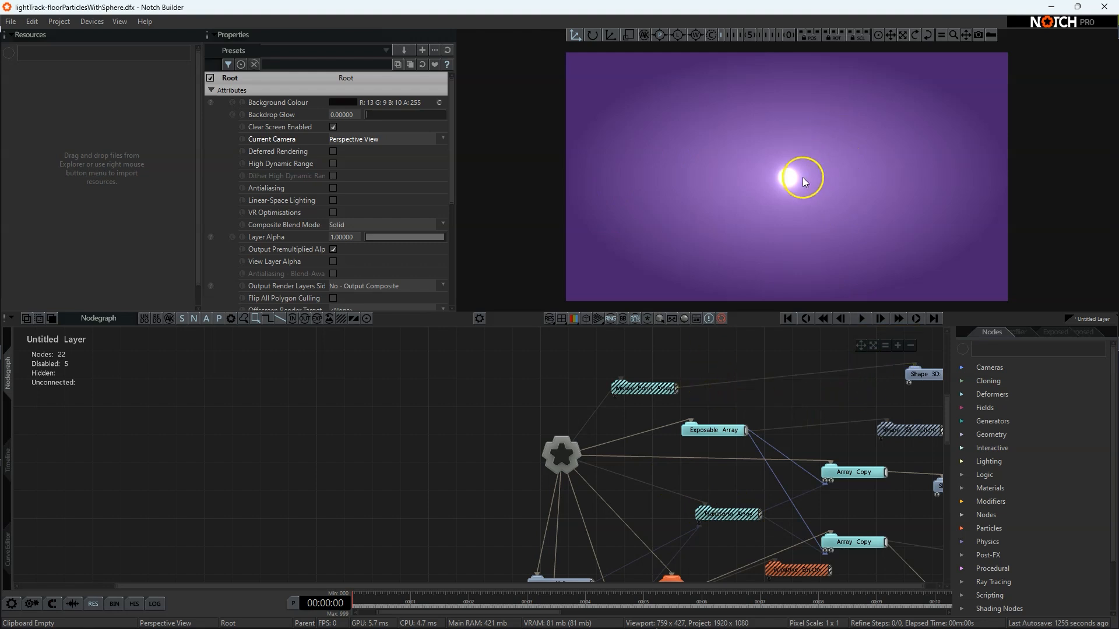
pyautogui.click(723, 433)
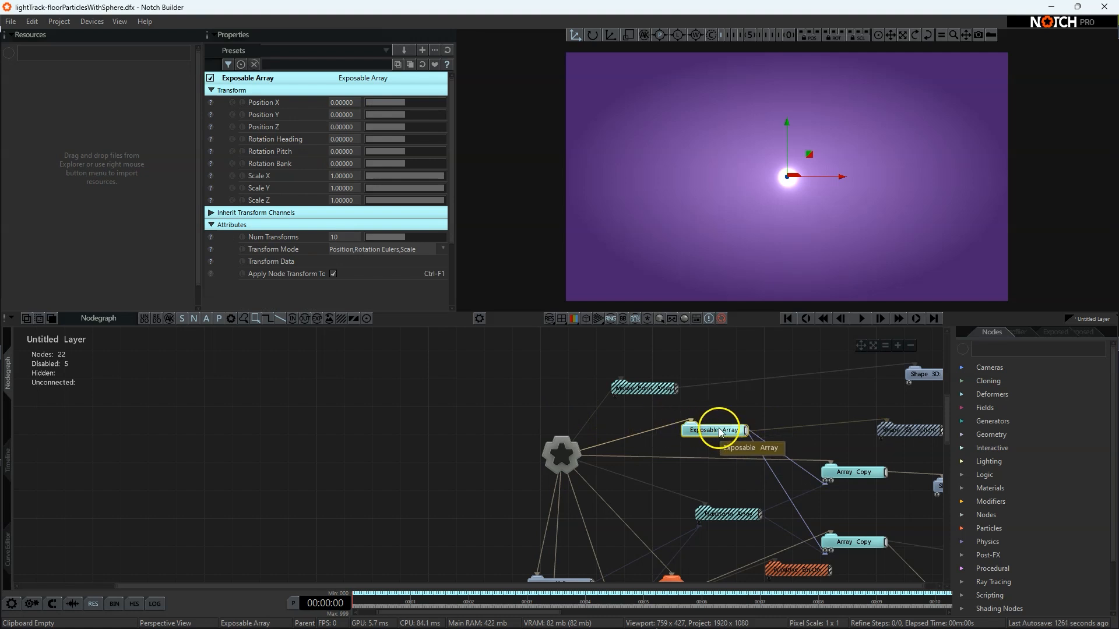
pyautogui.click(704, 409)
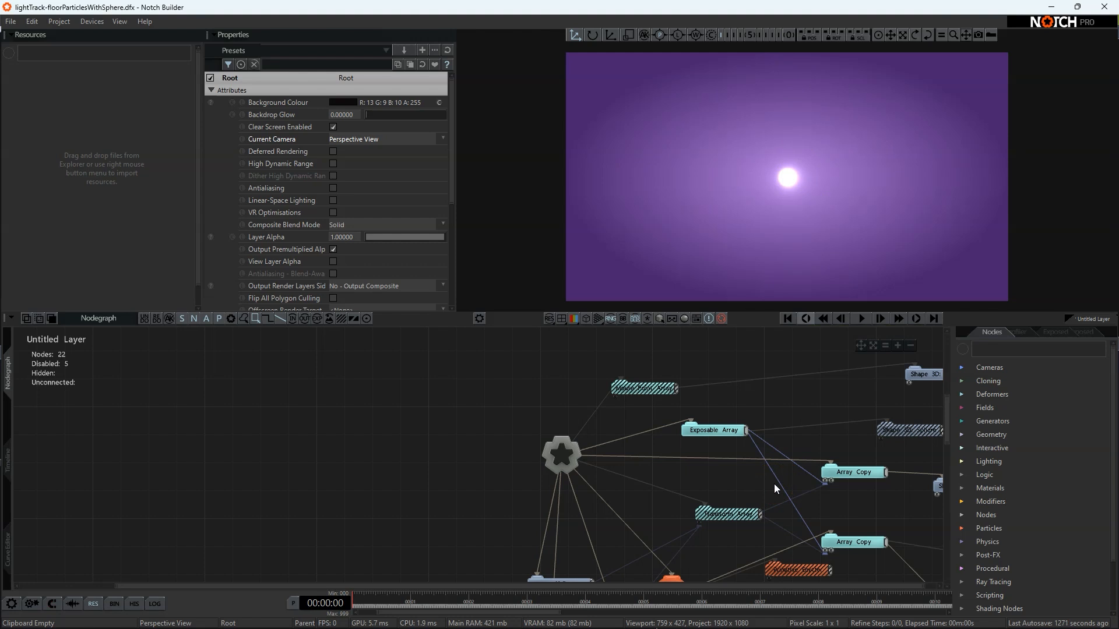
# - Switch back to LightAct and review the floorParticlesWithSphere node chain from the Notch texture group back to Get LightTrack data
pyautogui.moveTo(693, 627)
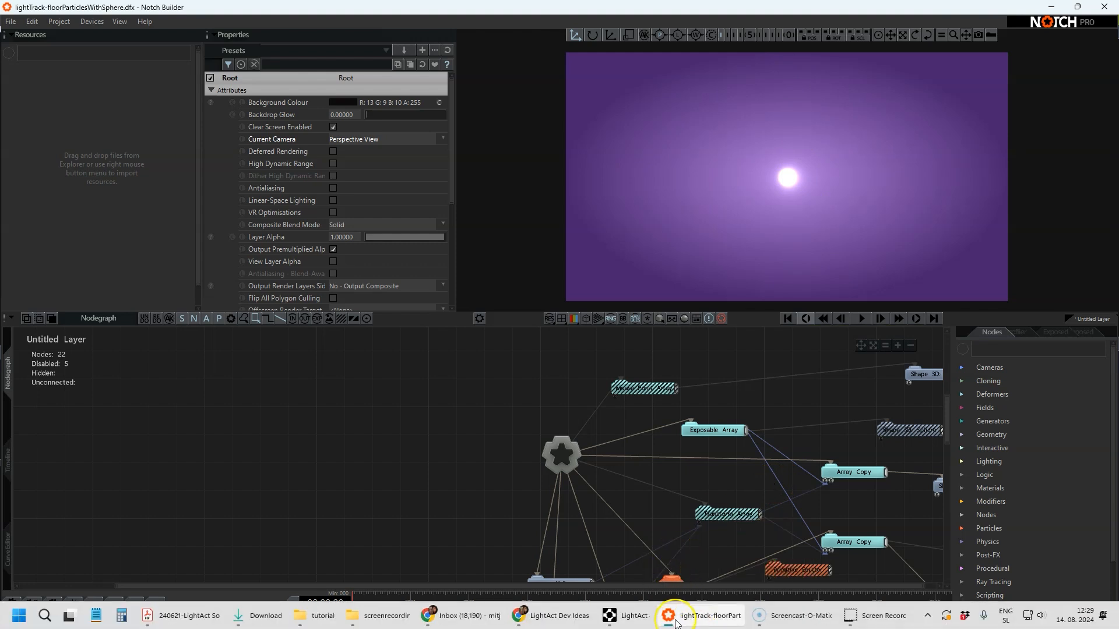
pyautogui.click(627, 616)
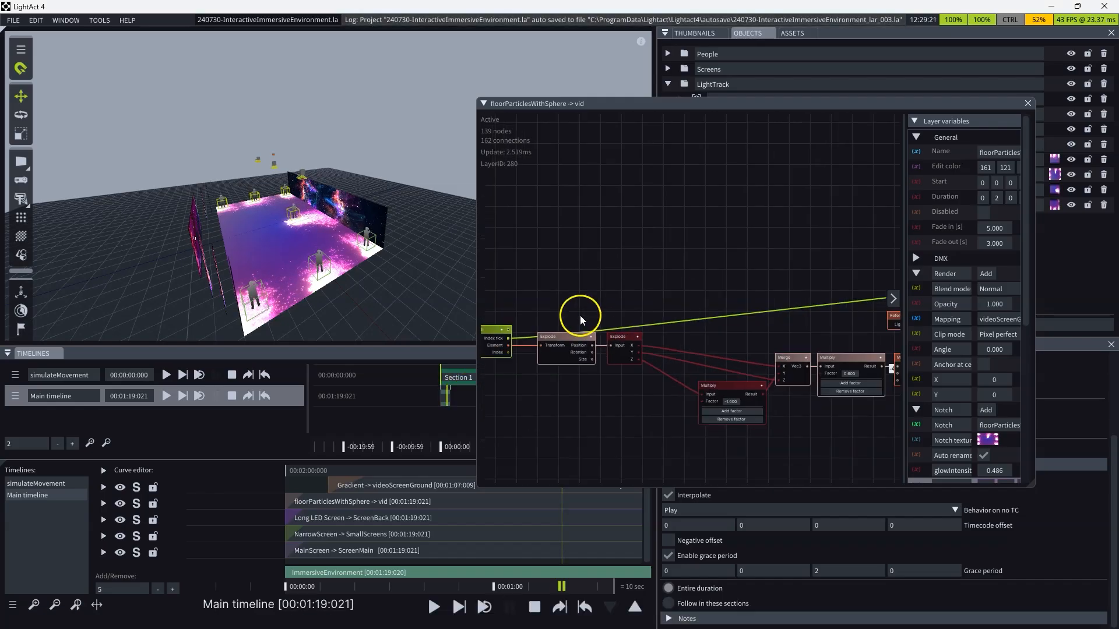
pyautogui.scroll(-6, 676, 338)
pyautogui.scroll(5, 606, 356)
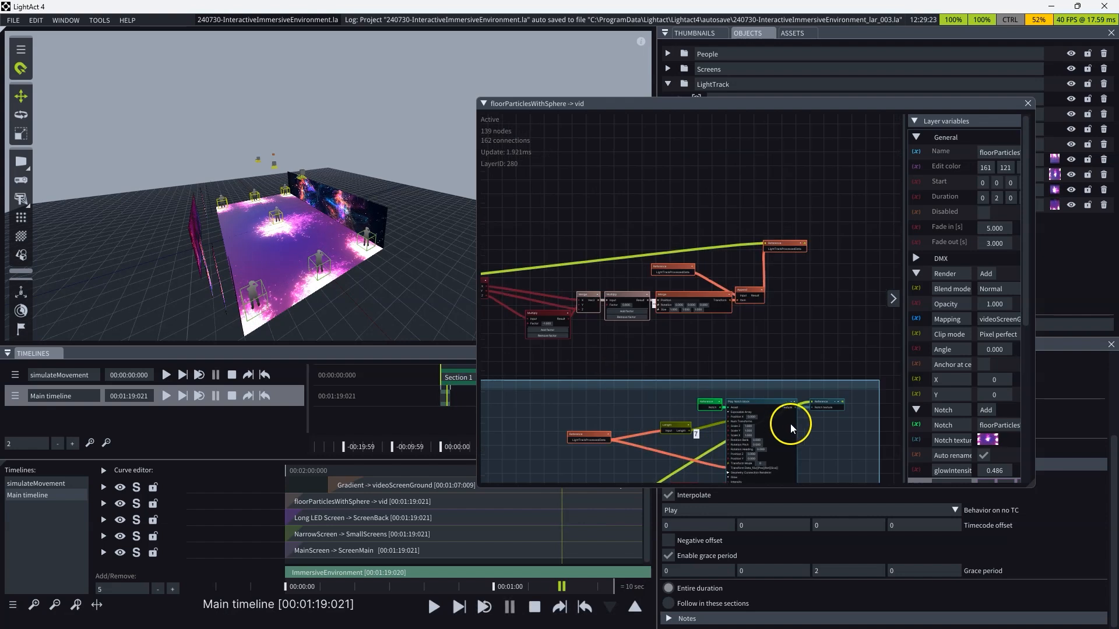
pyautogui.scroll(-3, 661, 269)
pyautogui.scroll(3, 655, 297)
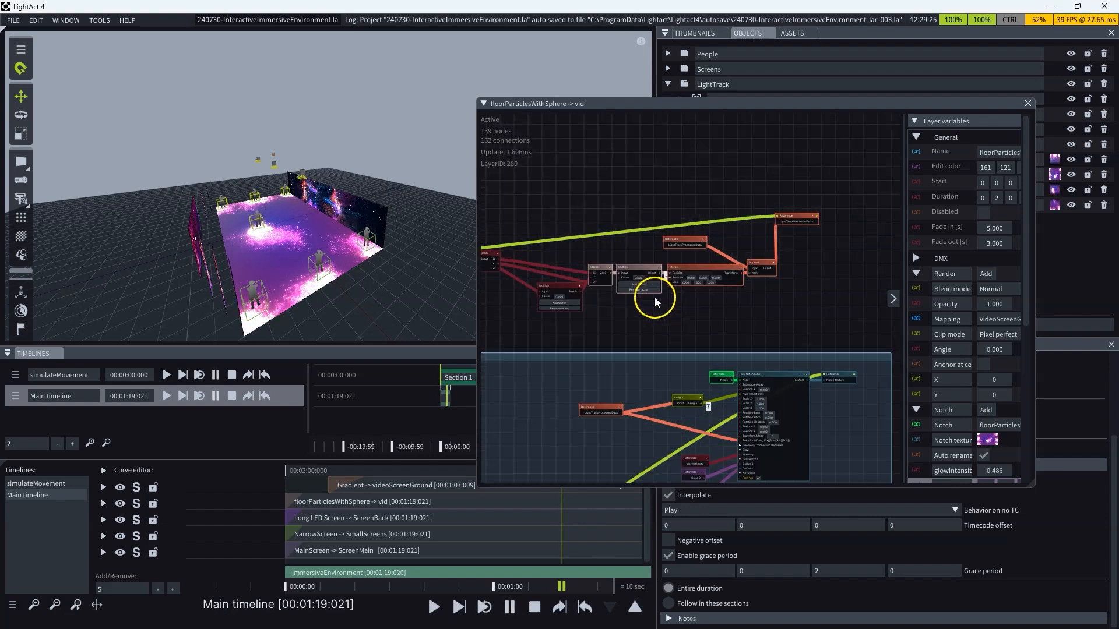
pyautogui.scroll(-1, 655, 297)
pyautogui.scroll(-2, 668, 260)
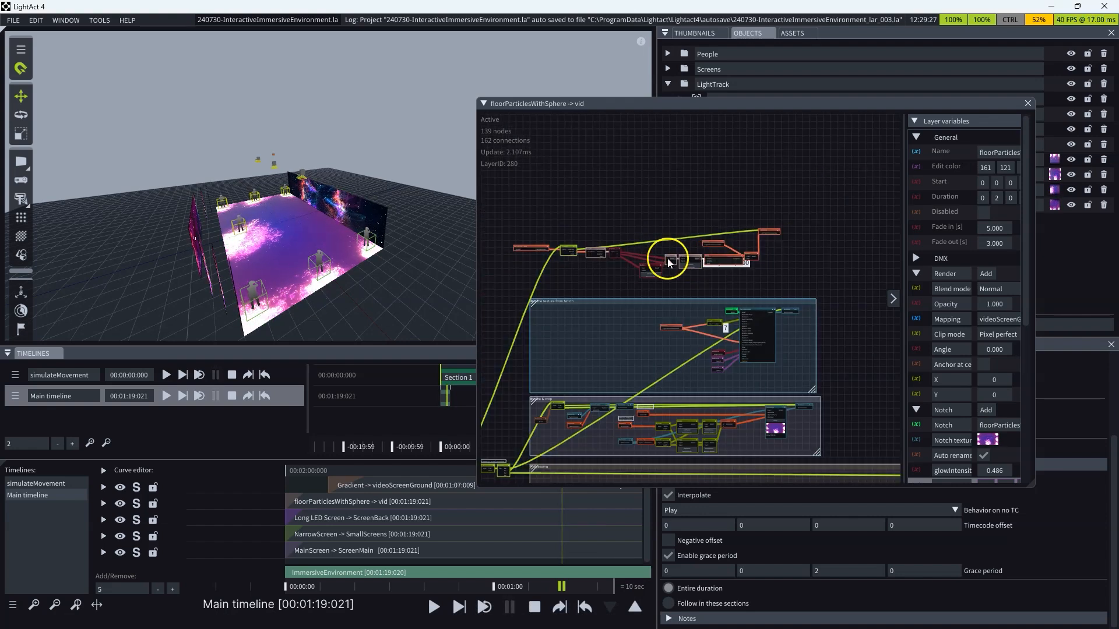
pyautogui.scroll(4, 546, 246)
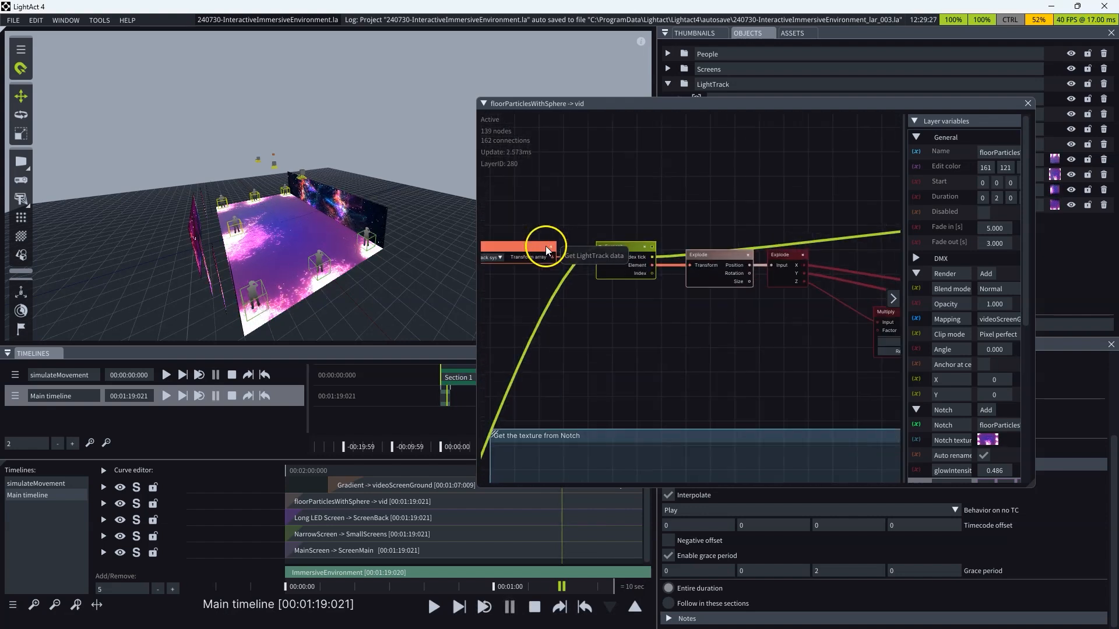
# - Select a person on the floor and the Get LightTrack data node, and move the Foreach node up to clear the transform array preview
pyautogui.click(316, 259)
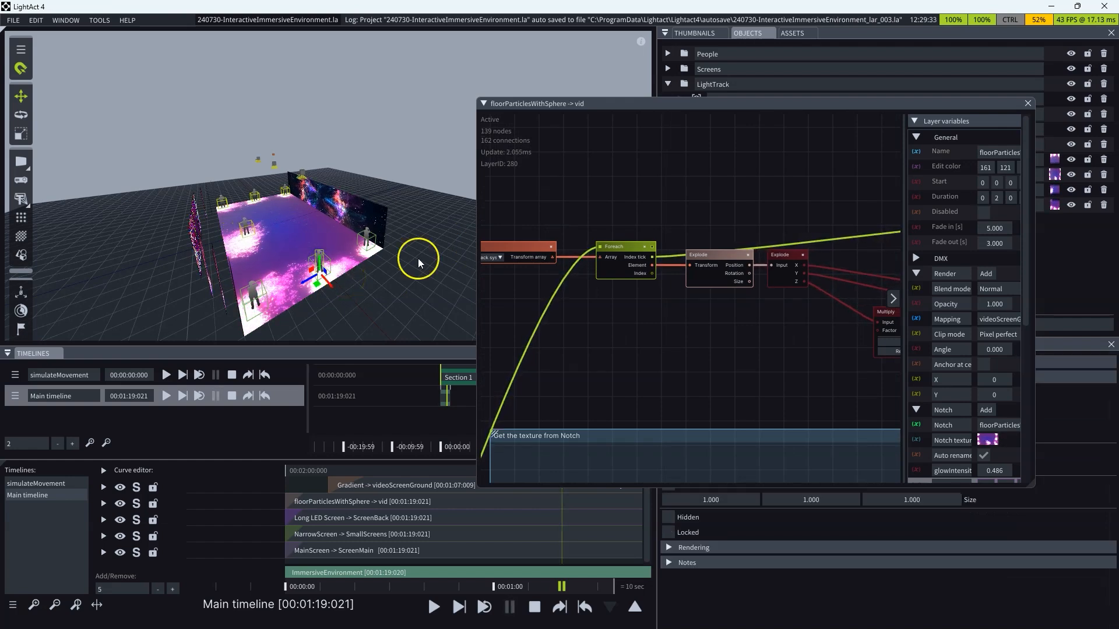
pyautogui.click(515, 250)
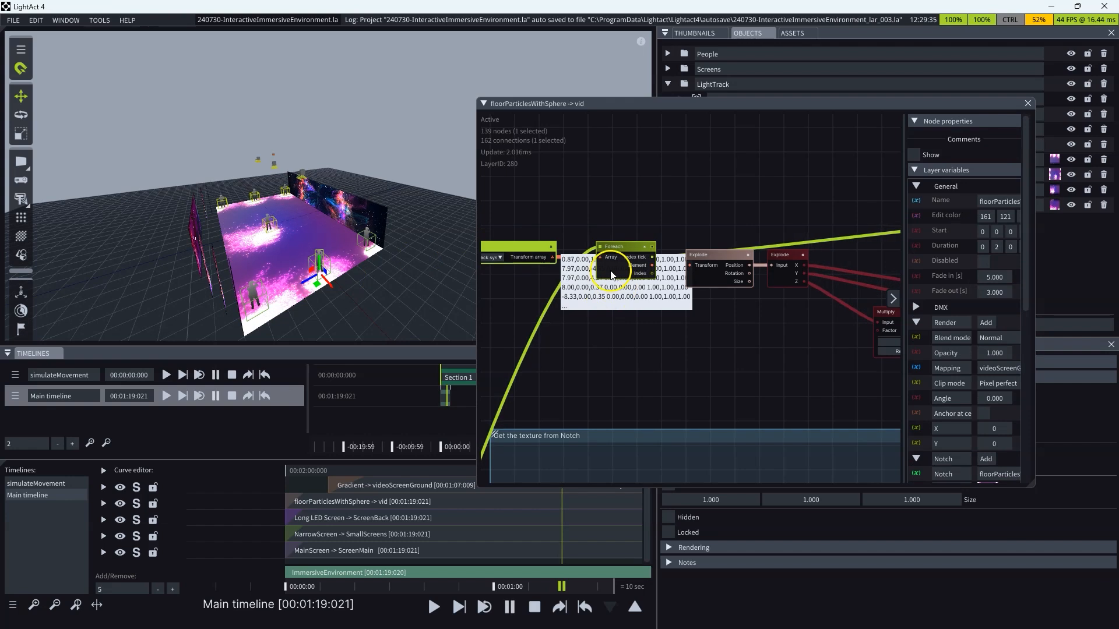
pyautogui.moveTo(637, 247); pyautogui.dragTo(652, 201)
pyautogui.scroll(3, 566, 259)
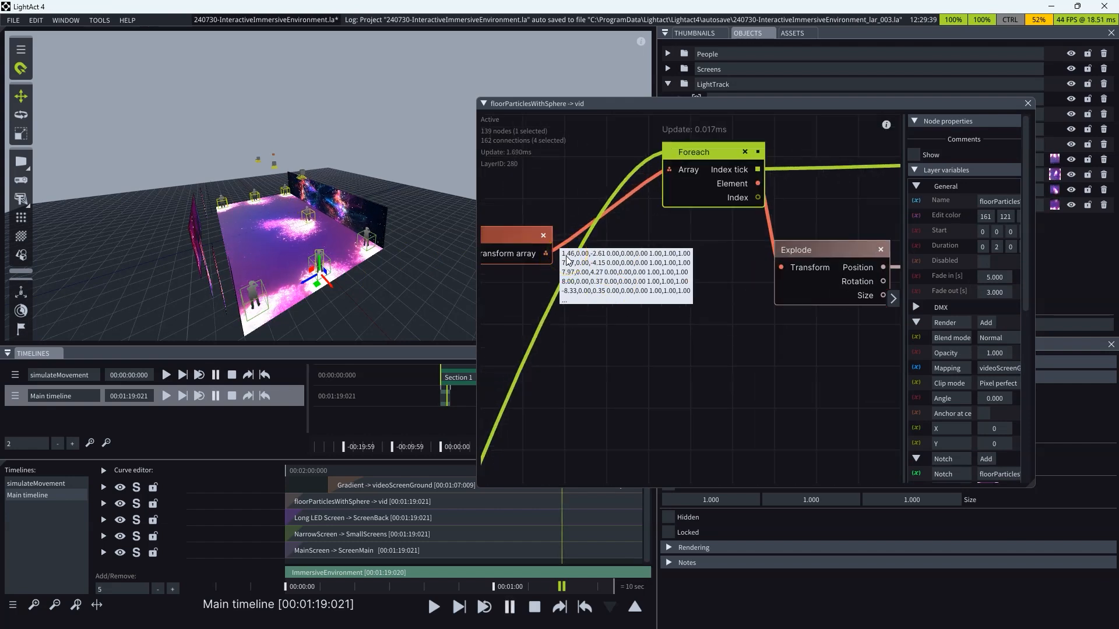
# - Follow the chain from Get LightTrack data to the Multiply node between the two Merge nodes and set its Factor to 1.000
pyautogui.click(304, 248)
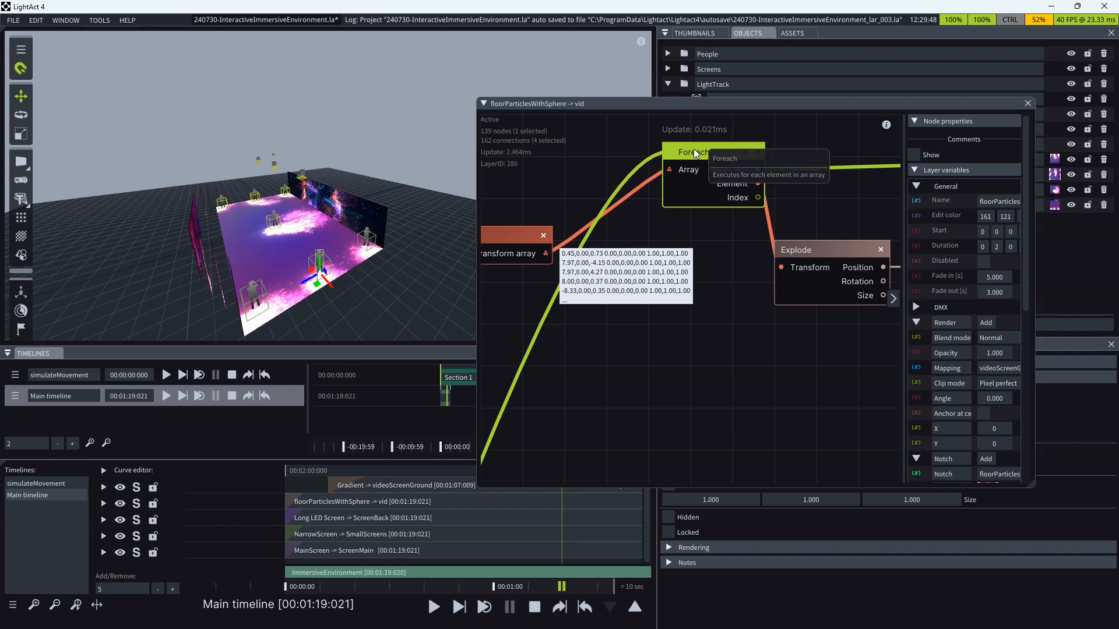
pyautogui.scroll(-3, 693, 149)
pyautogui.click(519, 238)
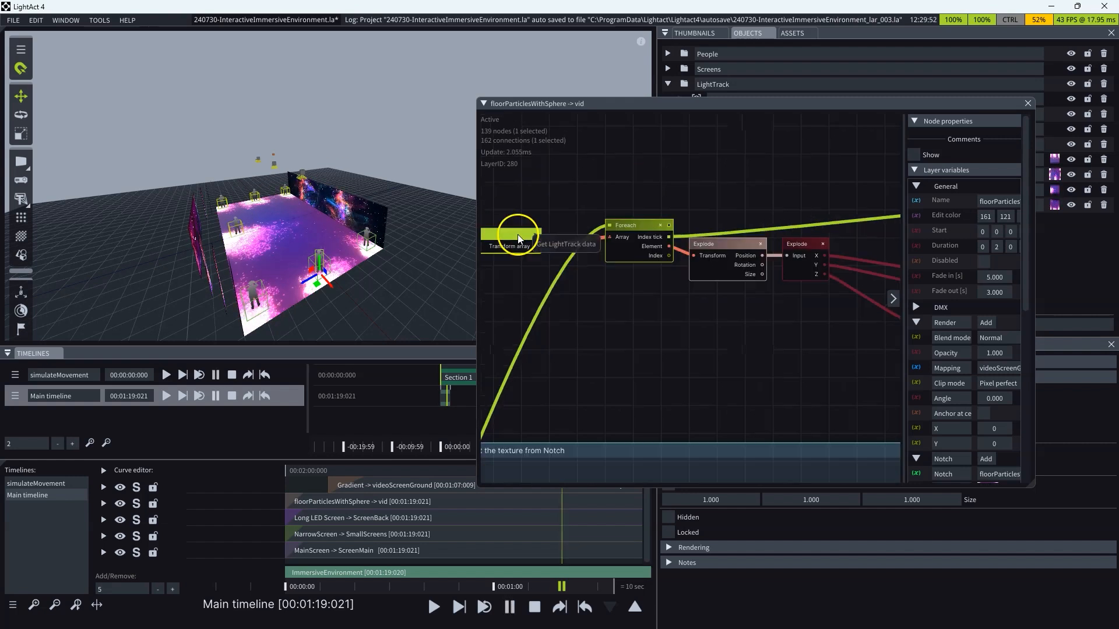
pyautogui.scroll(-3, 517, 236)
pyautogui.scroll(3, 676, 257)
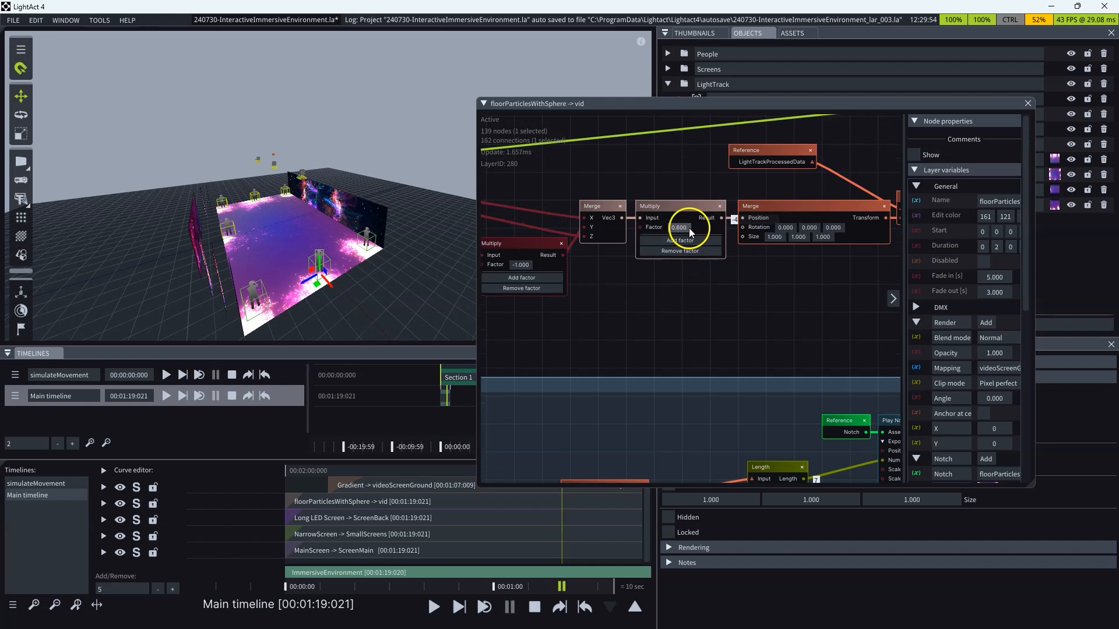
pyautogui.scroll(2, 689, 231)
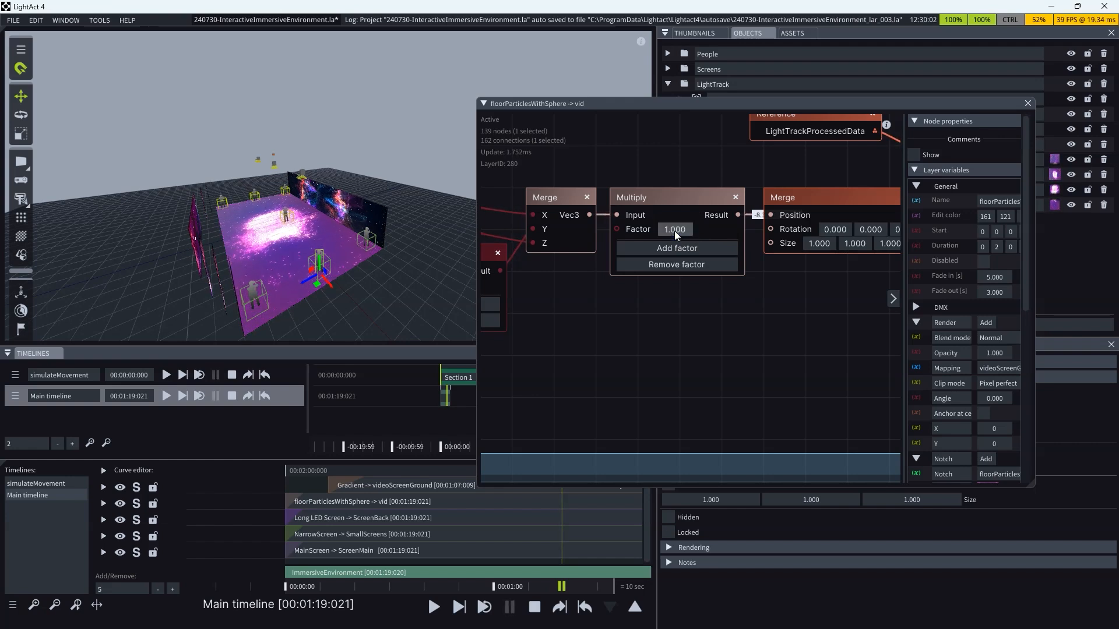
# - Orbit the room to face the floor from above and lower the Multiply node's Factor to 0.400
pyautogui.moveTo(358, 297); pyautogui.dragTo(409, 312)
pyautogui.click(401, 249)
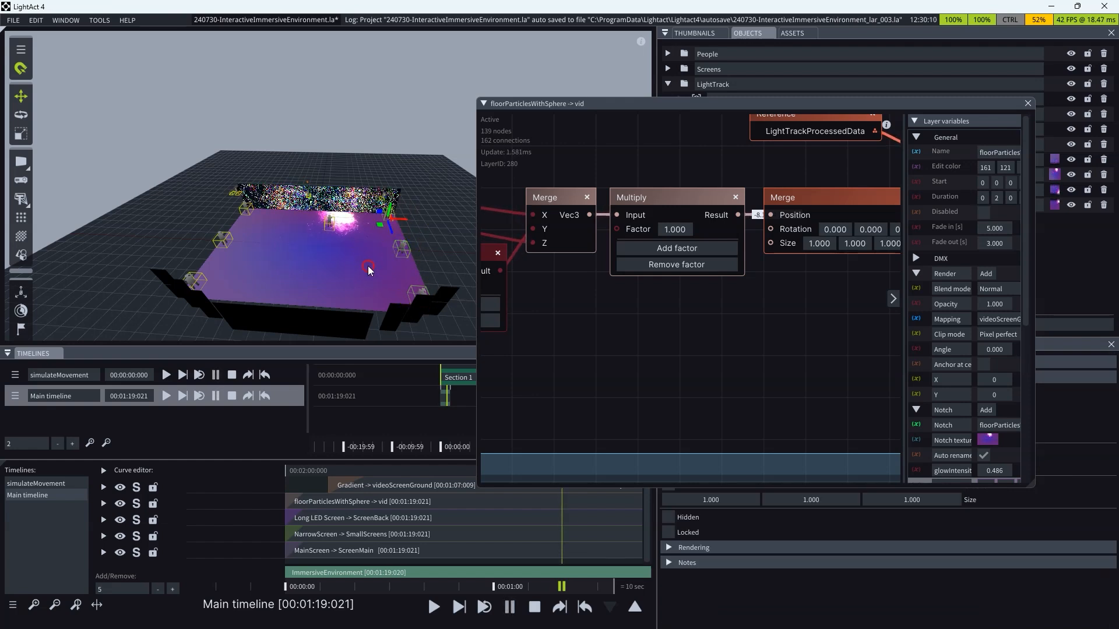
pyautogui.moveTo(369, 270); pyautogui.dragTo(373, 284)
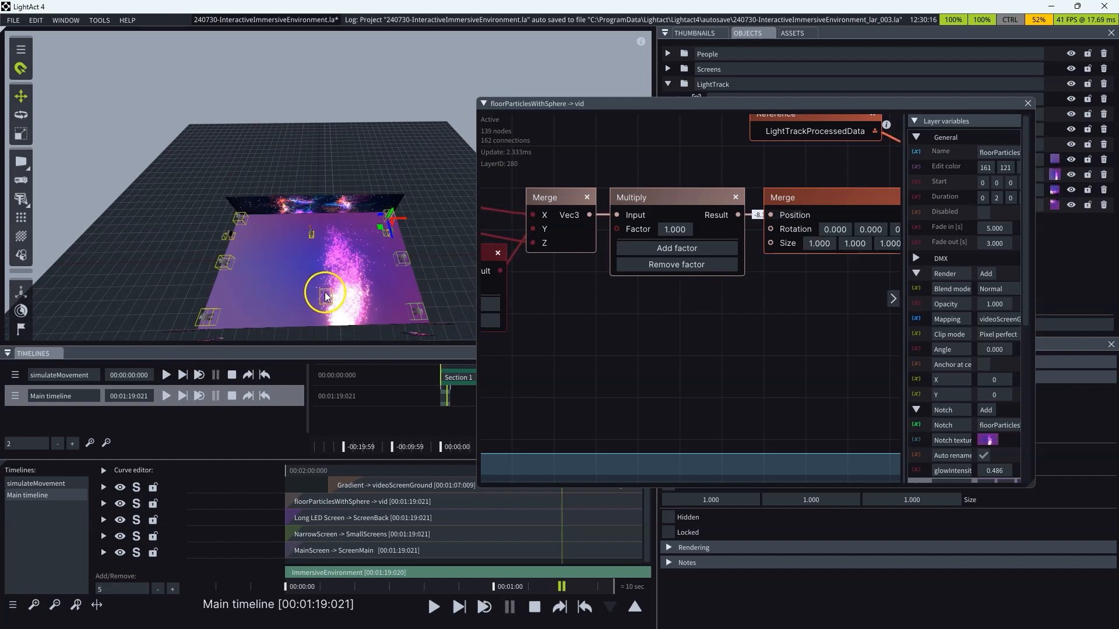
pyautogui.moveTo(337, 317); pyautogui.dragTo(339, 309)
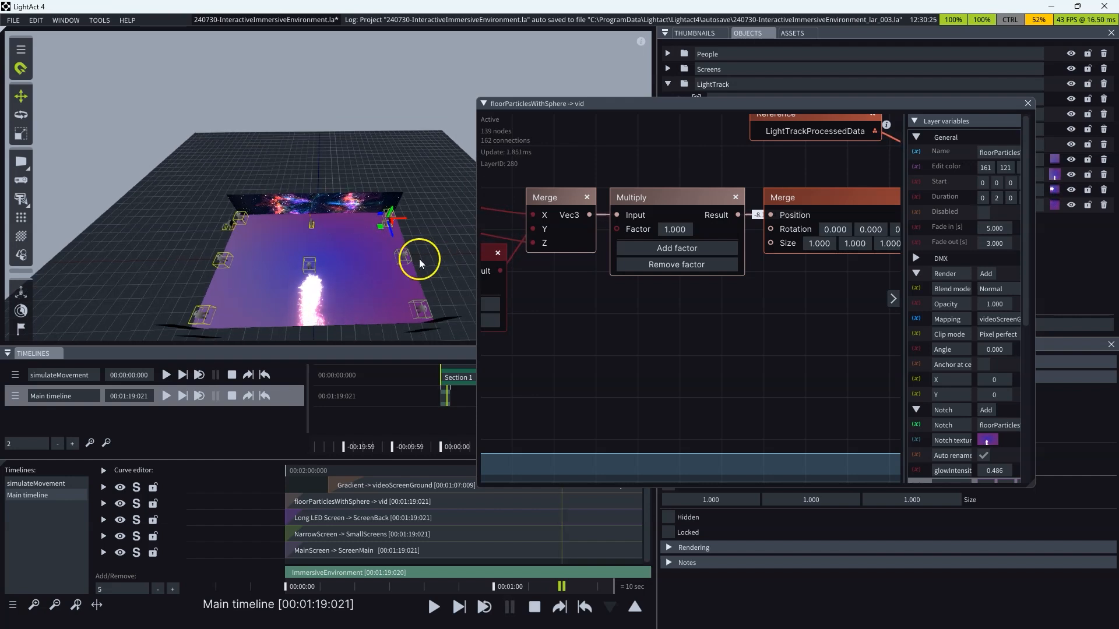
pyautogui.click(673, 229)
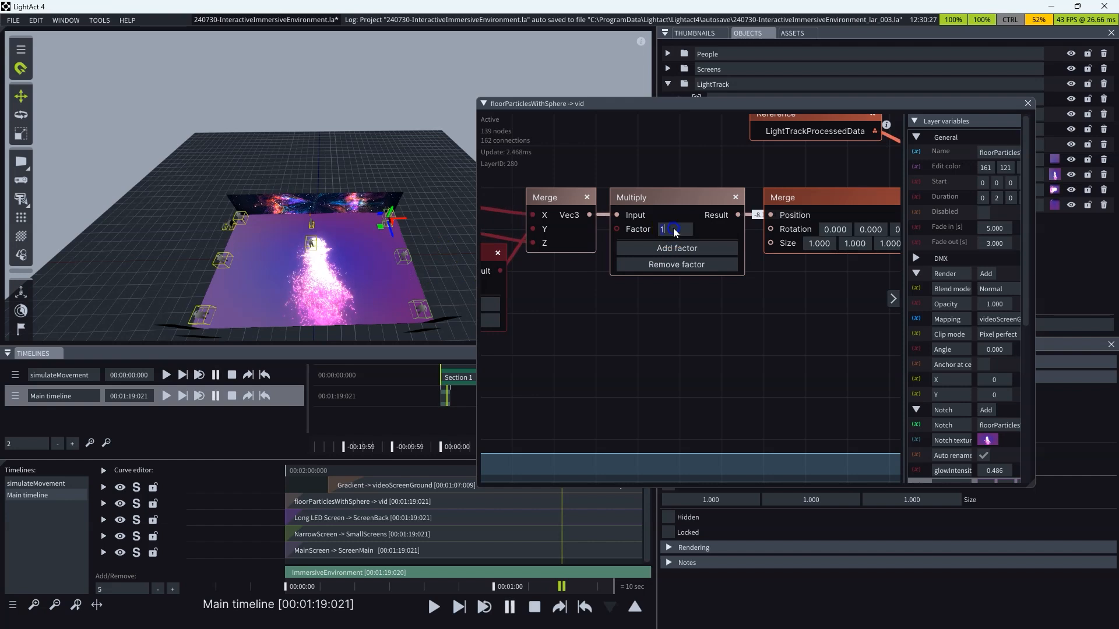
pyautogui.click(701, 230)
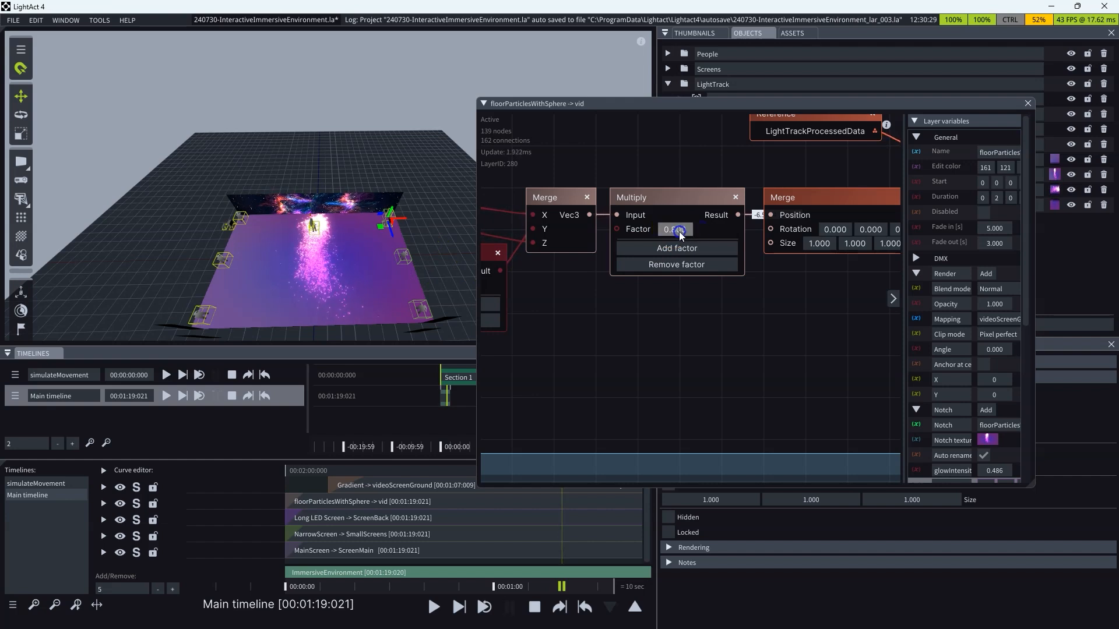
pyautogui.scroll(-1, 676, 231)
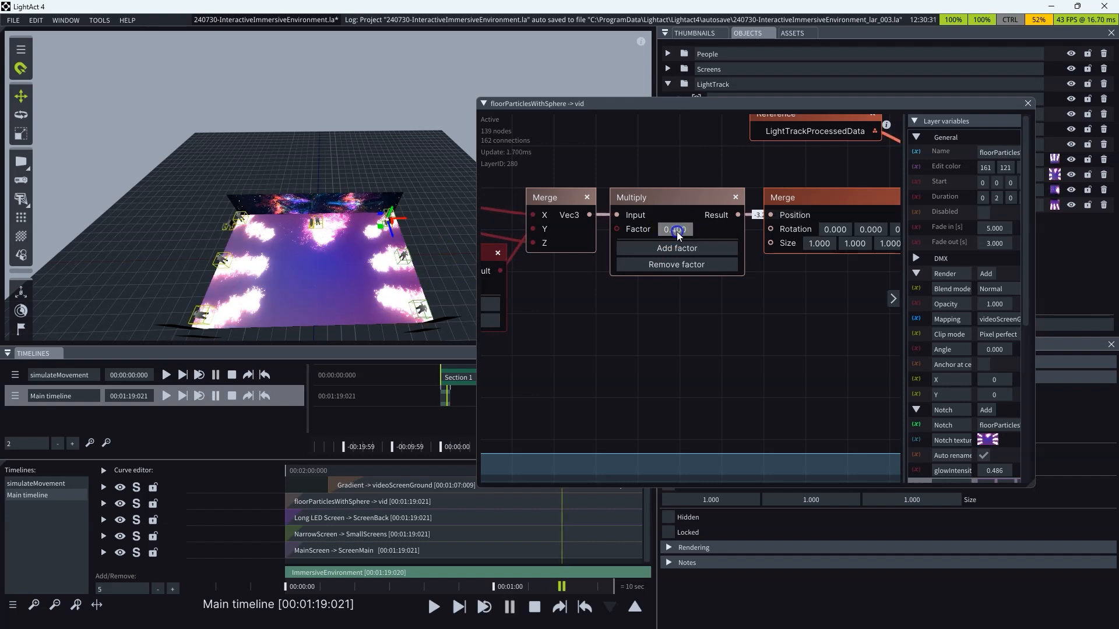
pyautogui.scroll(1, 677, 232)
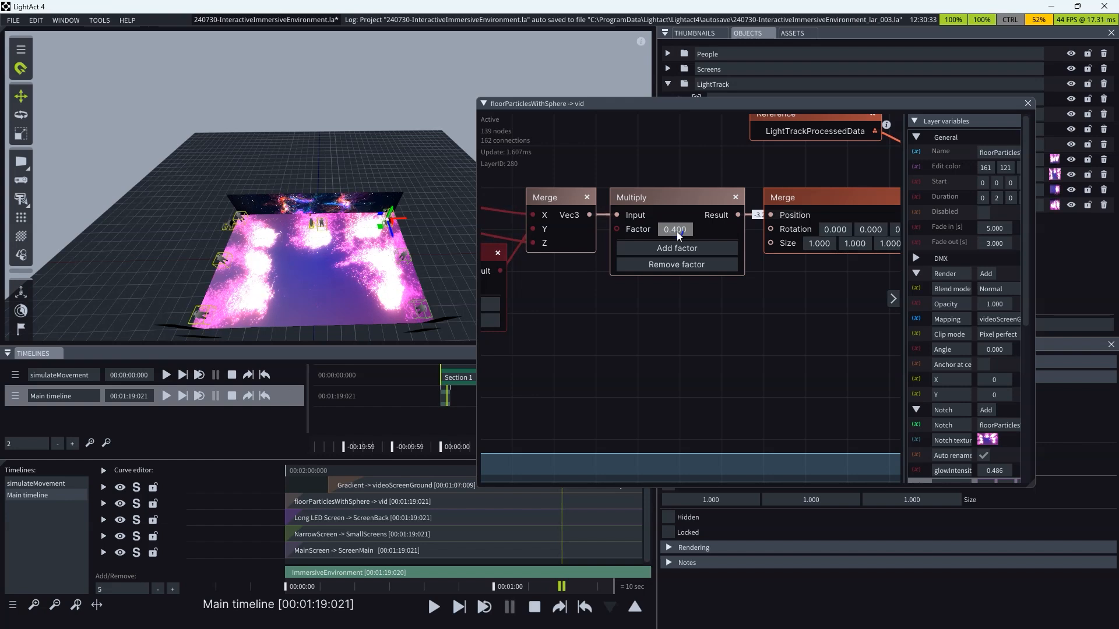
# - Set the Multiply node's Factor to 0.6 and compare the floor particles with the people standing on the floor
pyautogui.click(683, 231)
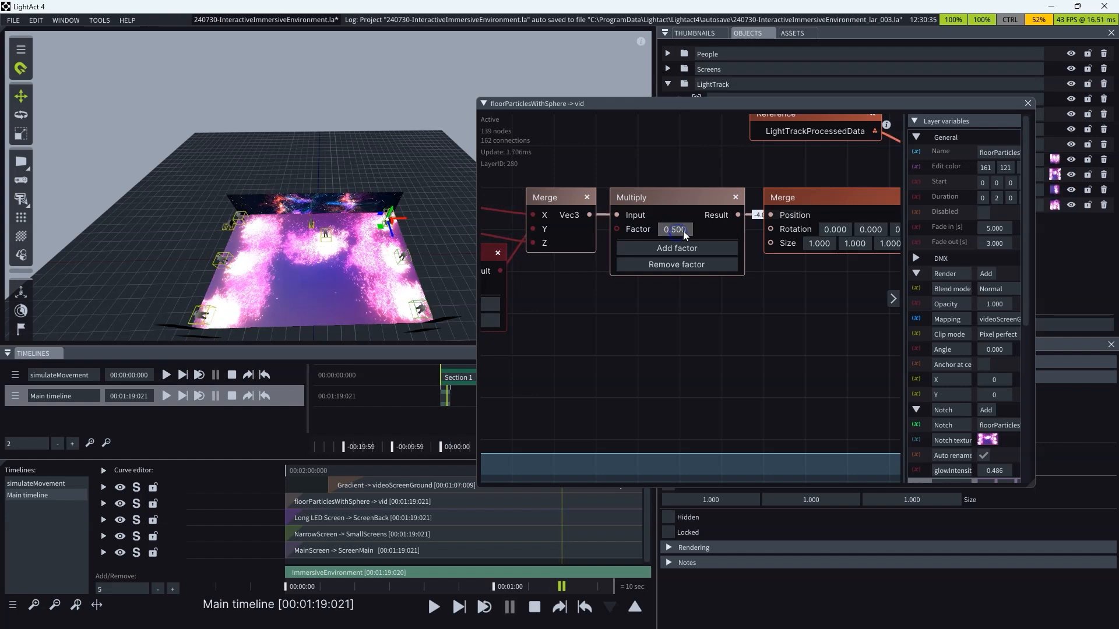
pyautogui.write('0.6')
pyautogui.press('Return')
pyautogui.click(242, 266)
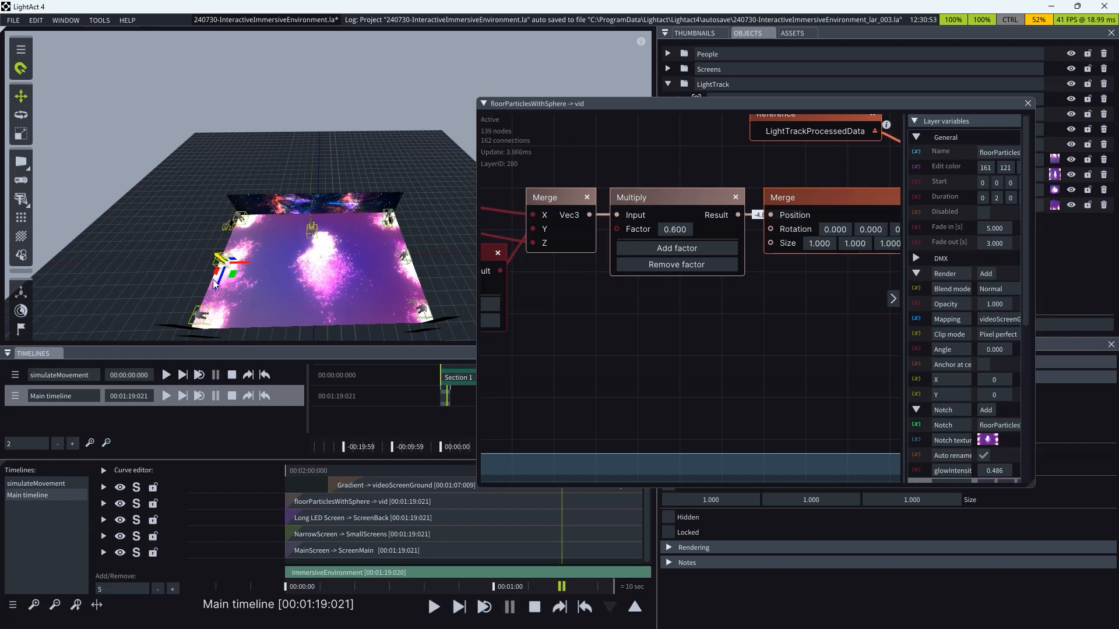
pyautogui.moveTo(387, 256); pyautogui.dragTo(274, 217, button='middle')
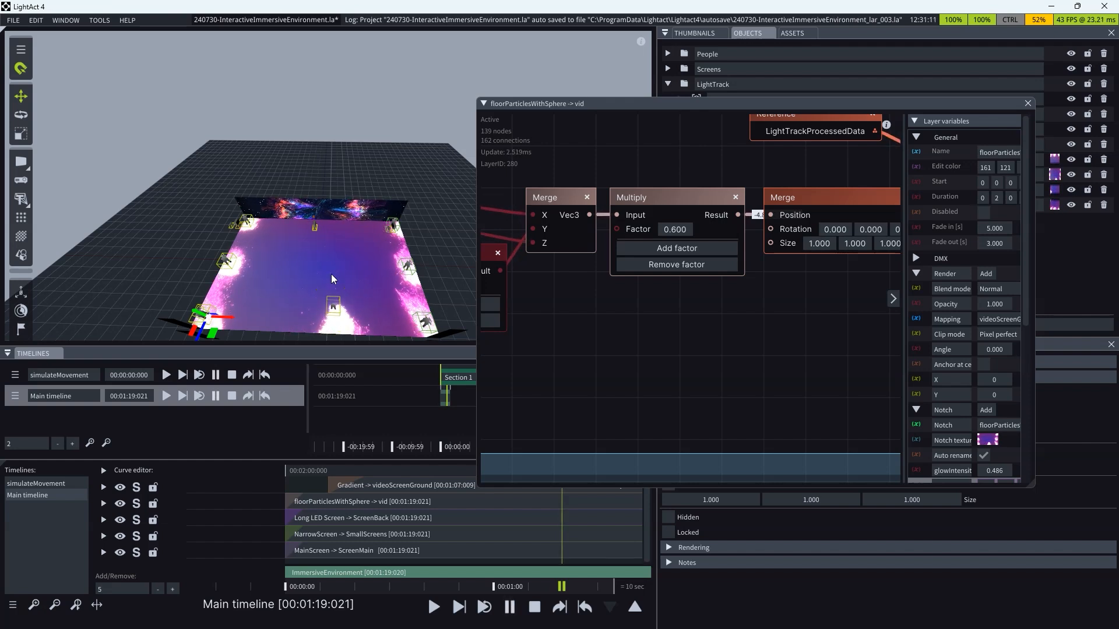
pyautogui.scroll(-3, 704, 261)
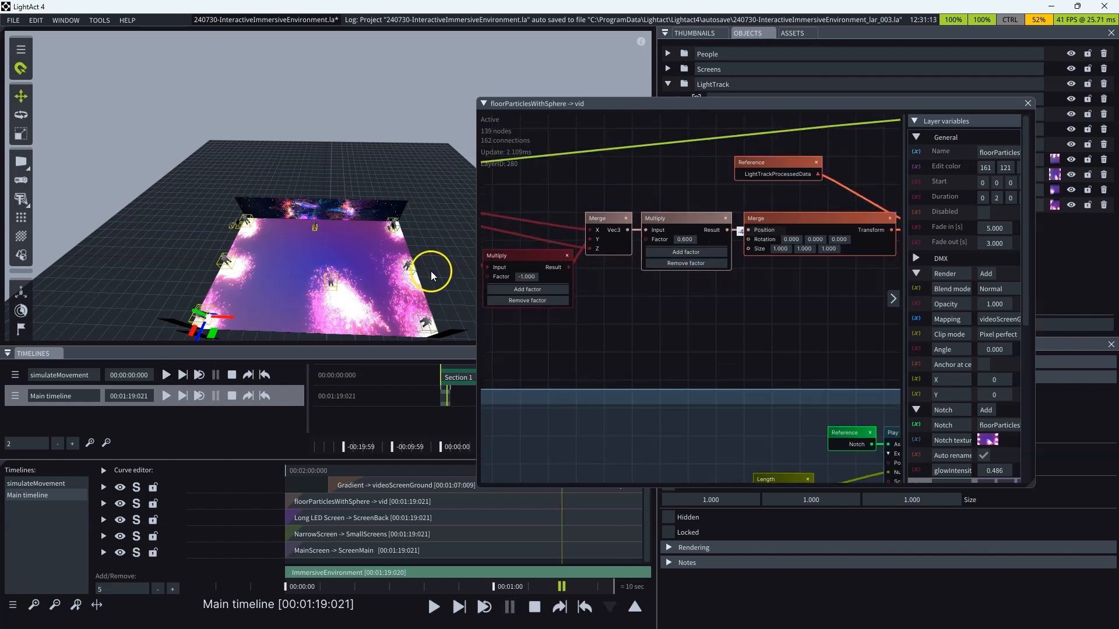
# - Open the simulatePeopleMovement layer of the simulateMovement timeline, examine its waveform generator nodes, and close it
pyautogui.click(47, 376)
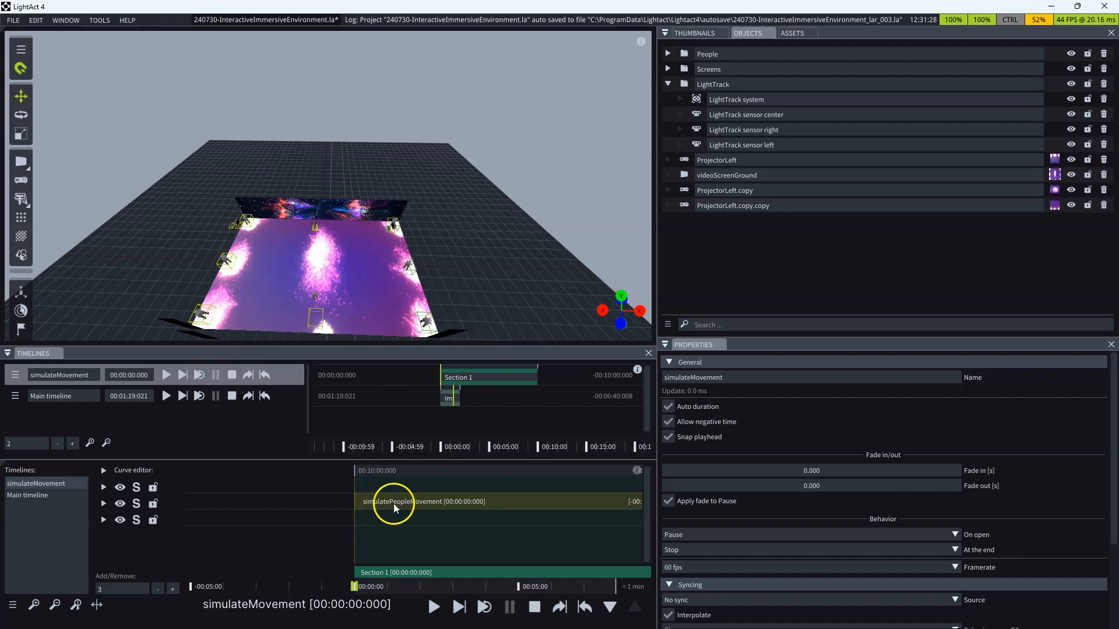
pyautogui.doubleClick(423, 501)
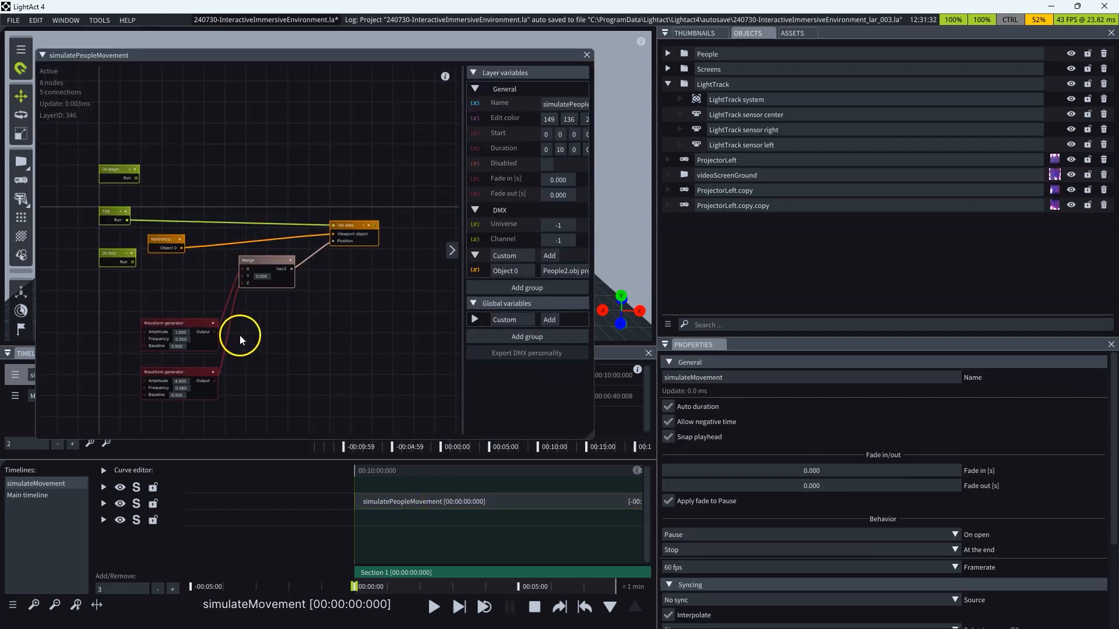
pyautogui.scroll(1, 239, 334)
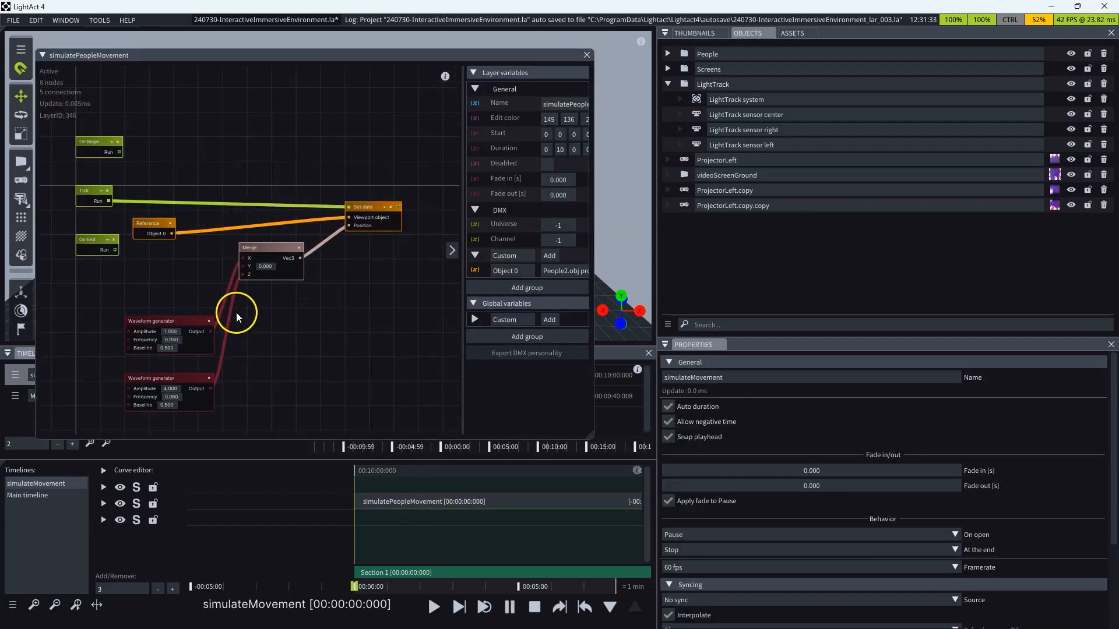
pyautogui.click(586, 55)
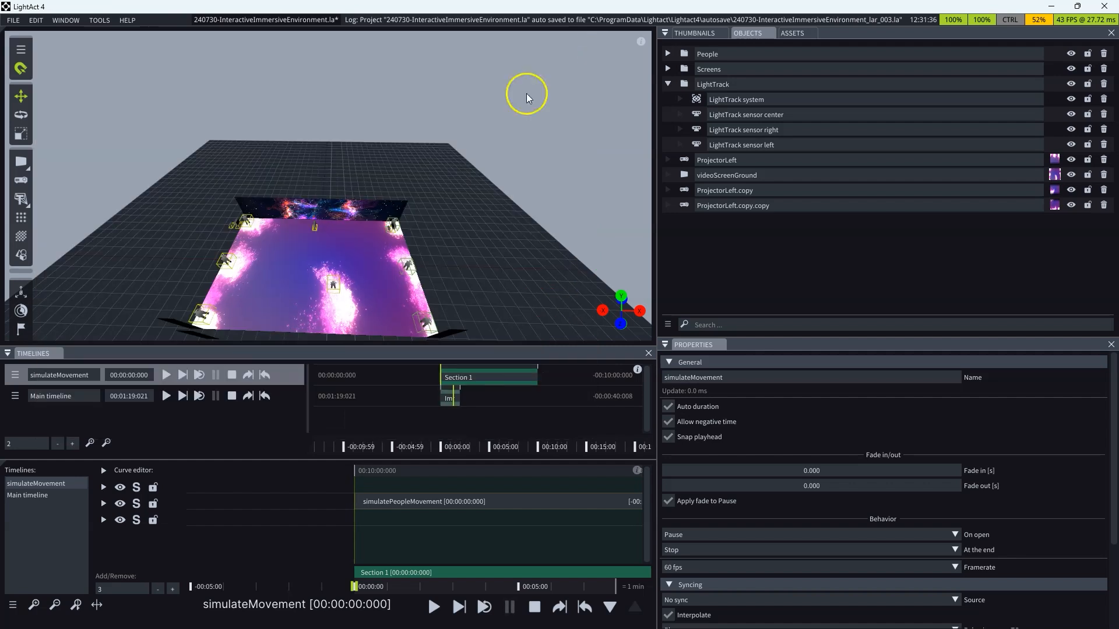
# - Return to the Main timeline and check the lightTrack-floorParticlesWithSphere project in Notch Builder before switching back to LightAct
pyautogui.click(130, 396)
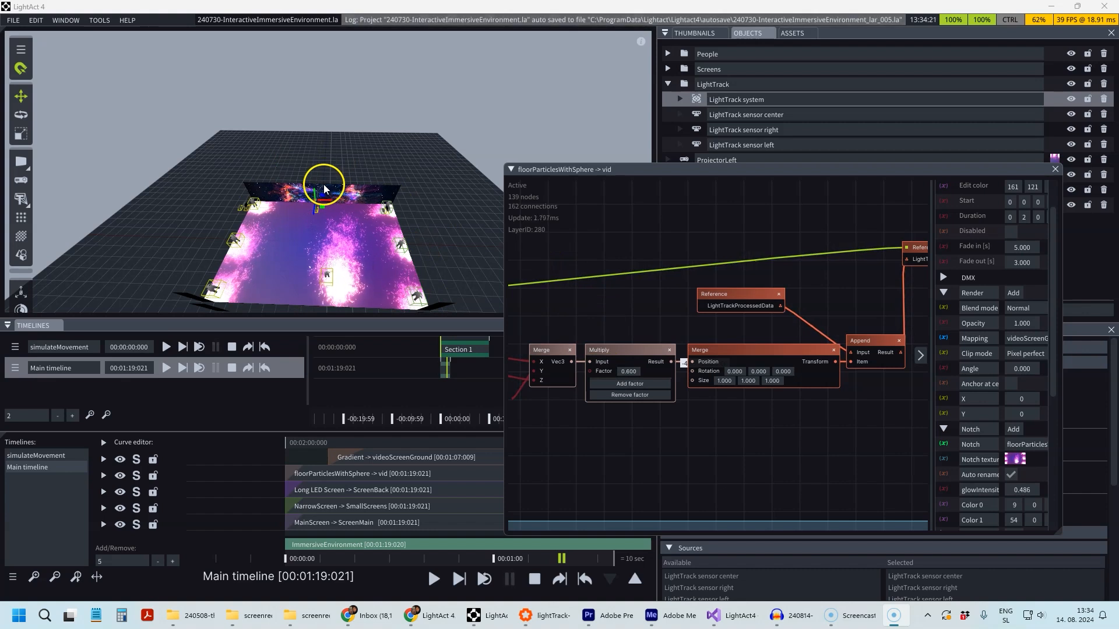
pyautogui.click(539, 613)
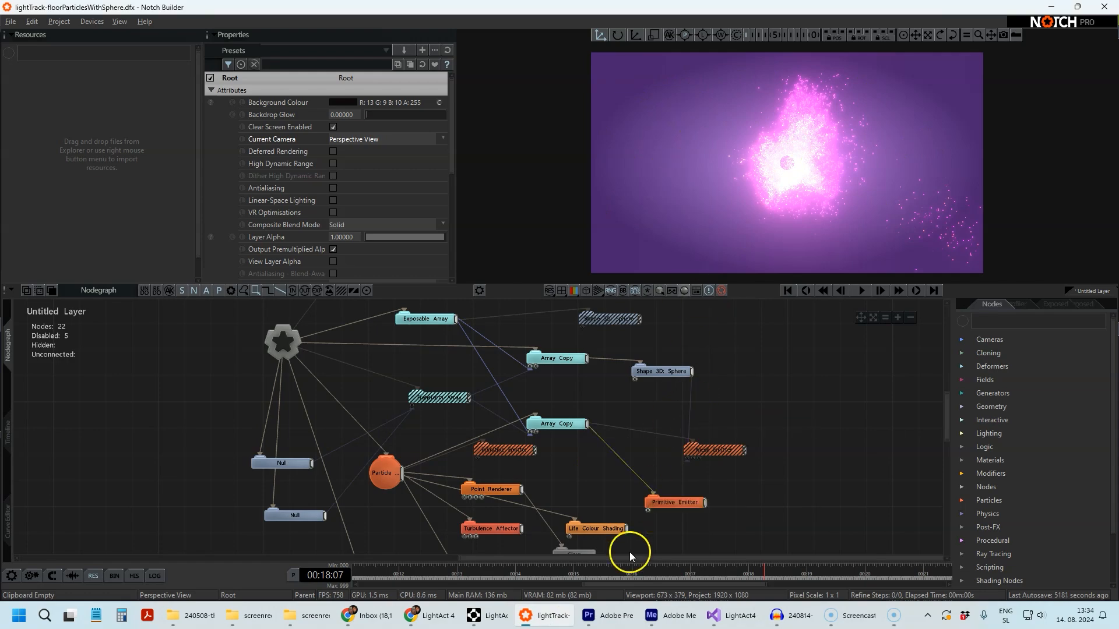
pyautogui.click(476, 618)
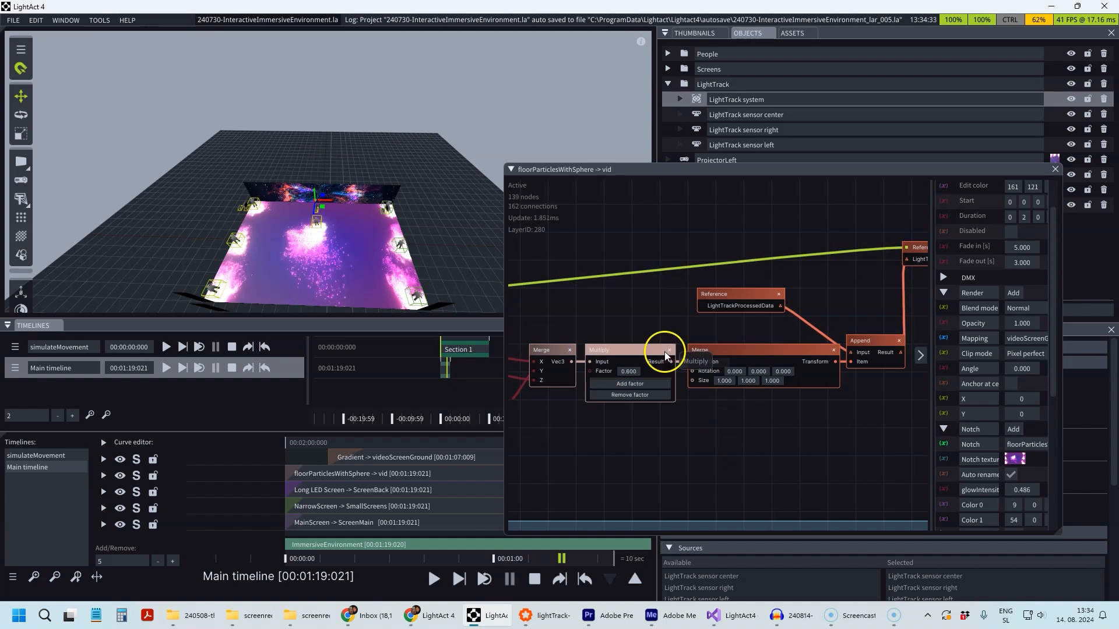
# - Branch a Vec3 Add node off the Multiply node's Result, wire its Result to the Merge node's Position, and place it below
pyautogui.moveTo(666, 362); pyautogui.dragTo(698, 418)
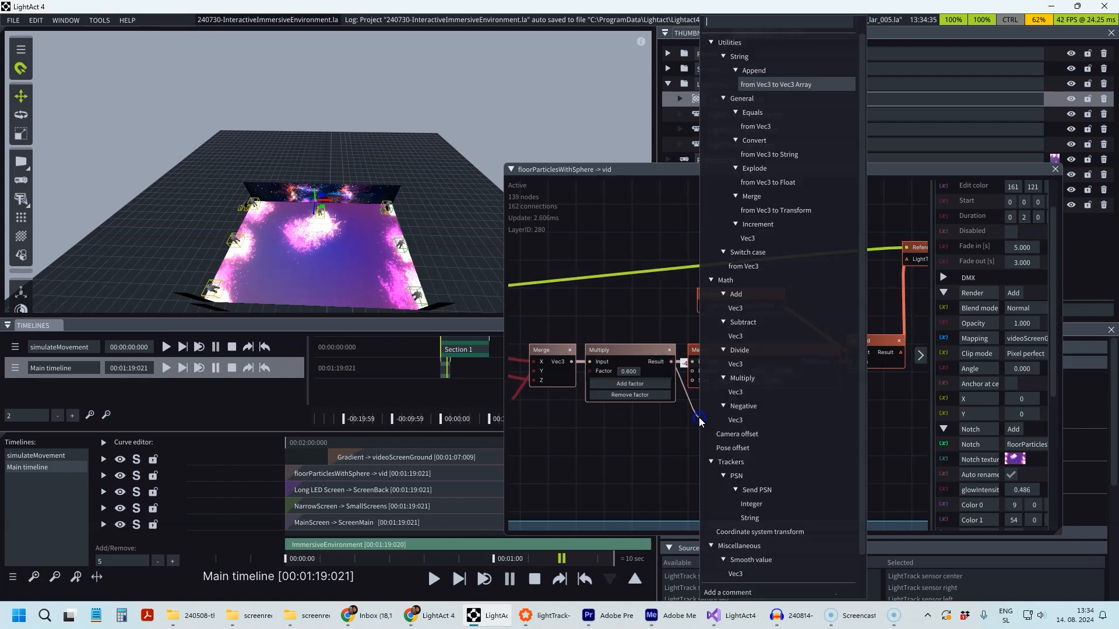
pyautogui.write('+')
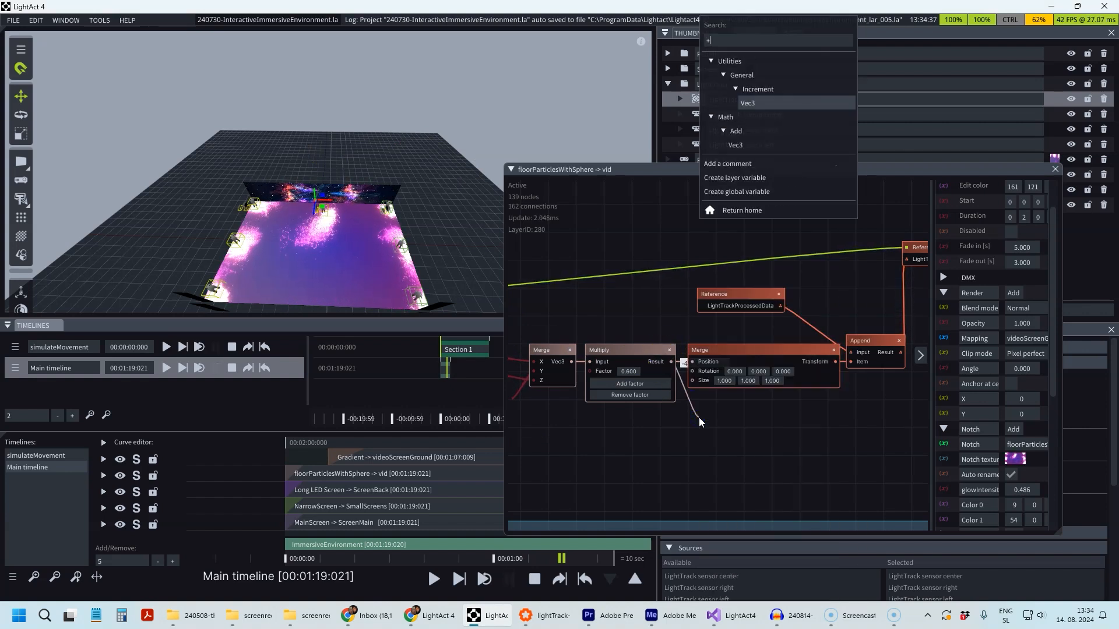
pyautogui.click(742, 145)
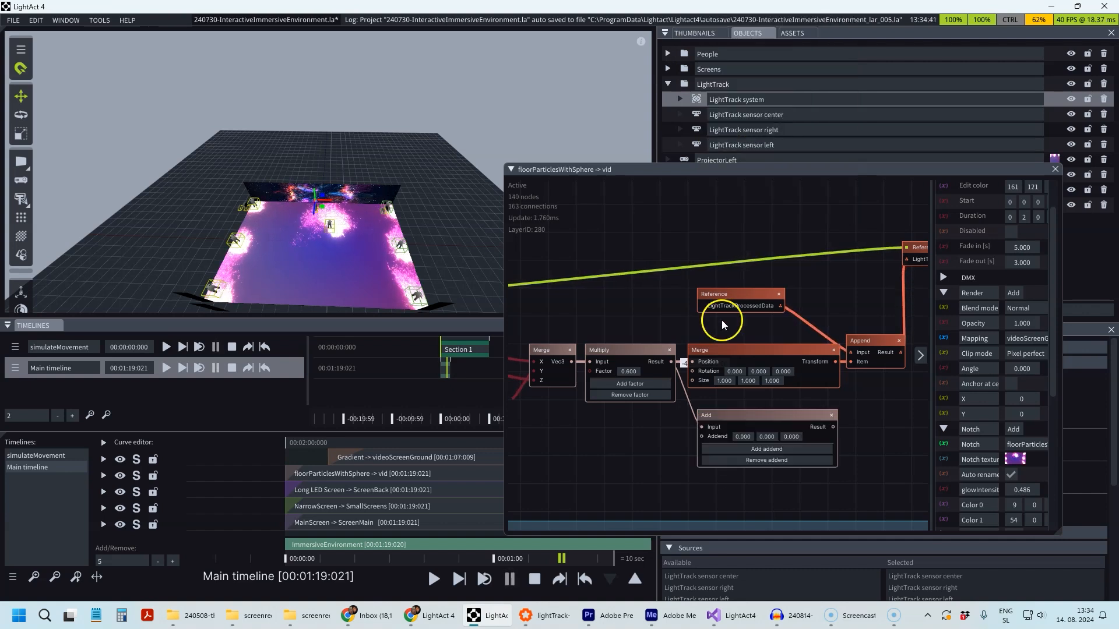
pyautogui.moveTo(833, 427); pyautogui.dragTo(702, 364)
pyautogui.moveTo(741, 420)
pyautogui.mouseDown()
pyautogui.moveTo(723, 420)
pyautogui.moveTo(732, 436)
pyautogui.moveTo(701, 437)
pyautogui.moveTo(758, 435)
pyautogui.moveTo(736, 436)
pyautogui.moveTo(748, 436)
pyautogui.mouseUp()
# - Enter 0, 0, 0 as the Add node's addend
pyautogui.click(722, 436)
pyautogui.doubleClick(716, 436)
pyautogui.write('0')
pyautogui.press('Tab')
pyautogui.write('0')
pyautogui.press('Tab')
pyautogui.write('0')
pyautogui.click(631, 454)
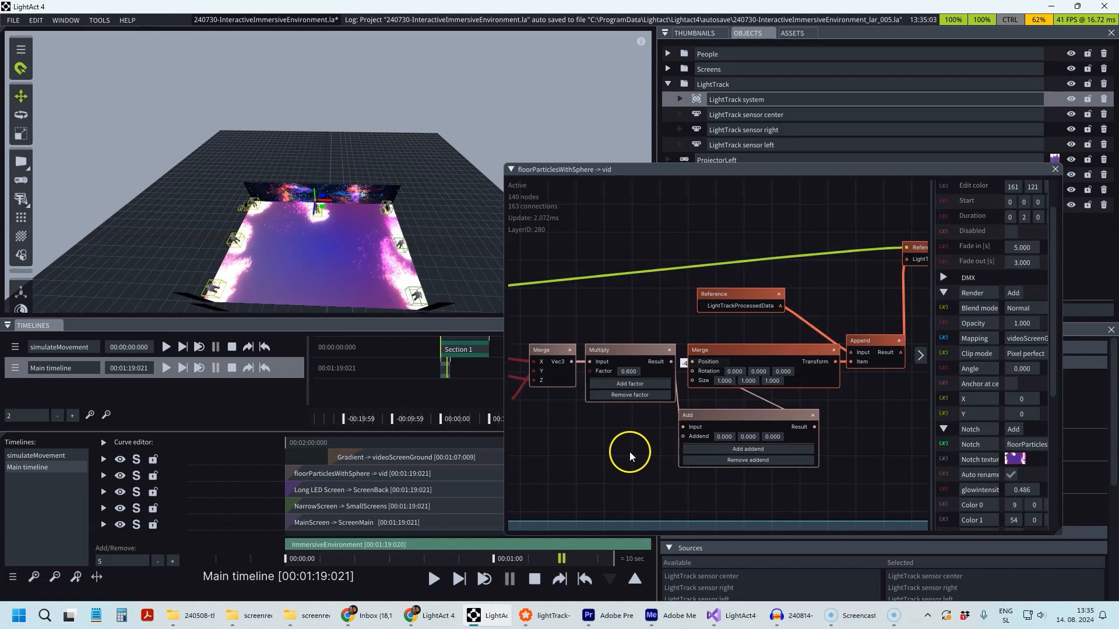
# - Select the Multiply node and the Add node in turn to examine how the positions are scaled and offset
pyautogui.click(612, 351)
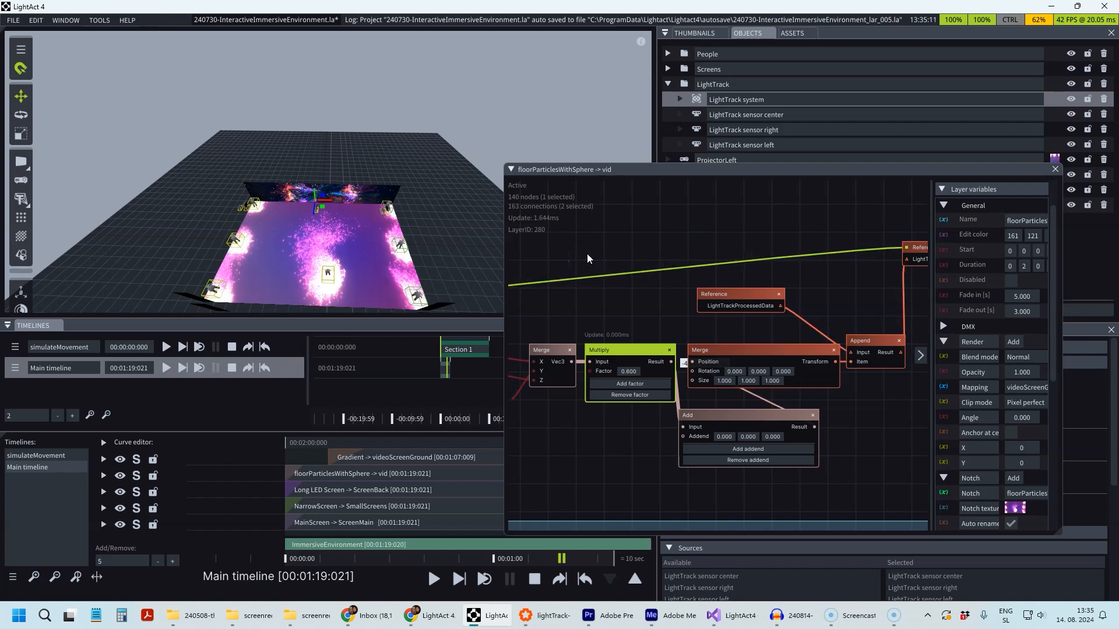
pyautogui.click(743, 414)
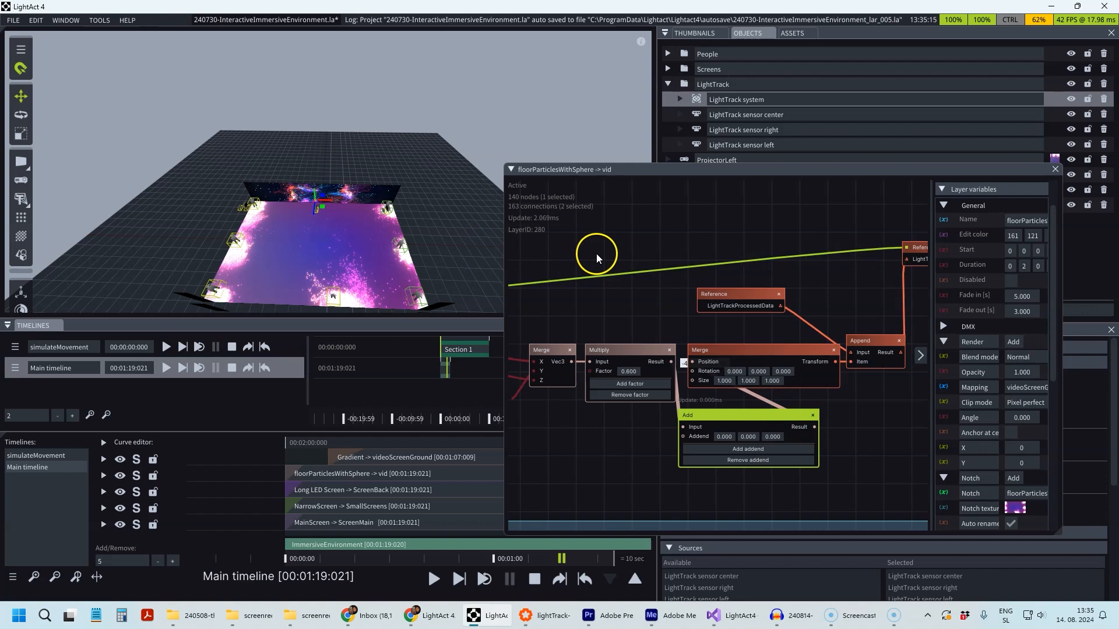
pyautogui.click(593, 281)
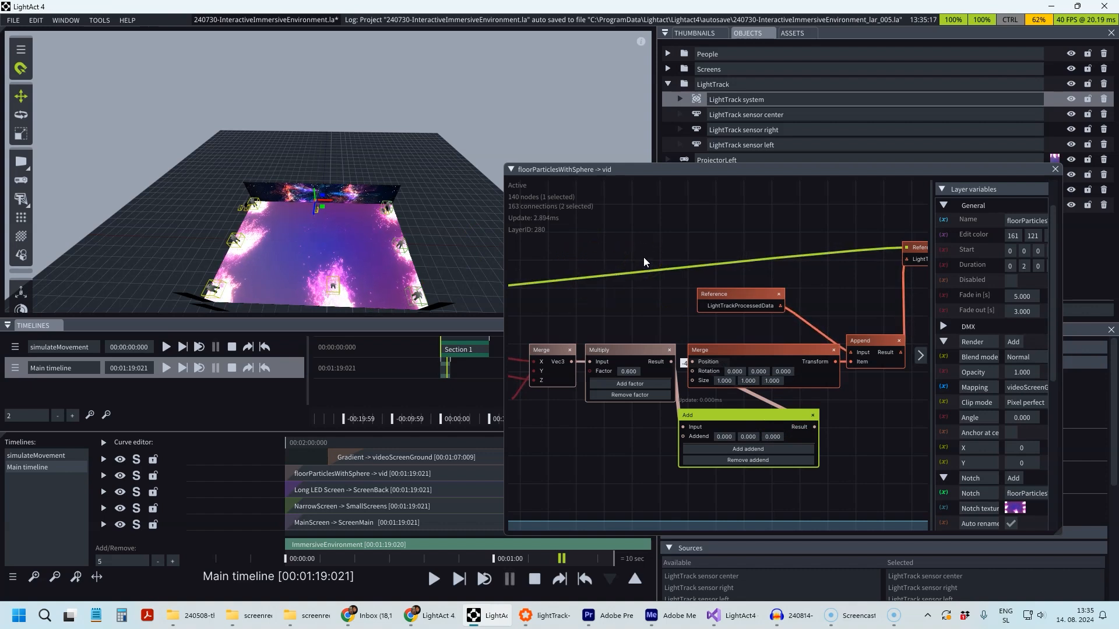
pyautogui.click(636, 274)
pyautogui.click(587, 306)
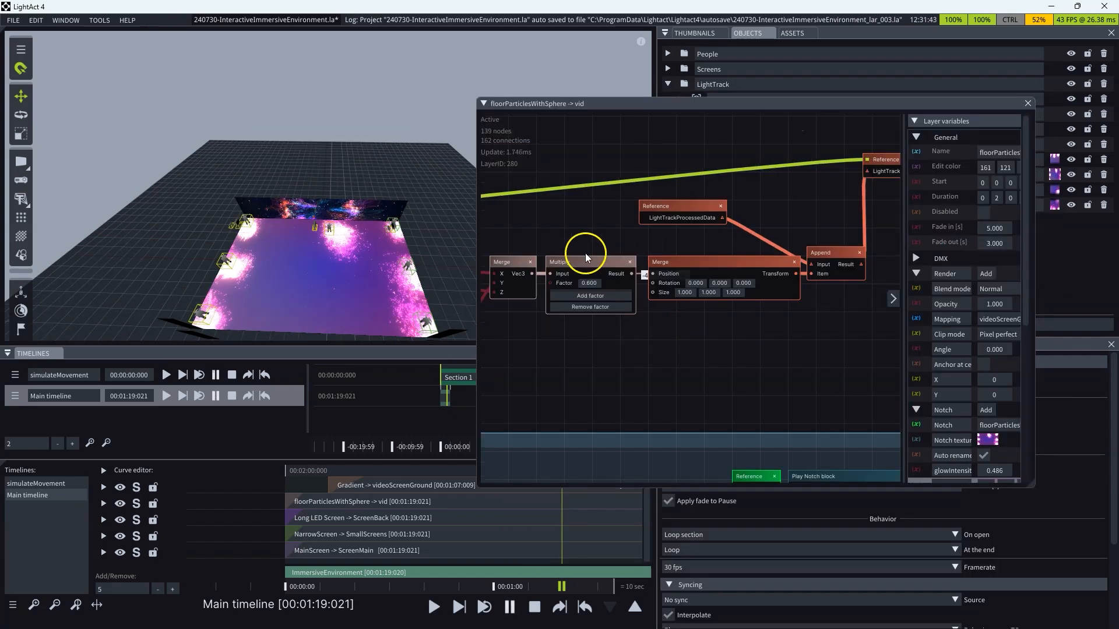
# - Trace Multiply to the LightTrackProcessedData reference, find its variable in the LightTrack group, and maximize the node graph window
pyautogui.click(575, 264)
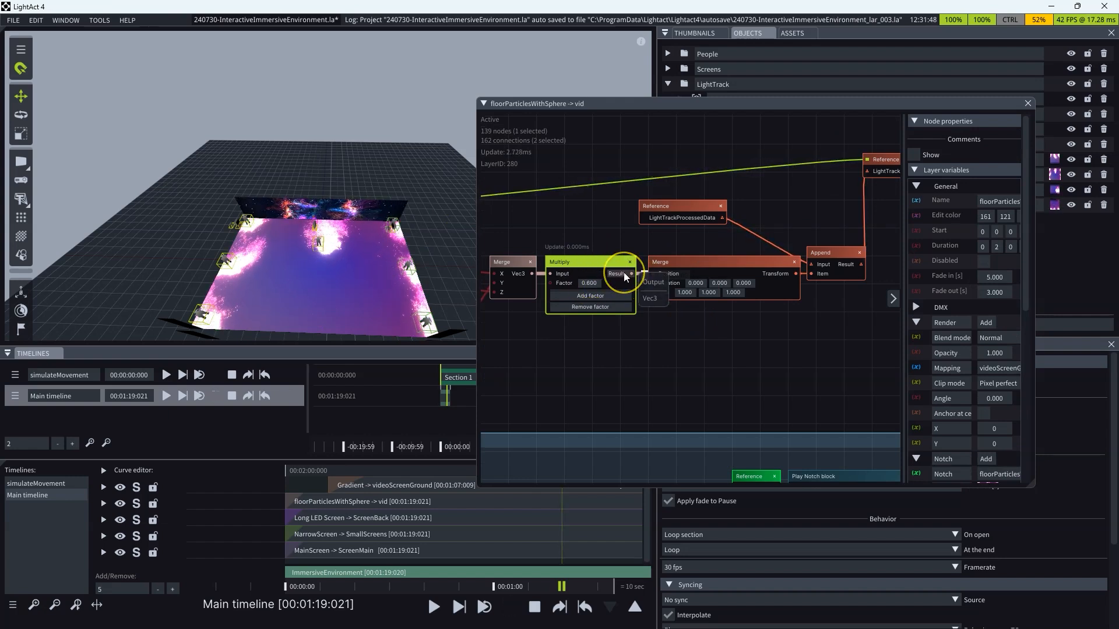
pyautogui.click(743, 307)
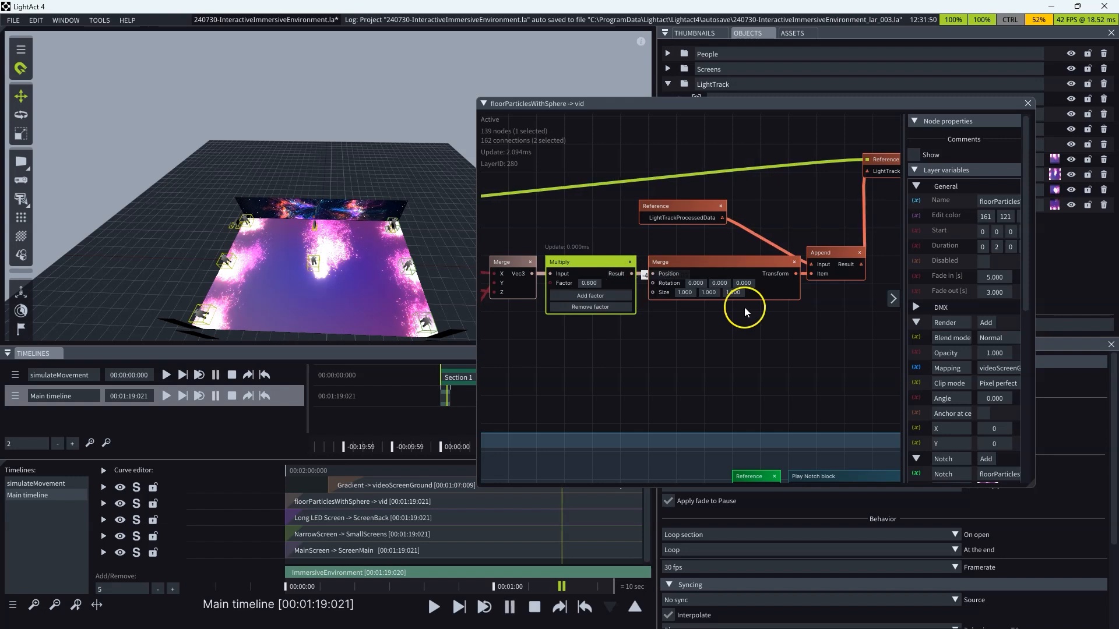
pyautogui.click(690, 267)
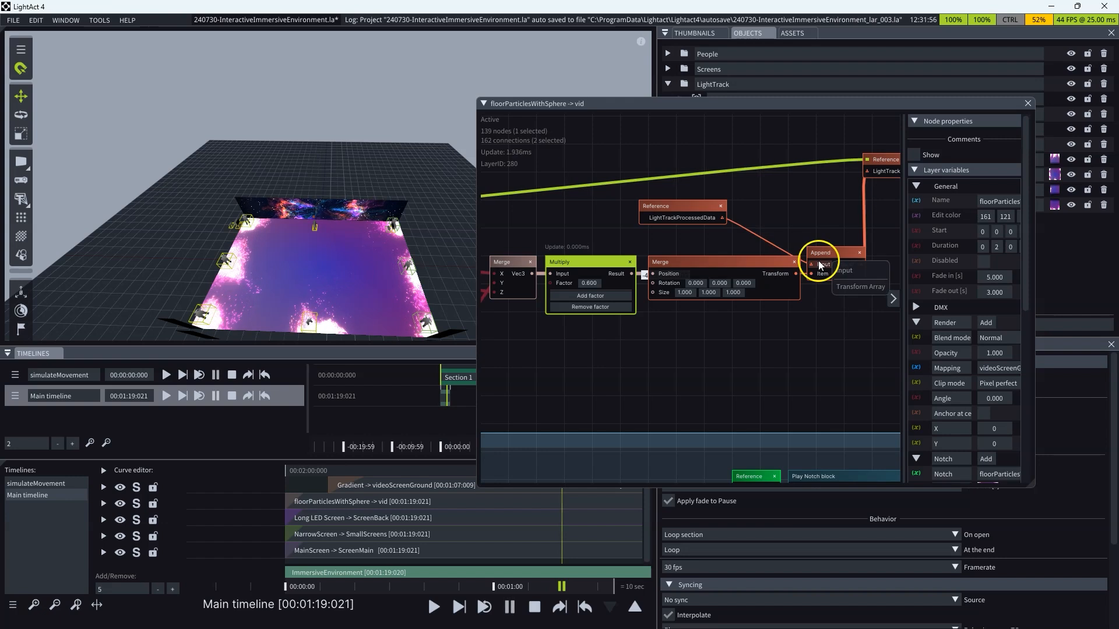
pyautogui.click(676, 211)
pyautogui.scroll(-5, 928, 392)
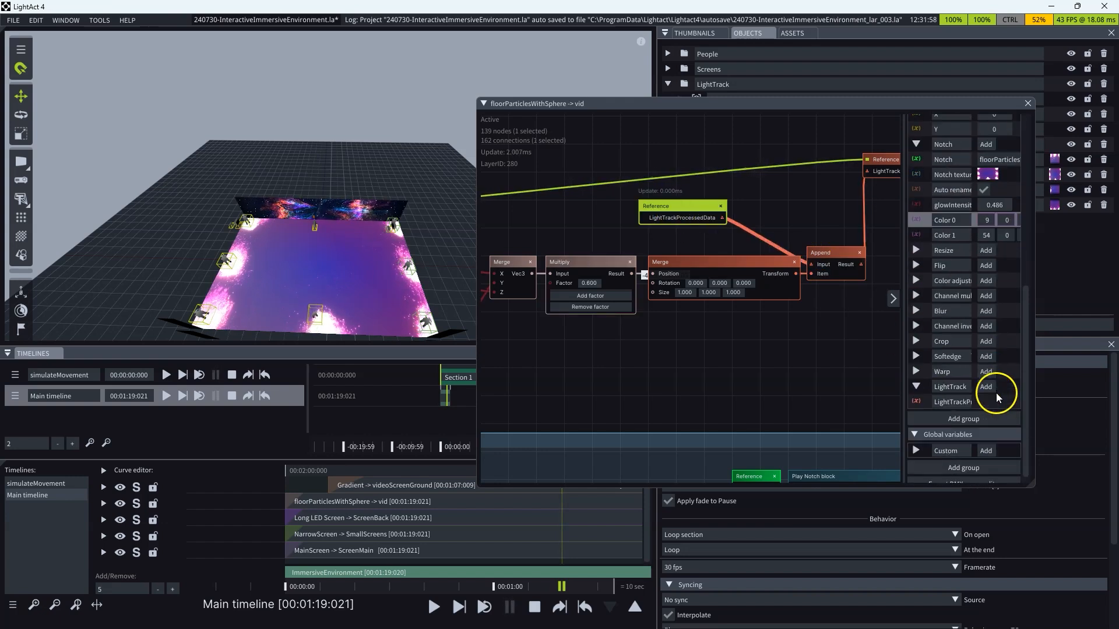
pyautogui.doubleClick(971, 103)
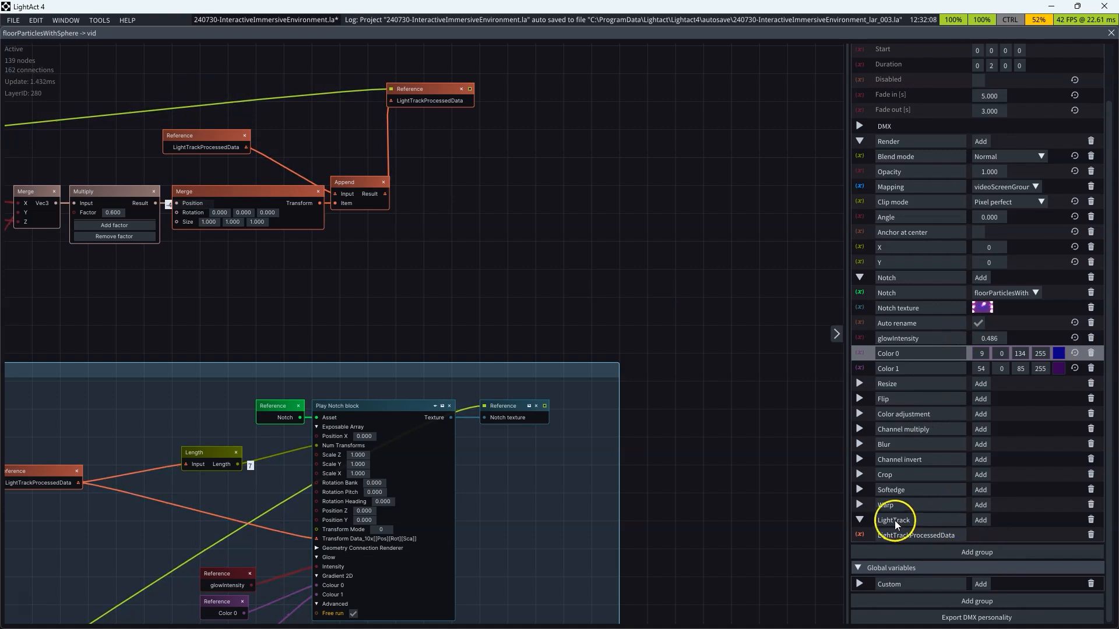
# - Review the variable types that can be added to the LightTrack variable group, then dismiss the list without adding one
pyautogui.scroll(1, 863, 520)
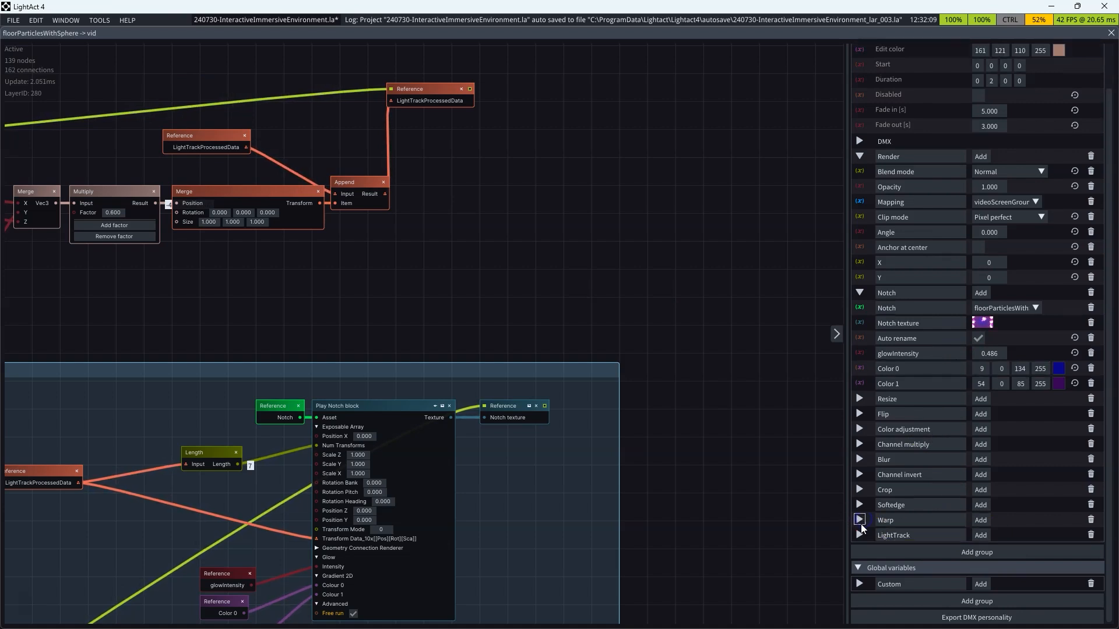
pyautogui.click(979, 535)
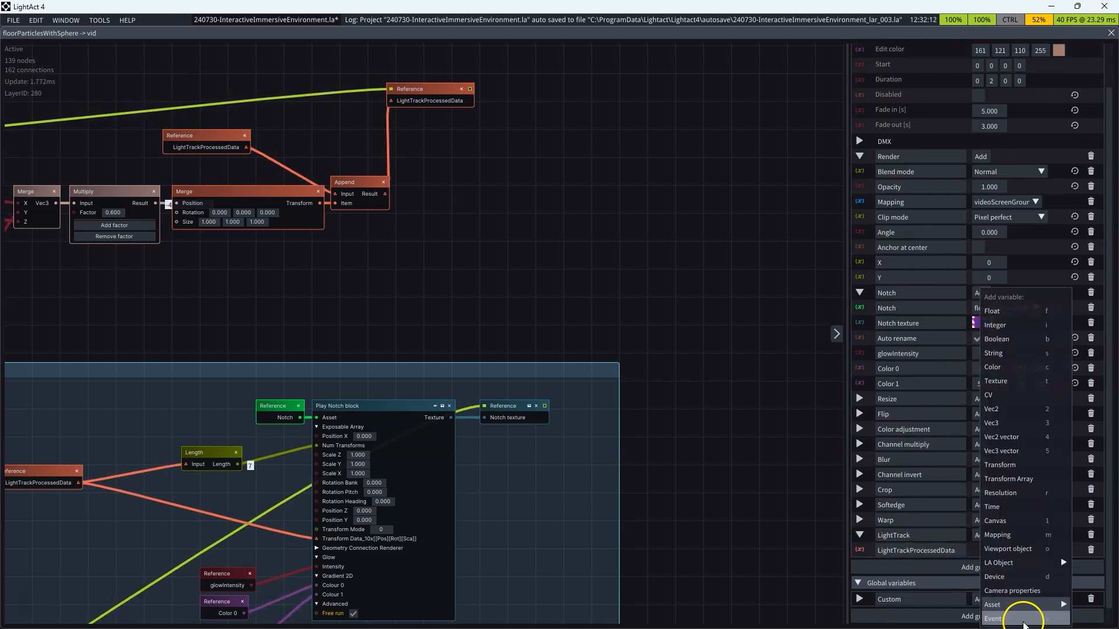
pyautogui.click(767, 476)
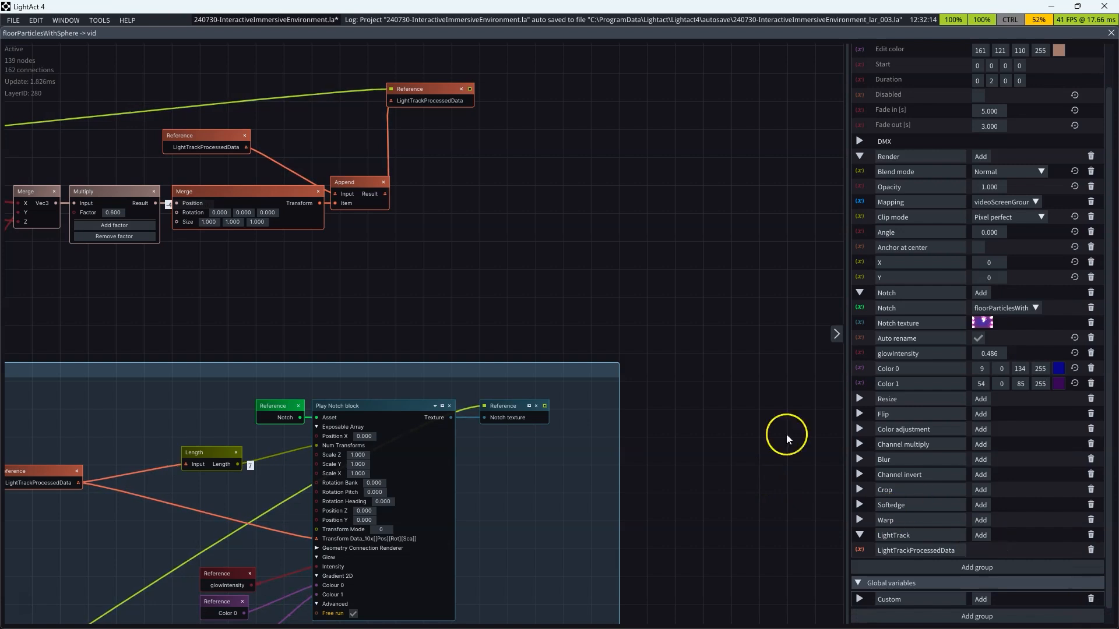
# - Trace how the Append node takes the LightTrackProcessedData reference and passes its result to the second LightTrackProcessedData reference
pyautogui.click(229, 135)
pyautogui.click(357, 185)
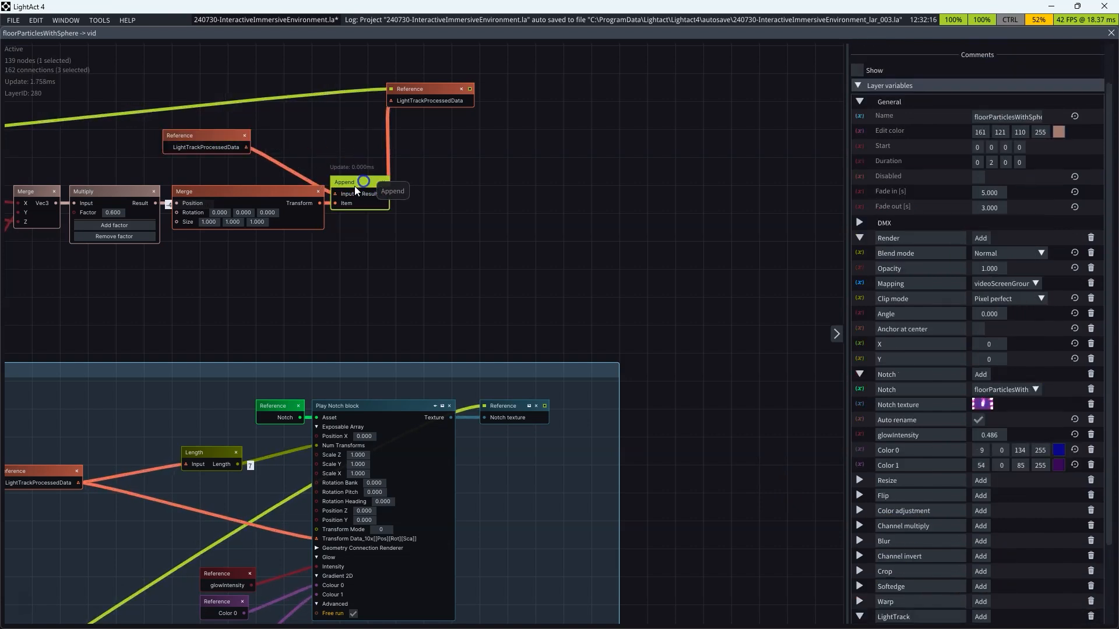
pyautogui.click(212, 136)
pyautogui.click(362, 182)
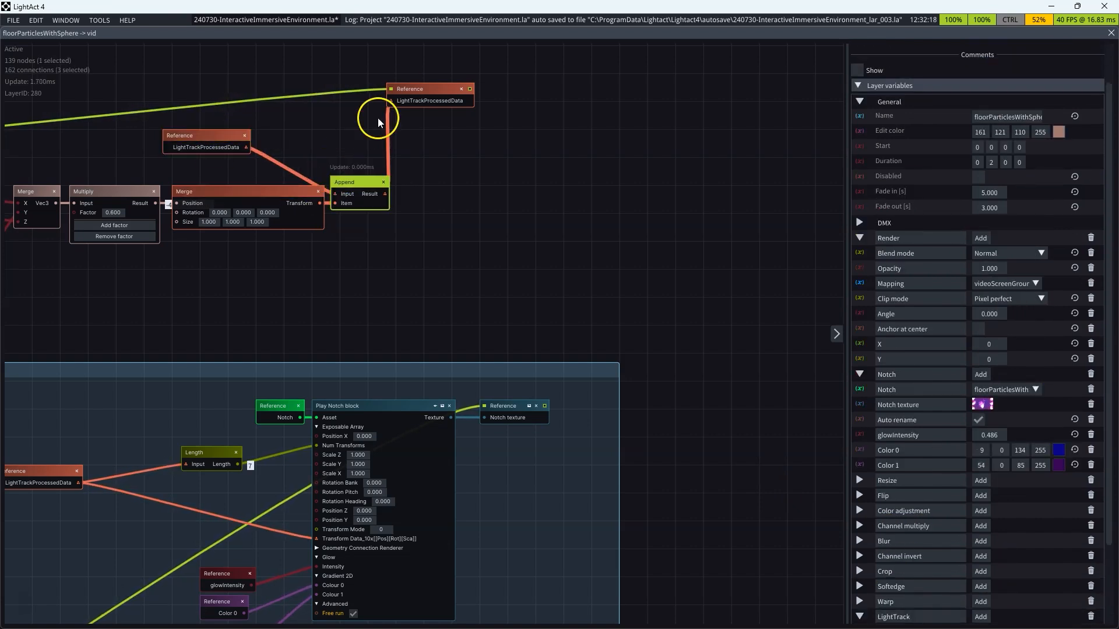
pyautogui.click(417, 89)
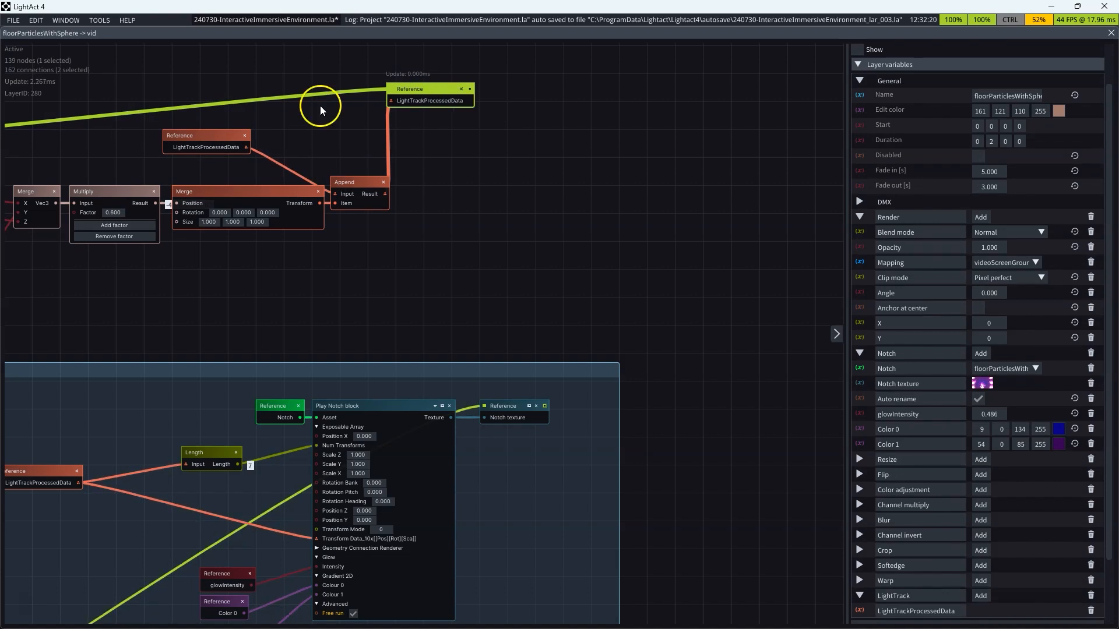
# - Follow the chain from Get LightTrack data through Foreach to the transform Merge node and the LightTrackProcessedData reference feeding Append
pyautogui.scroll(-3, 495, 153)
pyautogui.scroll(2, 207, 131)
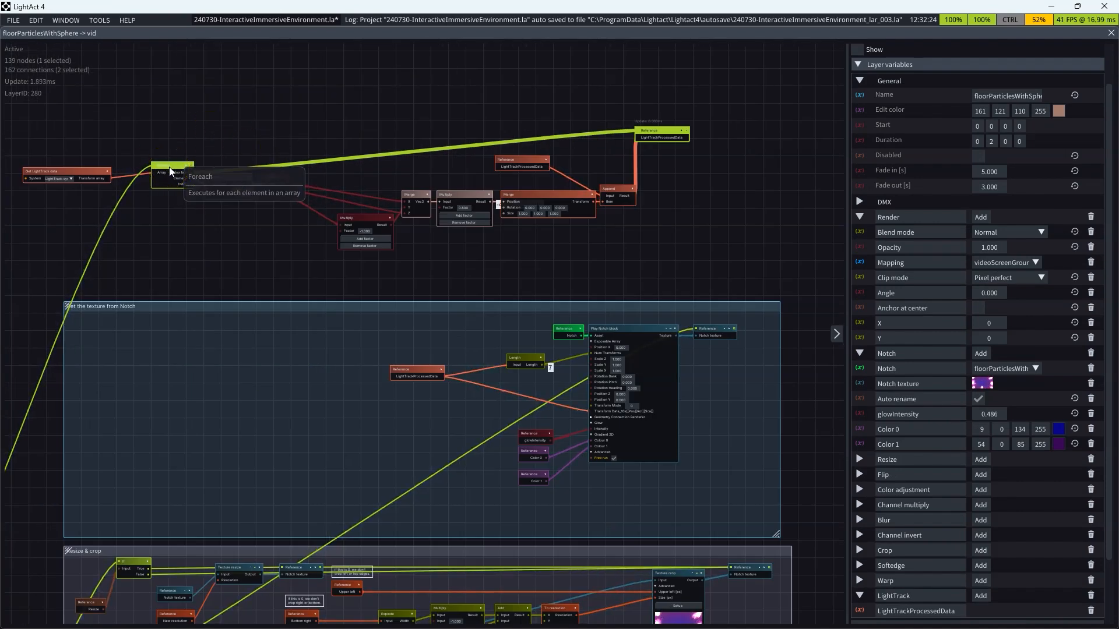
pyautogui.click(81, 172)
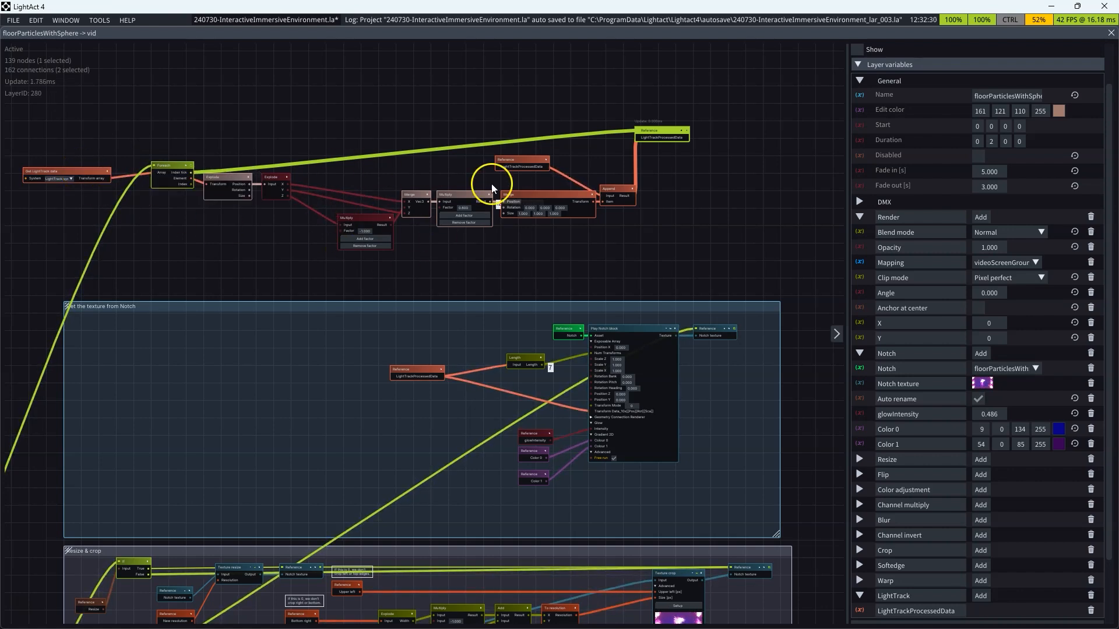
pyautogui.click(568, 190)
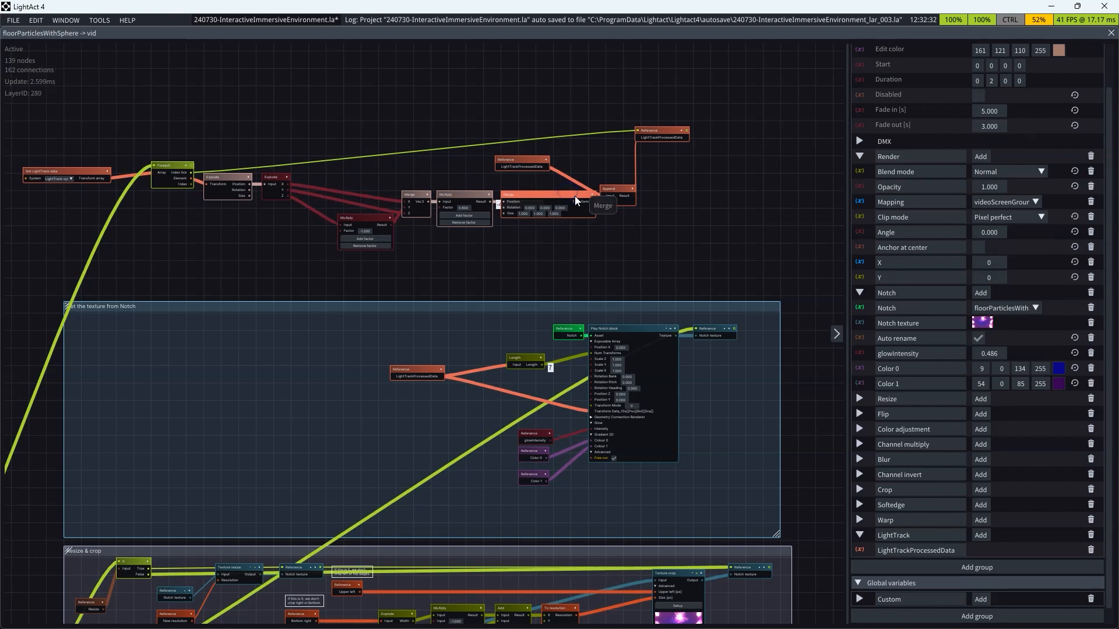
pyautogui.click(575, 193)
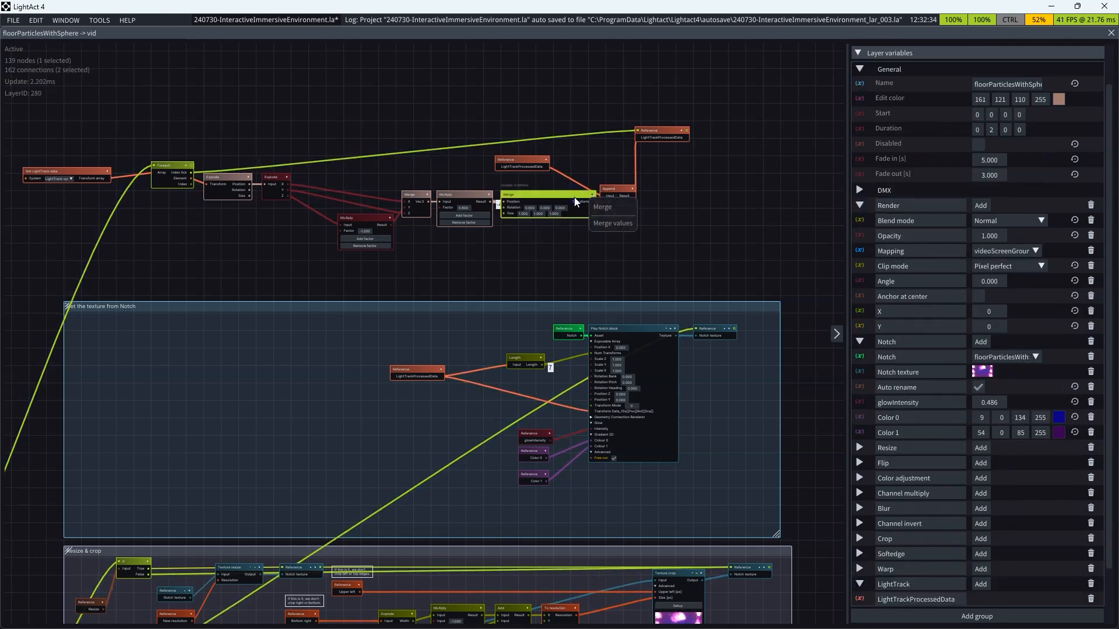
pyautogui.click(518, 166)
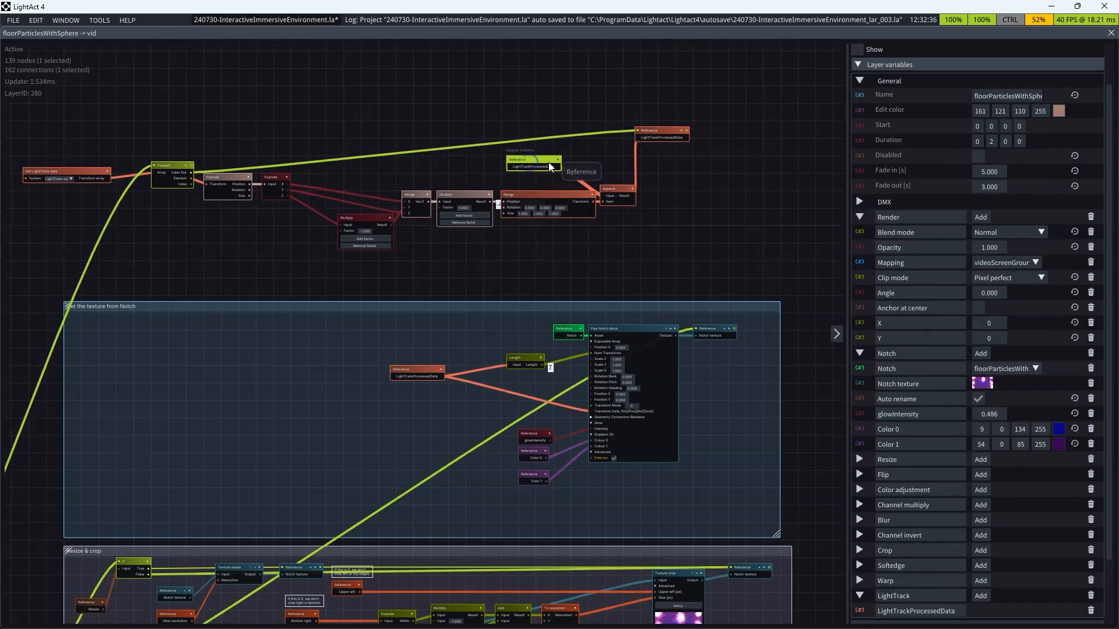
pyautogui.scroll(2, 518, 162)
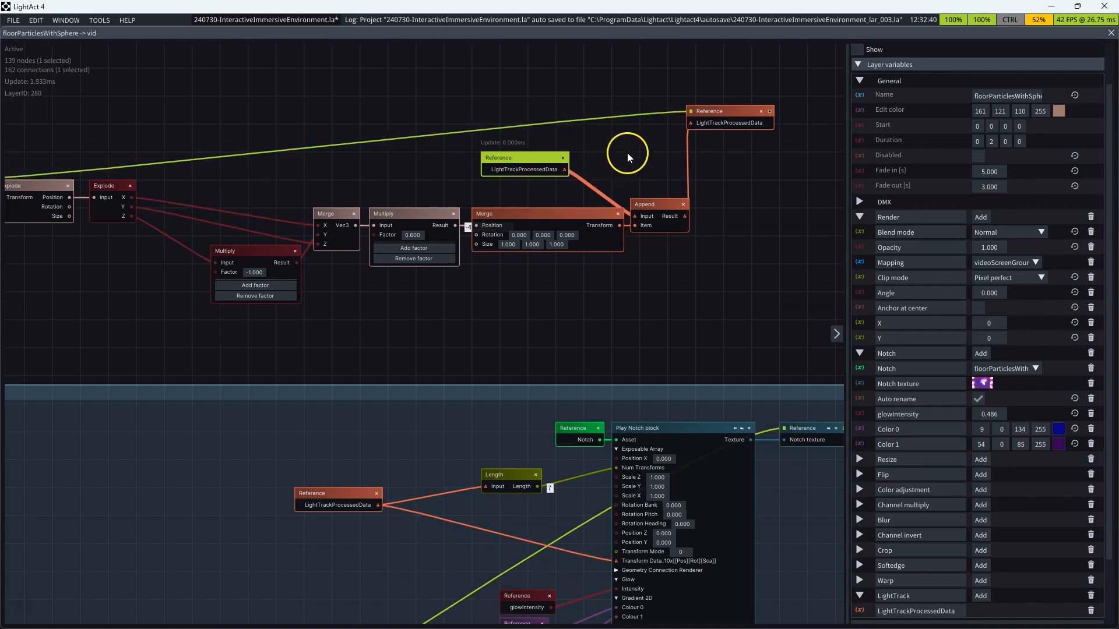
# - Locate the LightTrackProcessedData reference in the group that gets the texture from Notch, and select the group
pyautogui.scroll(-4, 660, 147)
pyautogui.scroll(3, 628, 236)
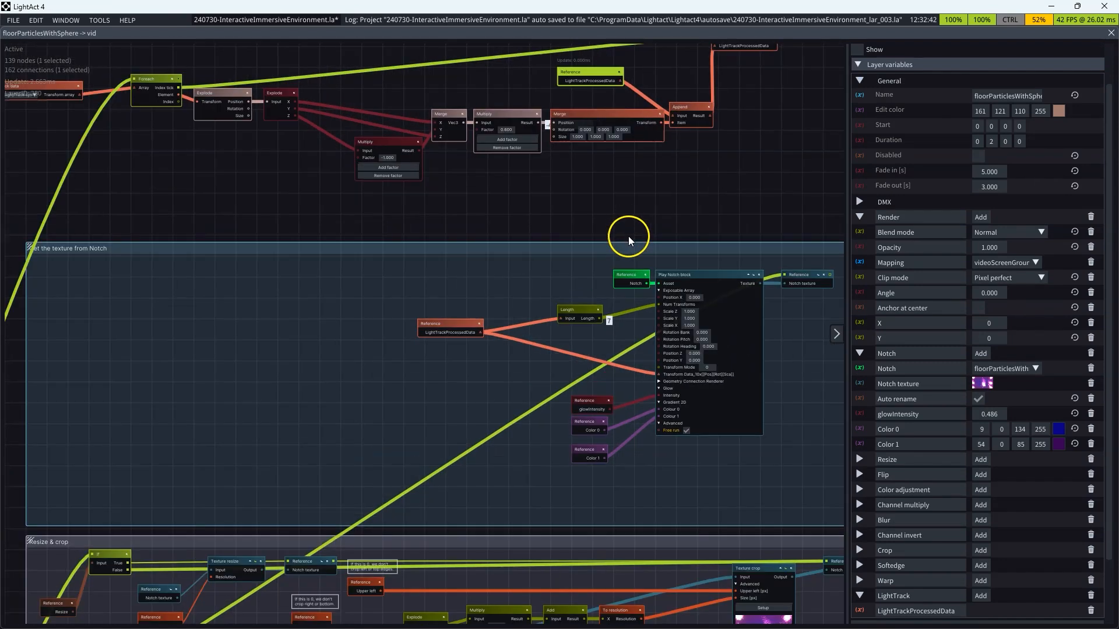
pyautogui.scroll(2, 777, 395)
pyautogui.click(292, 289)
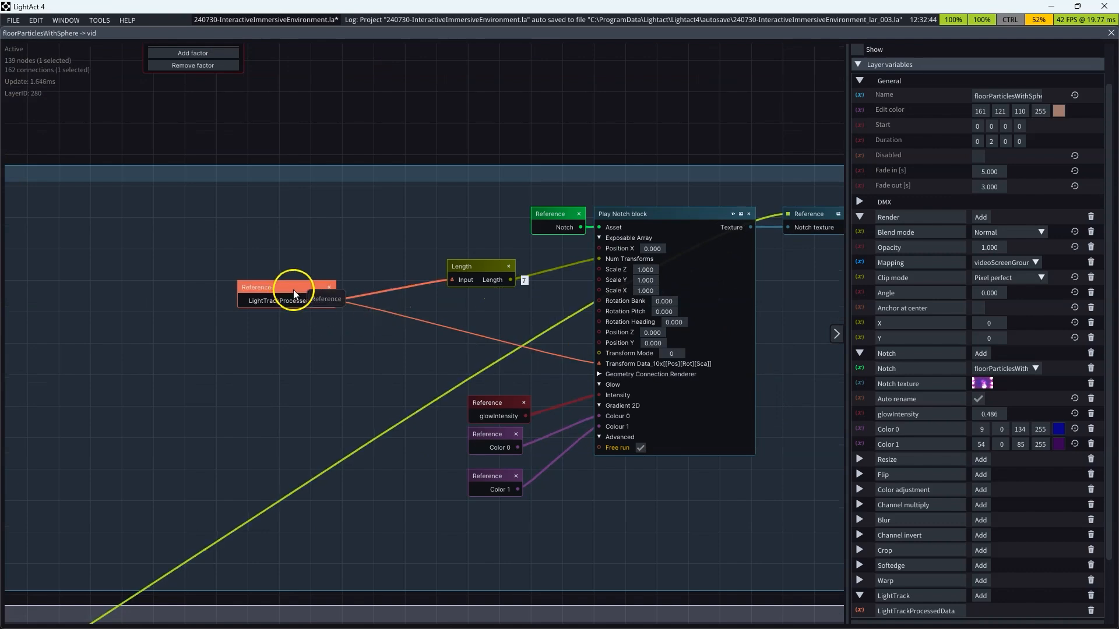
pyautogui.scroll(-4, 509, 264)
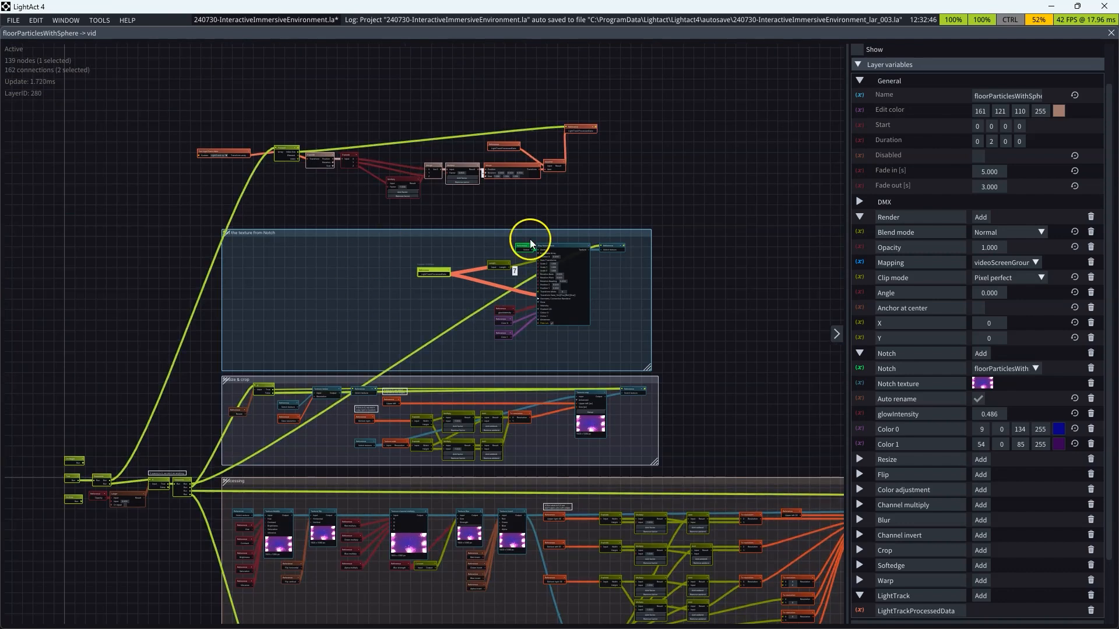
pyautogui.click(381, 231)
# - Examine how LightTrackProcessedData feeds the Play Notch block's Transform Data directly and its Num Transforms through the Length node
pyautogui.scroll(3, 606, 238)
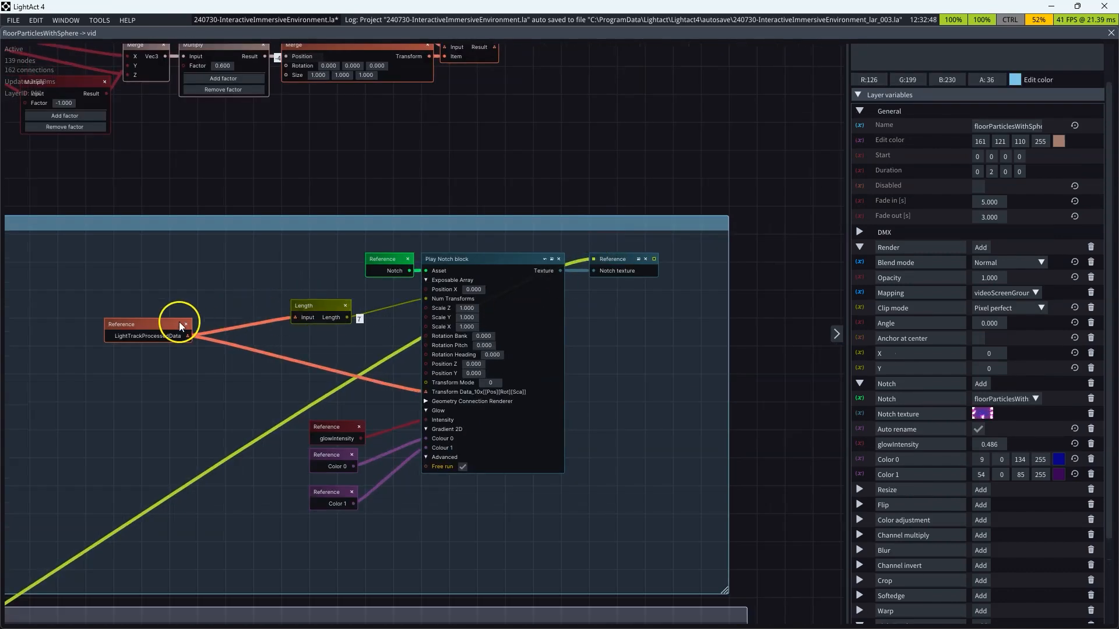
pyautogui.click(153, 324)
pyautogui.scroll(2, 373, 375)
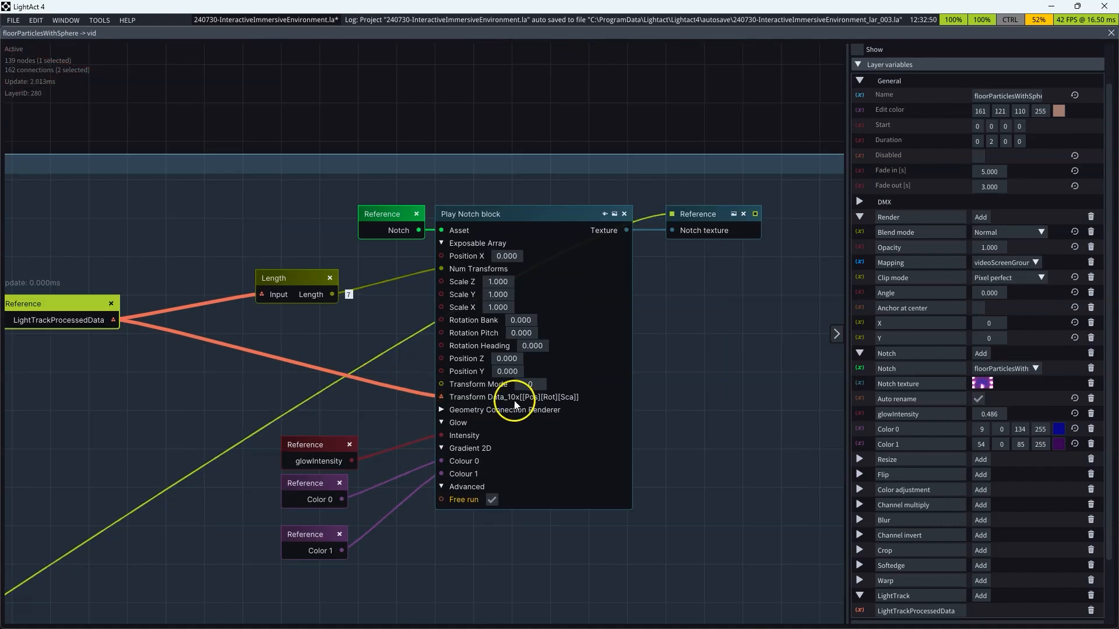
pyautogui.click(506, 211)
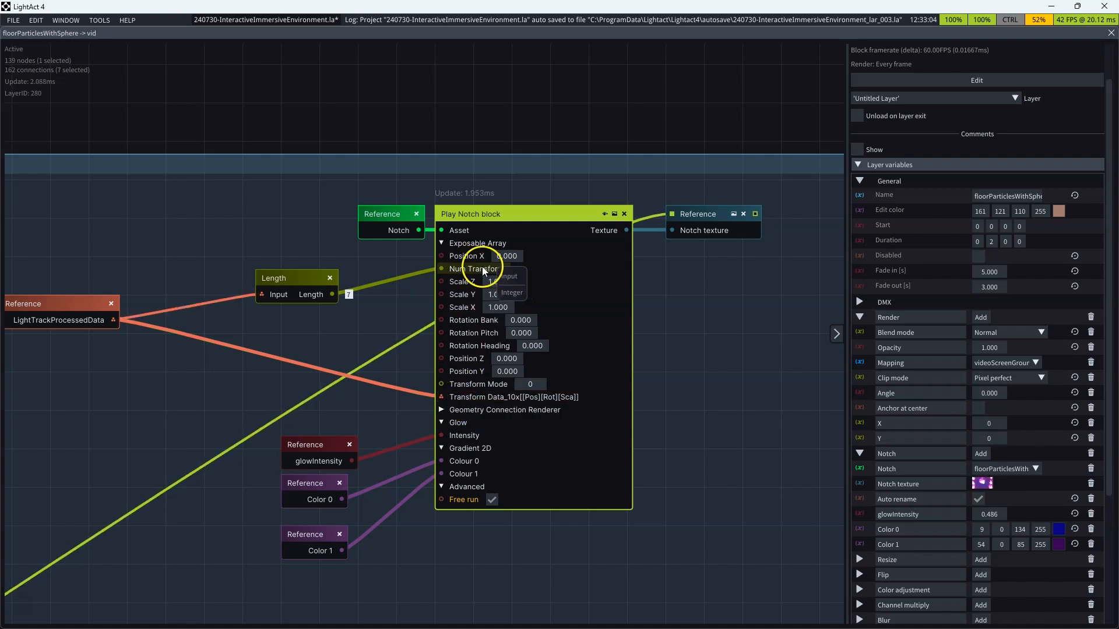
pyautogui.click(295, 279)
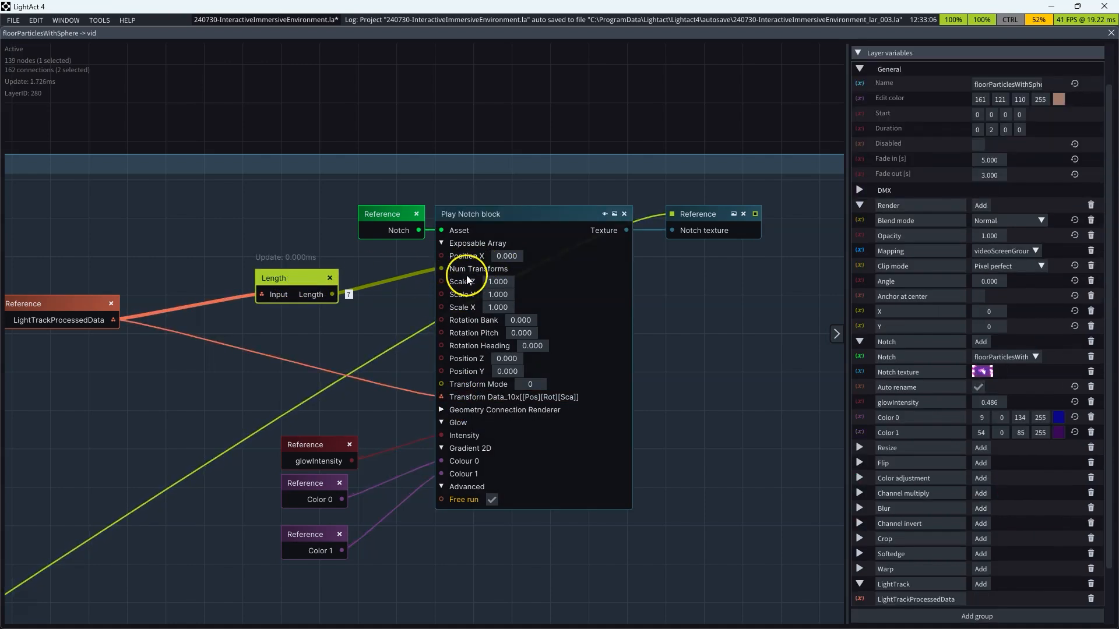
pyautogui.click(304, 243)
pyautogui.click(297, 275)
pyautogui.click(300, 248)
# - Survey the rest of the layer graph, including Resize & crop, Processing and Rename layer, and return to the Play Notch block
pyautogui.scroll(-5, 493, 261)
pyautogui.scroll(2, 483, 301)
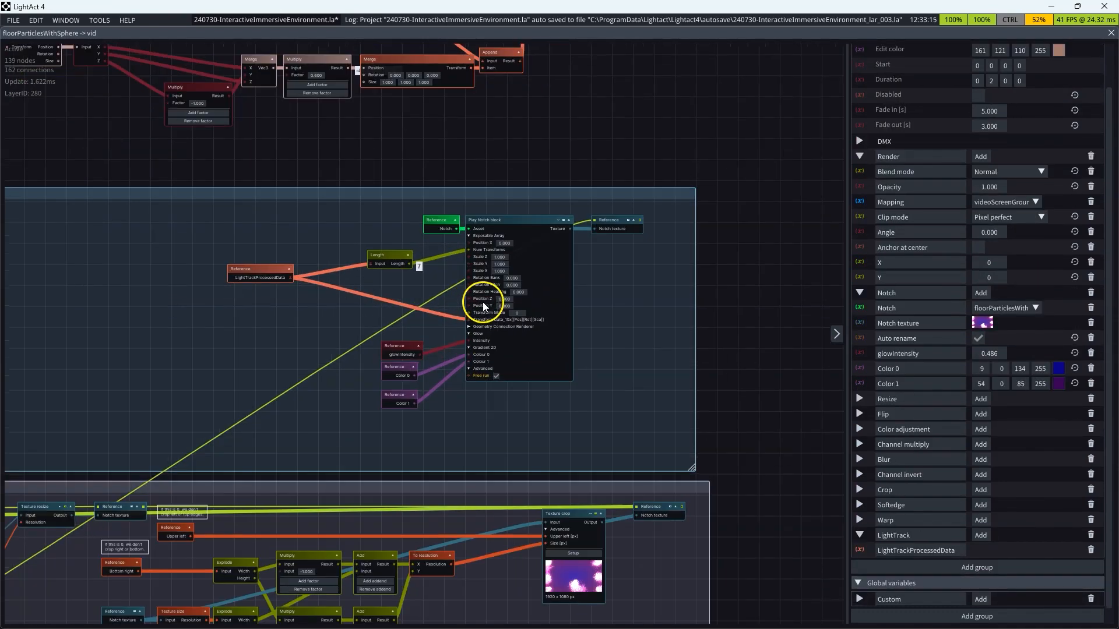
pyautogui.scroll(-5, 482, 320)
pyautogui.scroll(-5, 408, 490)
pyautogui.scroll(8, 380, 500)
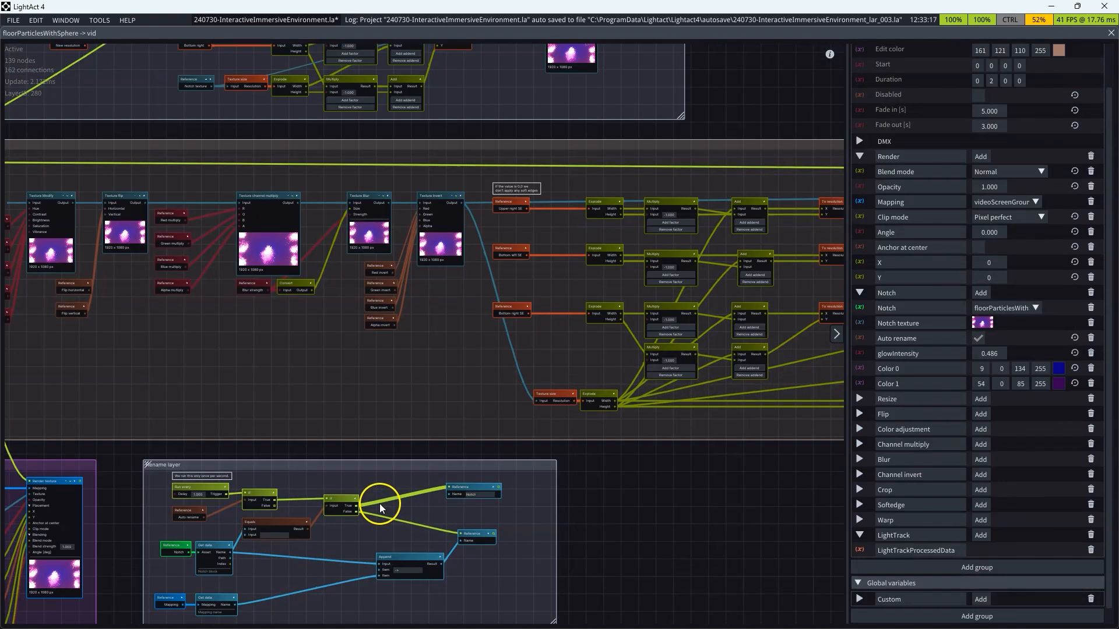
pyautogui.scroll(-2, 419, 505)
pyautogui.scroll(-5, 443, 512)
pyautogui.scroll(8, 461, 408)
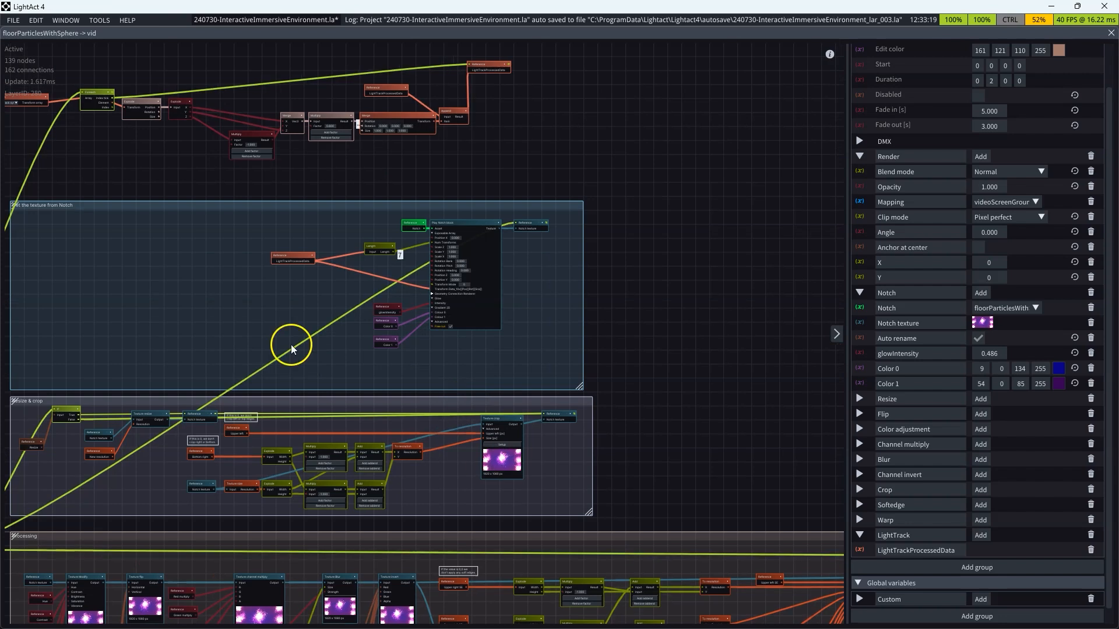
pyautogui.scroll(4, 523, 249)
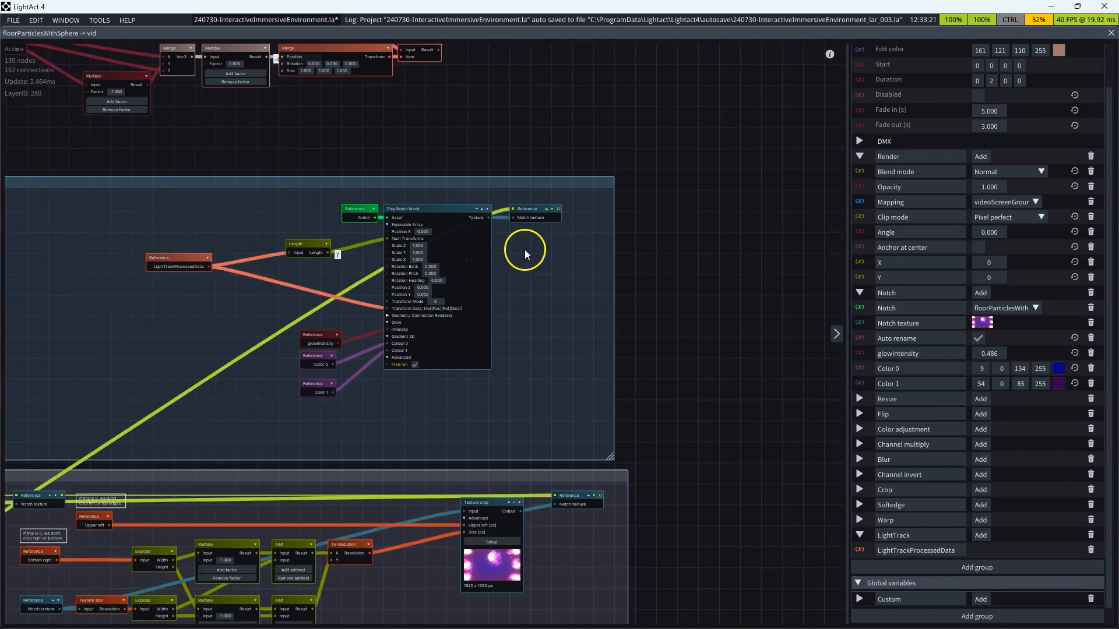
pyautogui.scroll(3, 411, 319)
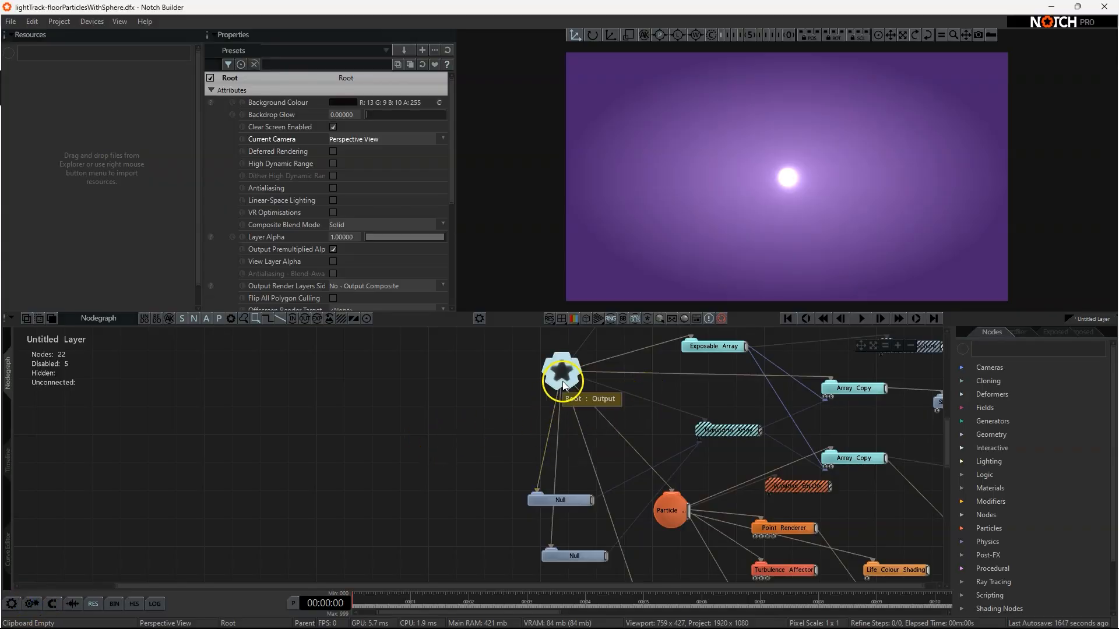
# - In Notch Builder, inspect the Exposable Array node and the two Array Copy nodes that use it as point array source
pyautogui.scroll(-1, 494, 468)
pyautogui.scroll(-6, 494, 468)
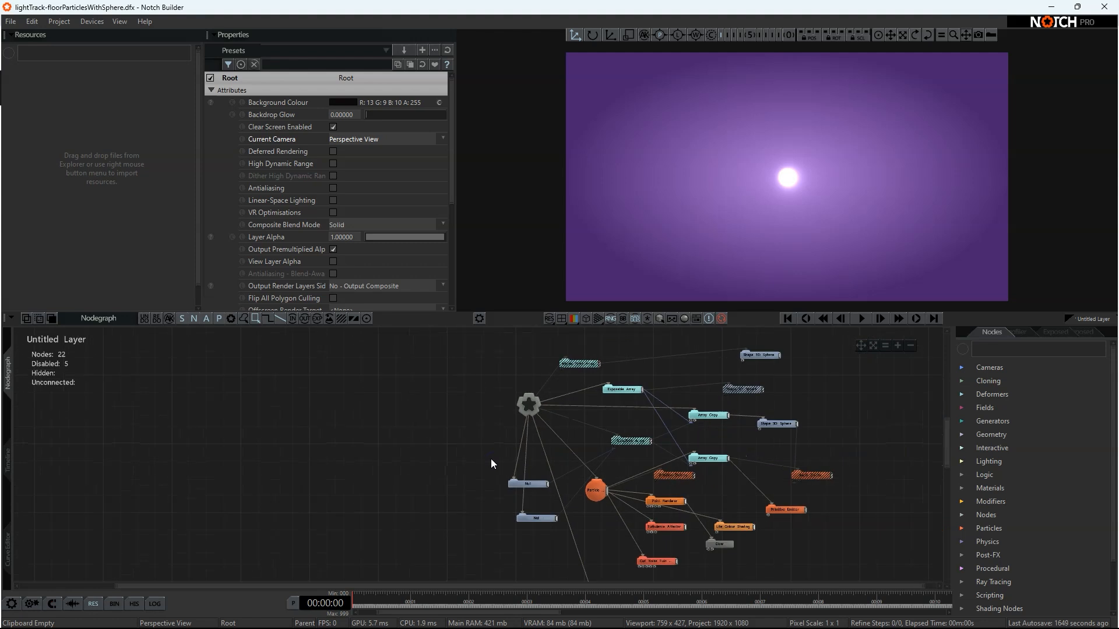
pyautogui.scroll(4, 590, 399)
pyautogui.scroll(3, 590, 399)
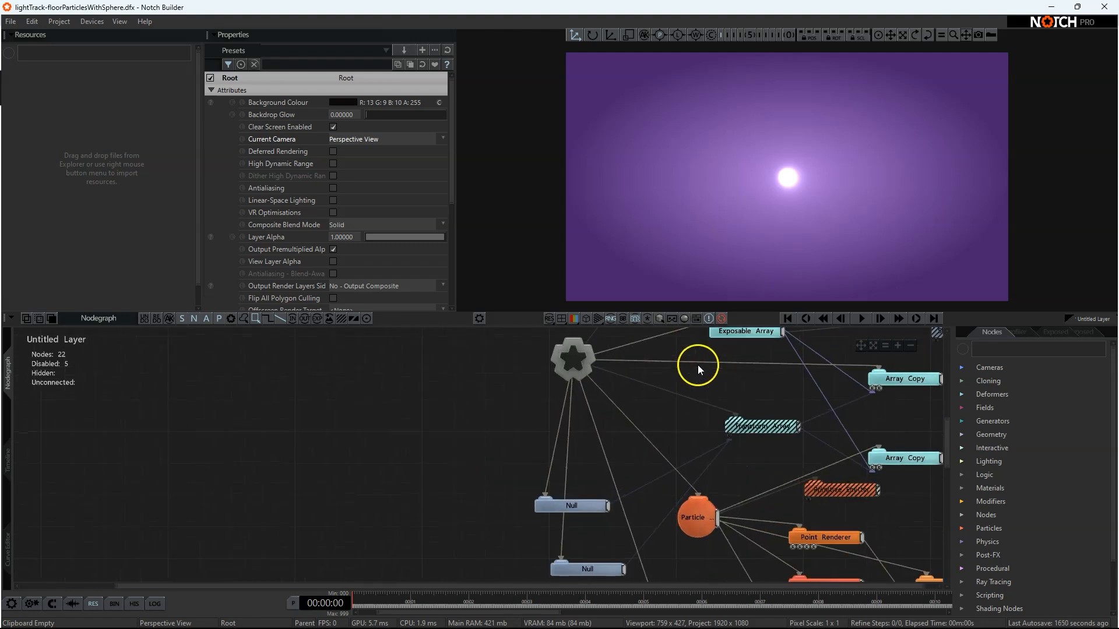
pyautogui.click(757, 336)
pyautogui.moveTo(736, 397); pyautogui.dragTo(435, 453, button='middle')
pyautogui.click(578, 443)
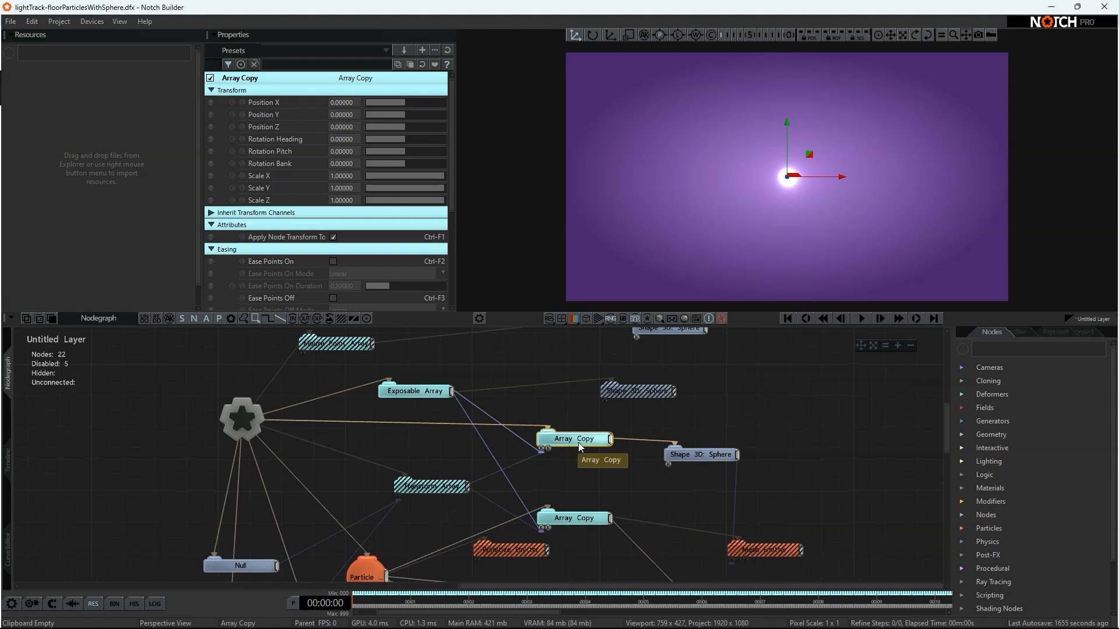
pyautogui.click(575, 517)
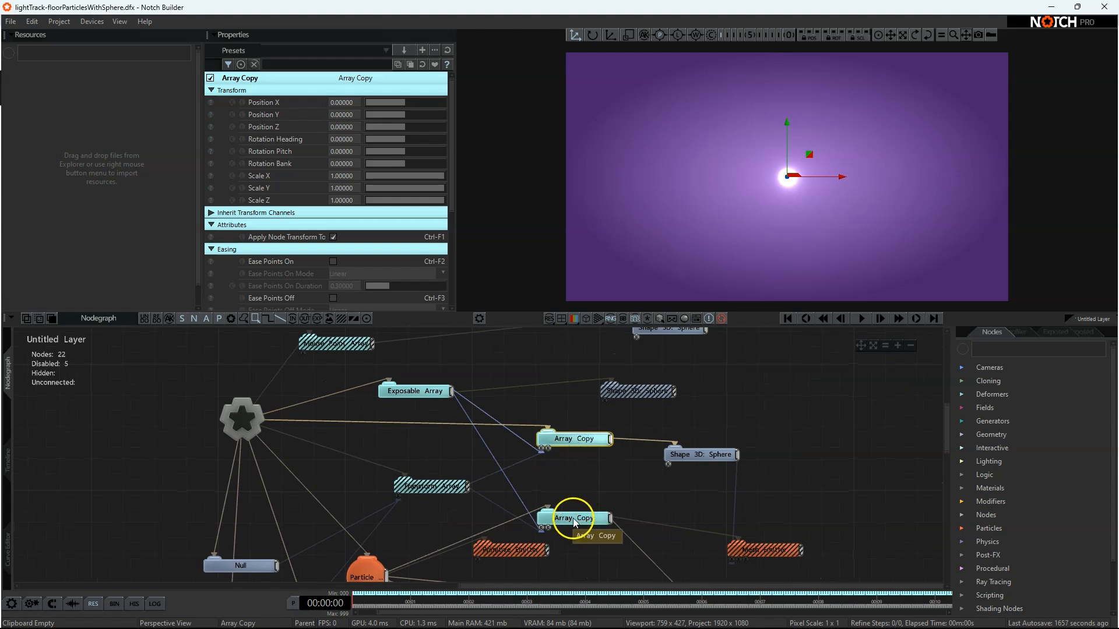
pyautogui.click(575, 521)
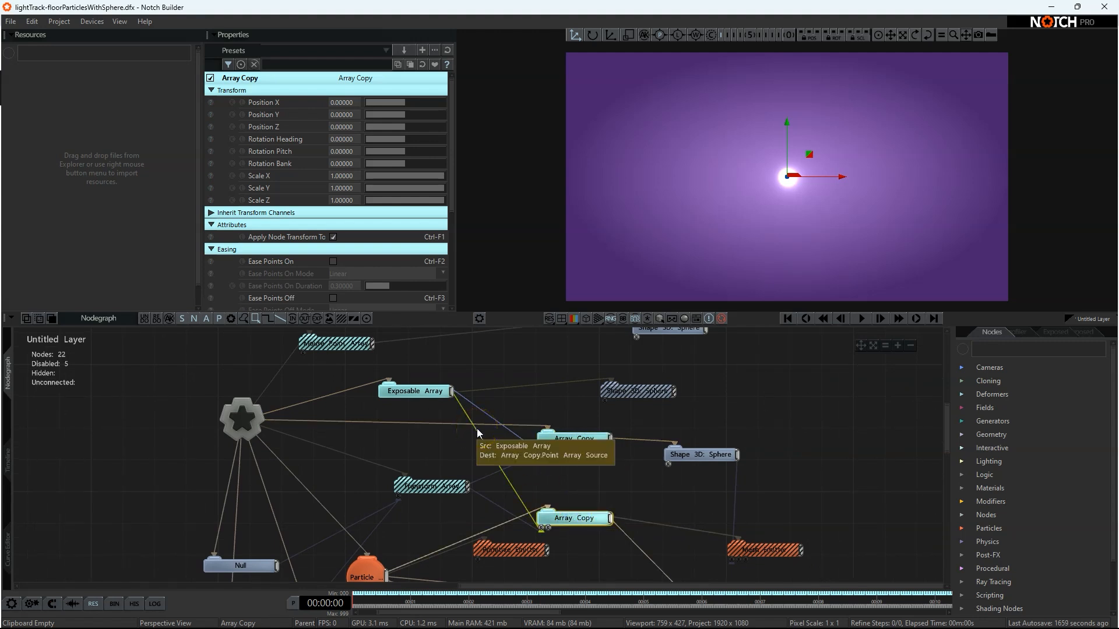
# - Enable the disabled Mouse Point Array node in the nodegraph
pyautogui.click(347, 345)
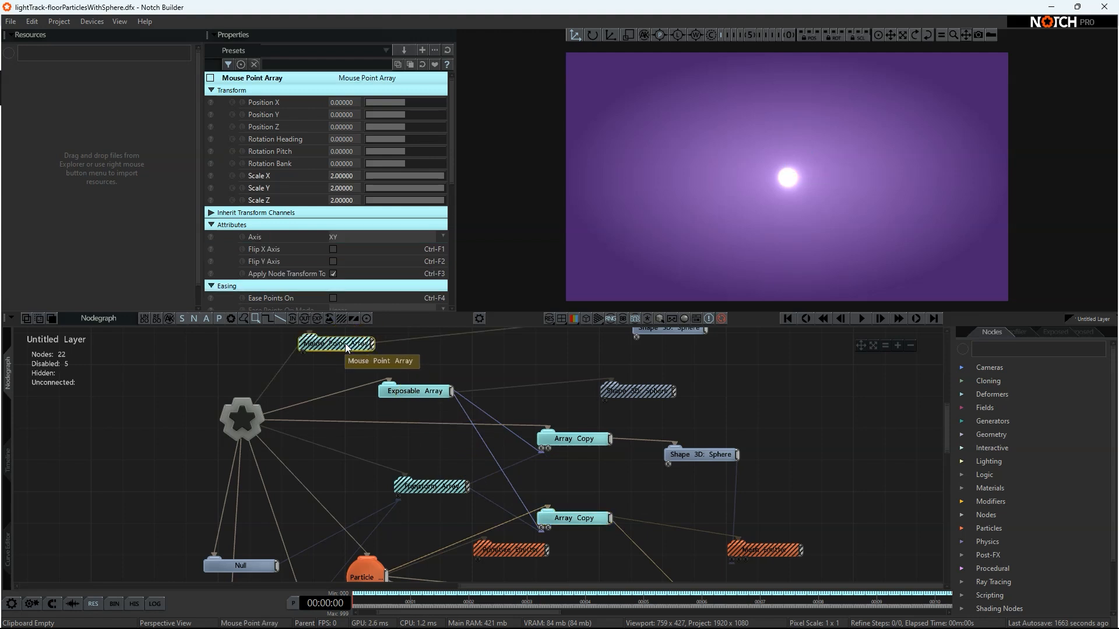
pyautogui.rightClick(349, 348)
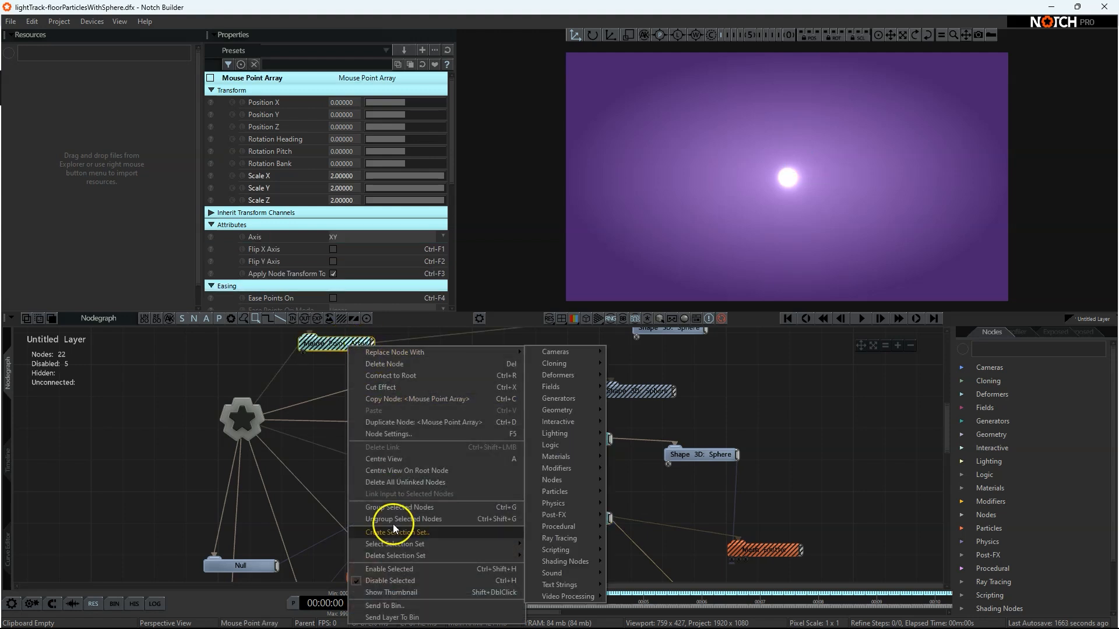
pyautogui.click(359, 571)
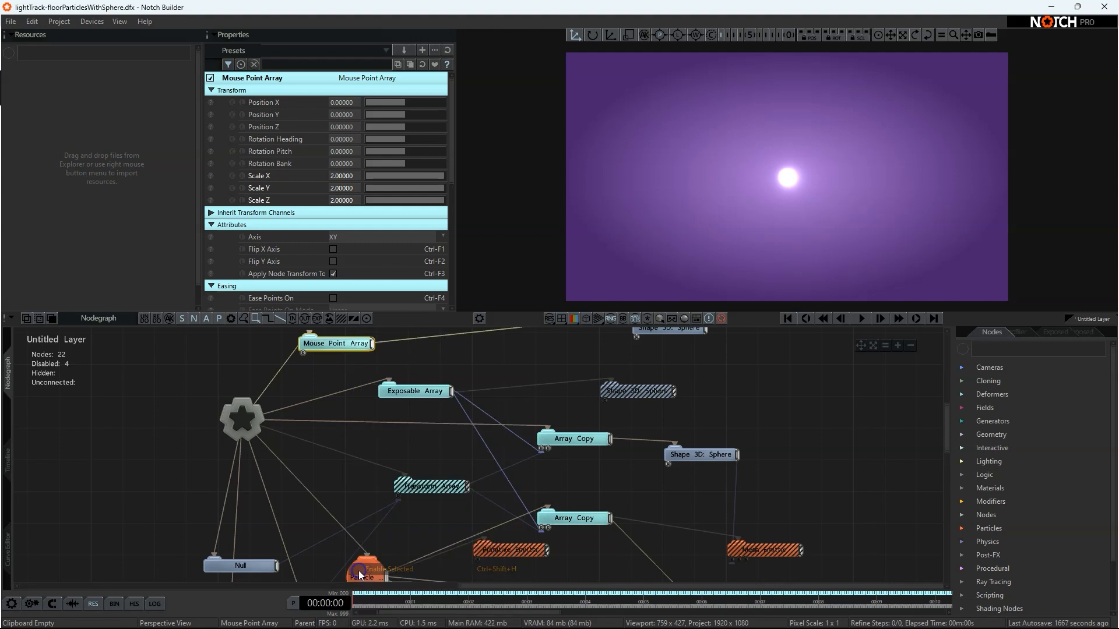
# - Enable the disabled Transform Array node that links to both Array Copy nodes, and clear the node selection
pyautogui.click(425, 488)
pyautogui.rightClick(425, 488)
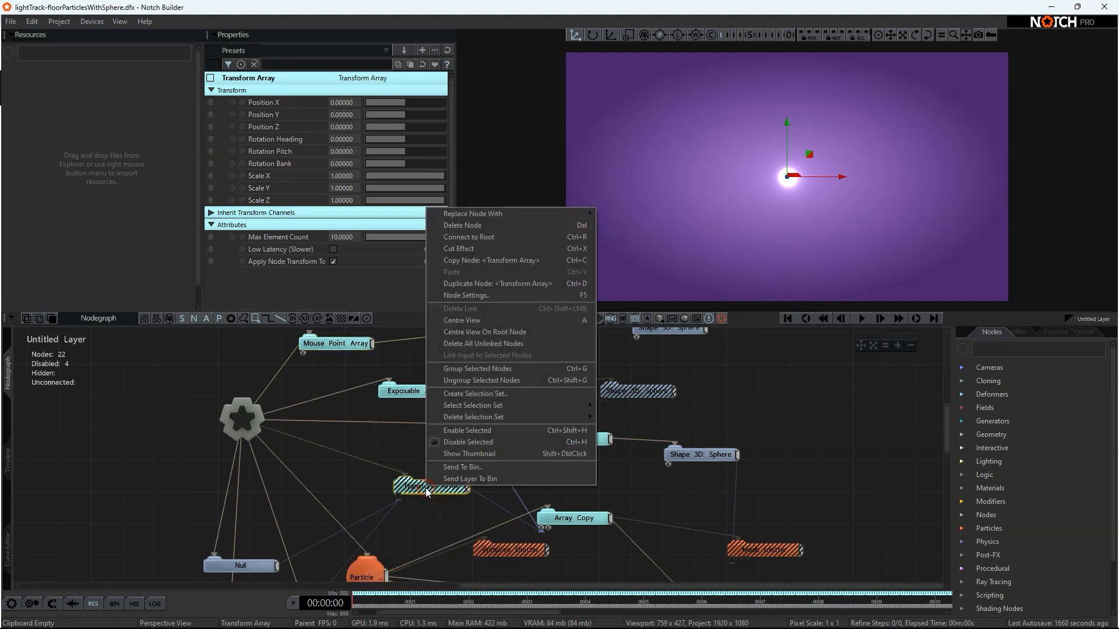
pyautogui.click(434, 432)
pyautogui.click(408, 434)
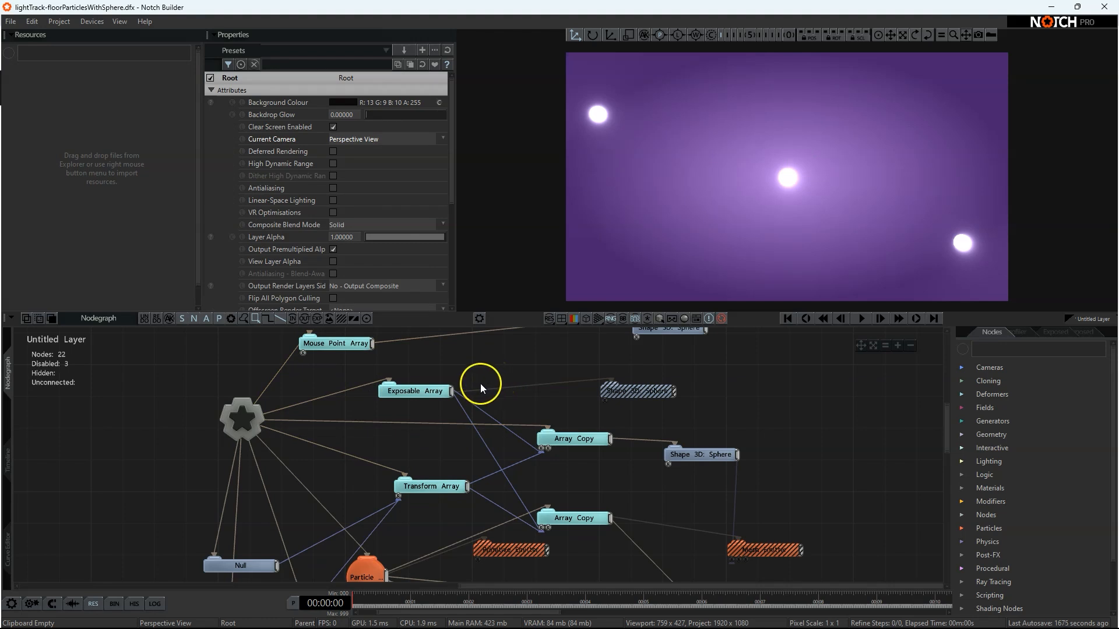
pyautogui.scroll(-3, 503, 387)
pyautogui.scroll(2, 496, 564)
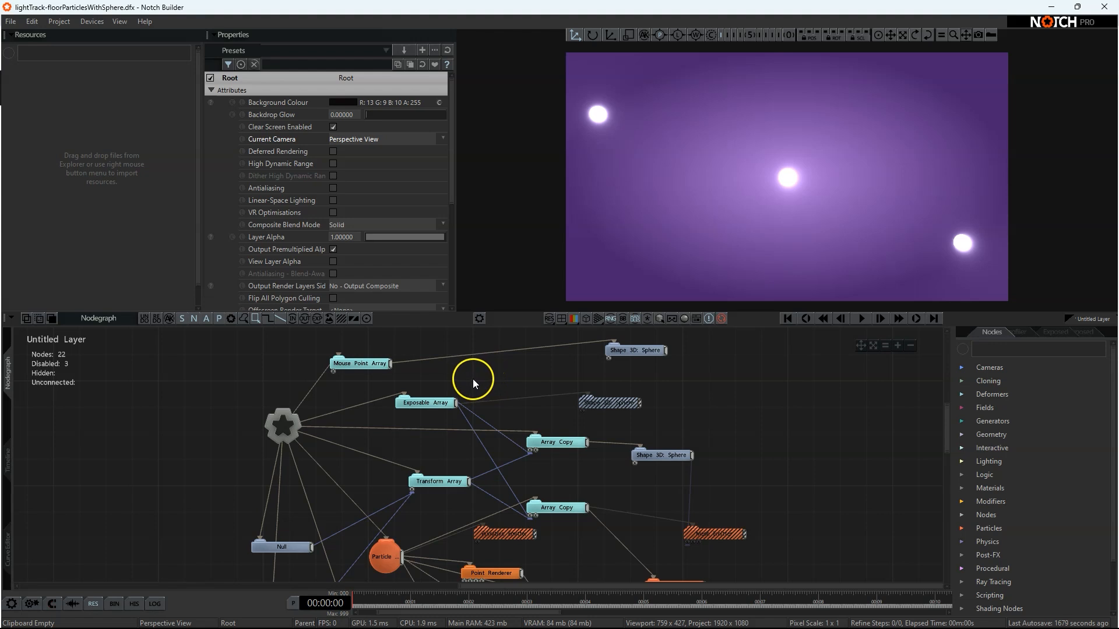
# - Play the timeline to preview the particles emitting around the sphere positions, and look over the array nodes
pyautogui.press('space')
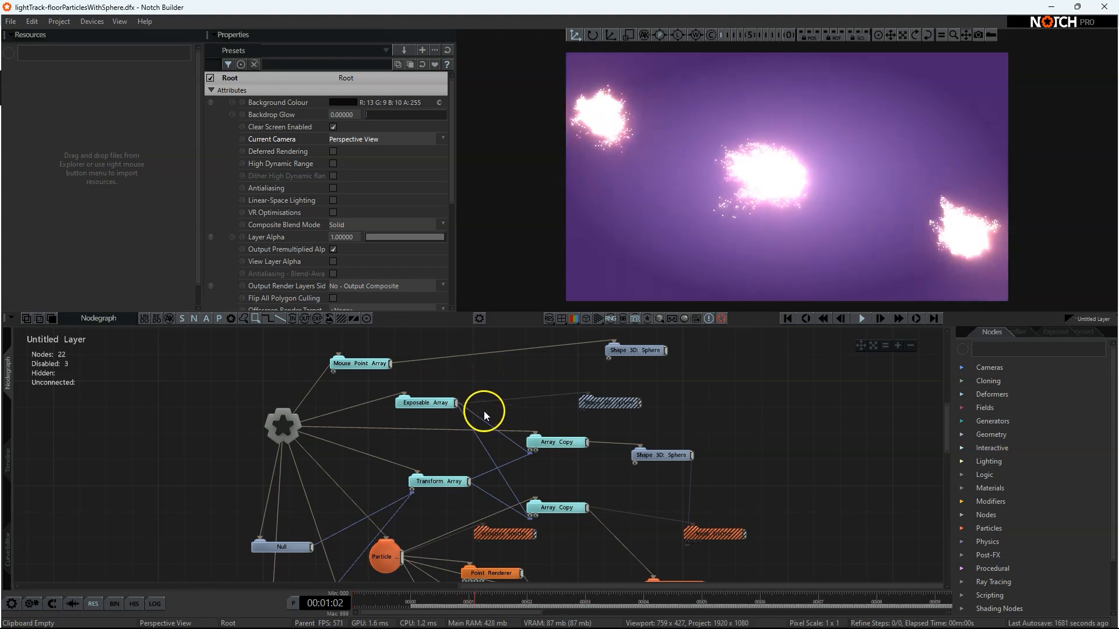
pyautogui.scroll(-2, 481, 402)
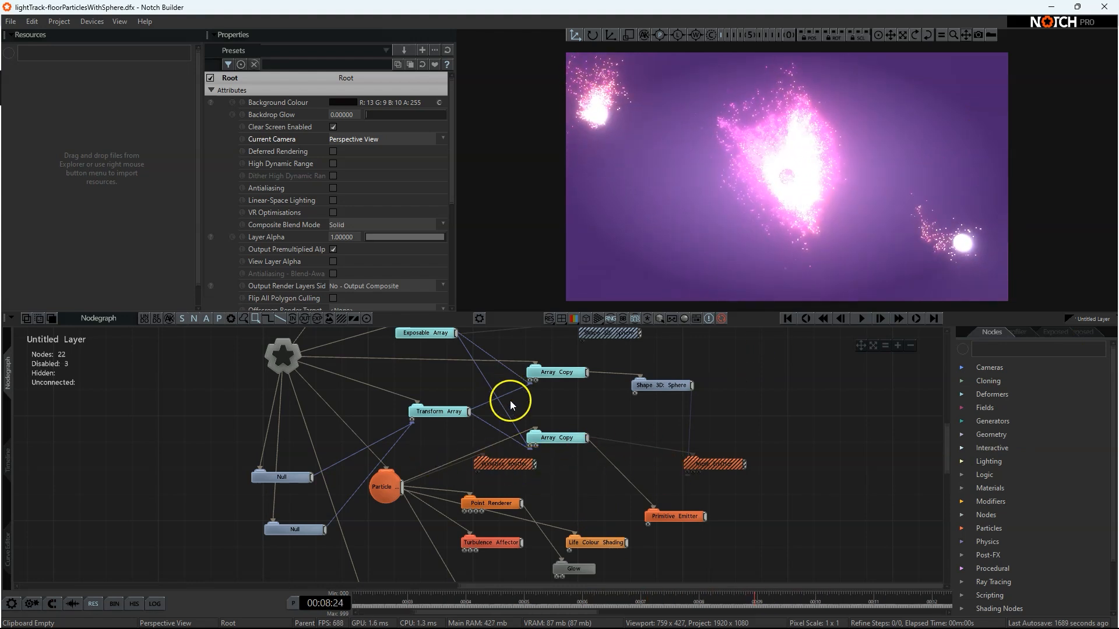
pyautogui.scroll(1, 717, 481)
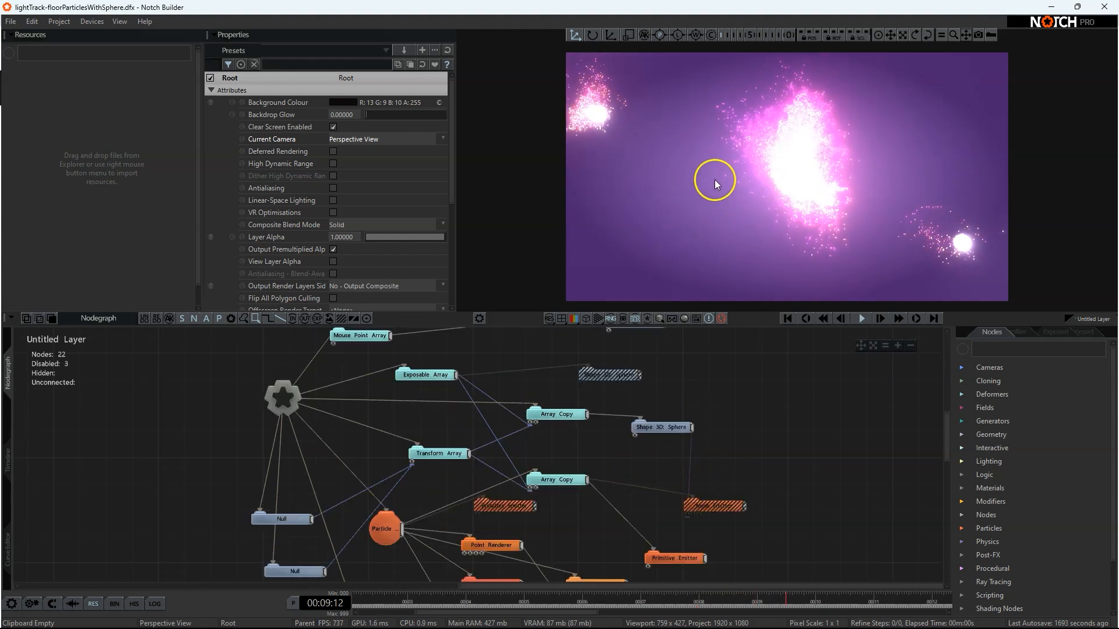
# - Disable the Mouse Point Array node in the nodegraph and clear the node selection
pyautogui.click(371, 333)
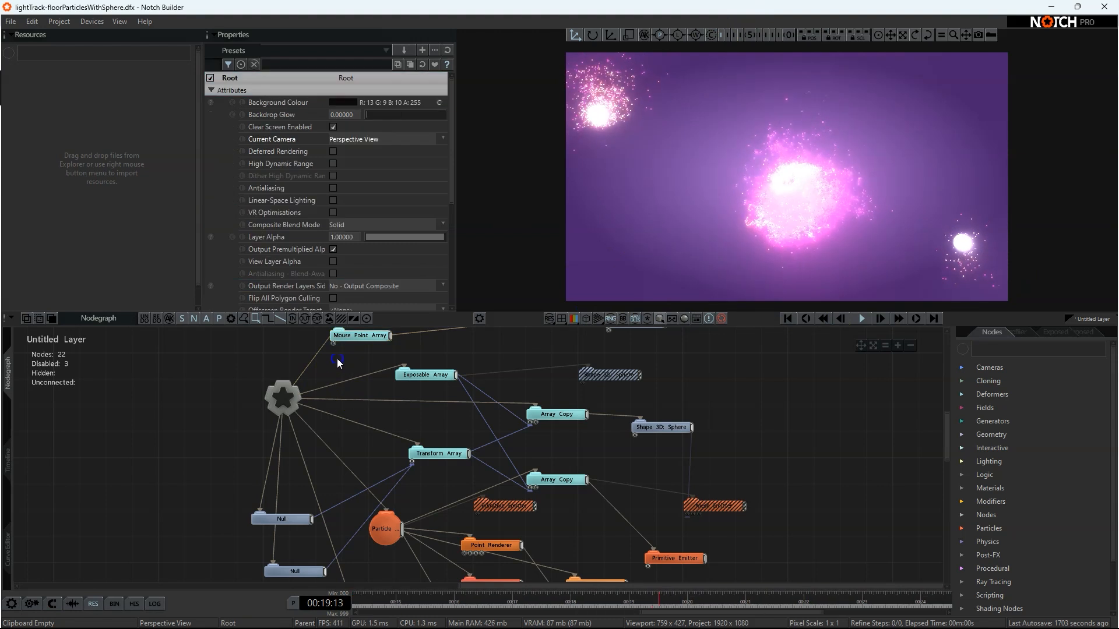
pyautogui.rightClick(366, 337)
pyautogui.click(408, 333)
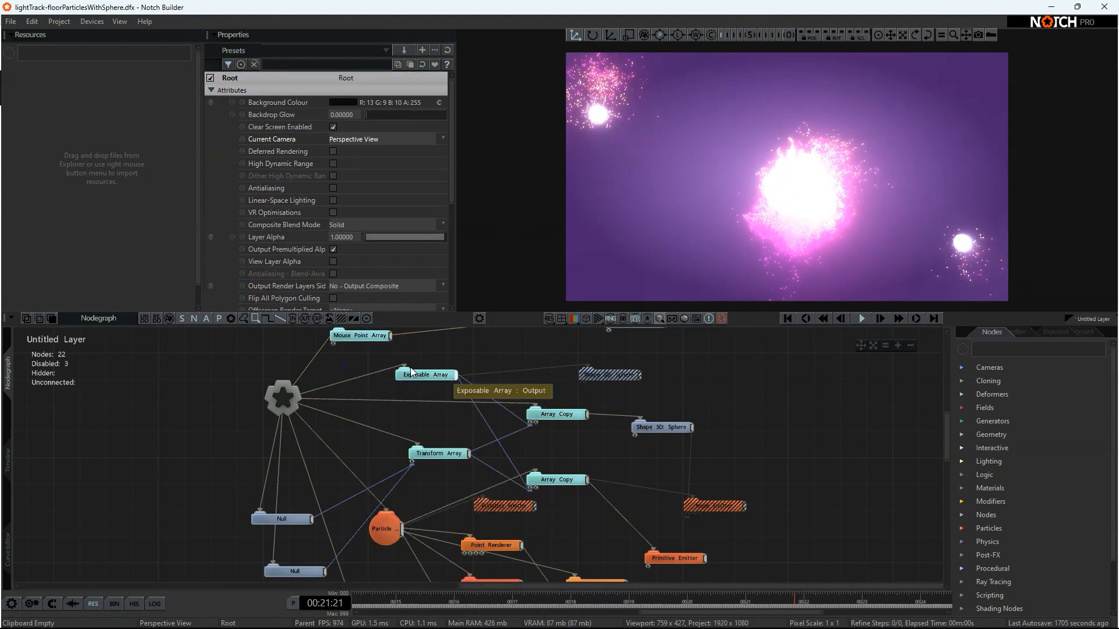
pyautogui.scroll(2, 508, 454)
pyautogui.click(371, 396)
pyautogui.rightClick(370, 396)
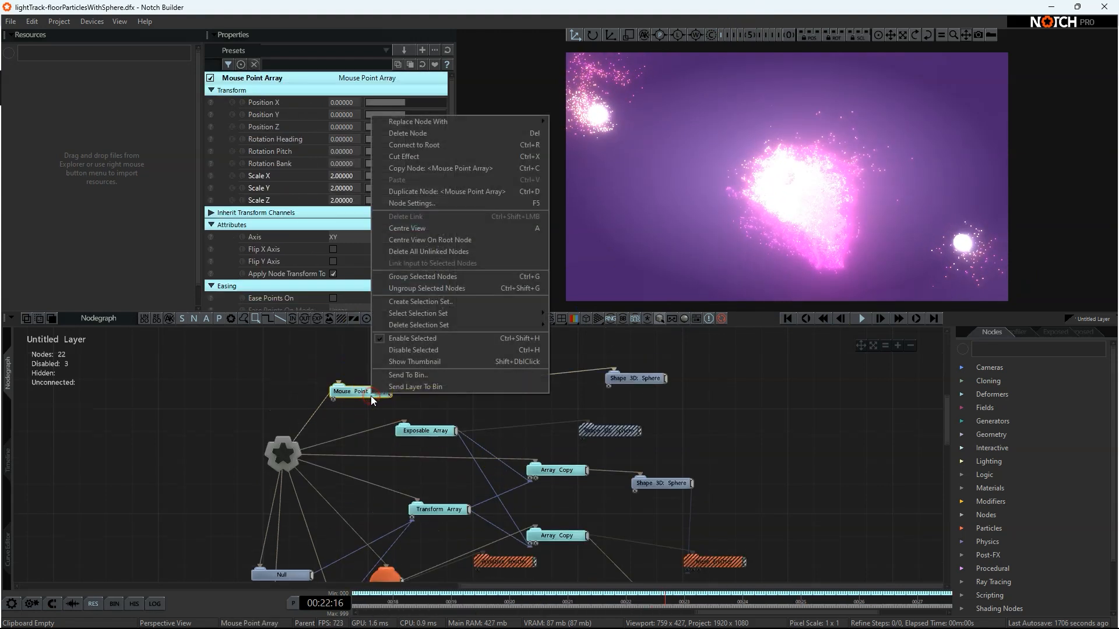
pyautogui.click(397, 341)
pyautogui.click(456, 379)
pyautogui.scroll(-2, 454, 402)
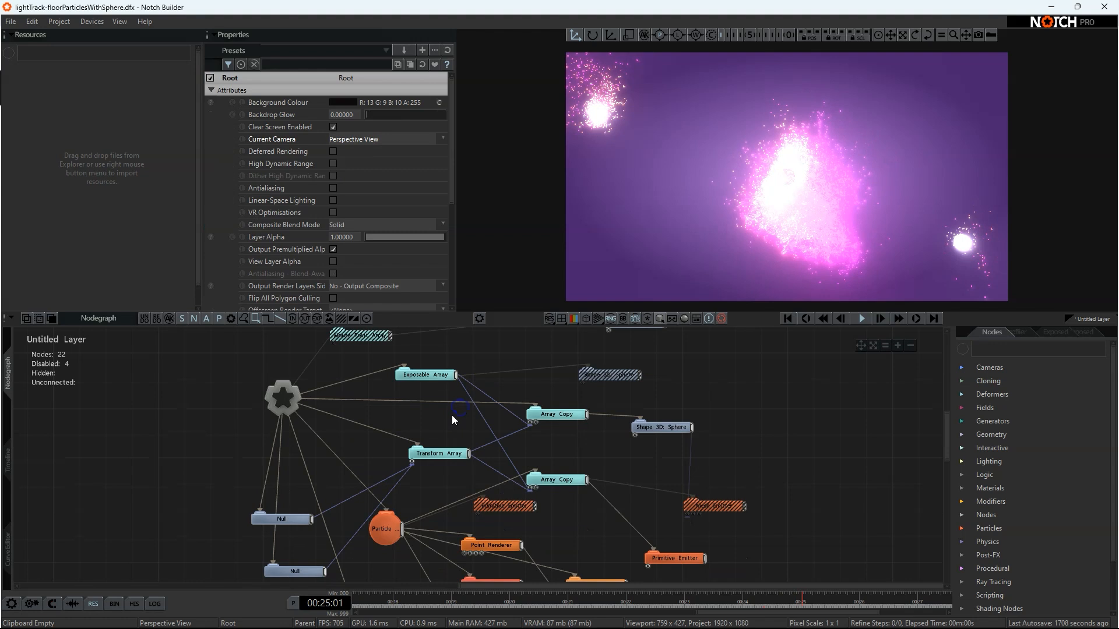
# - Move the upper Null linked to the Transform Array down to a Position Y of about -1.76, and disable that Null
pyautogui.click(294, 520)
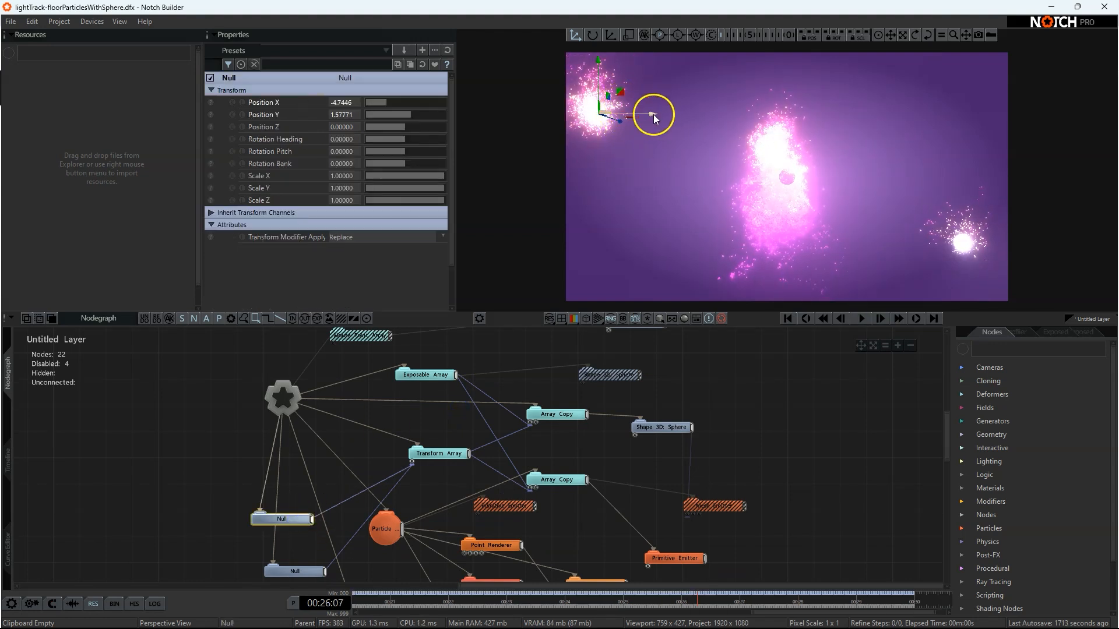
pyautogui.moveTo(598, 62); pyautogui.dragTo(597, 201)
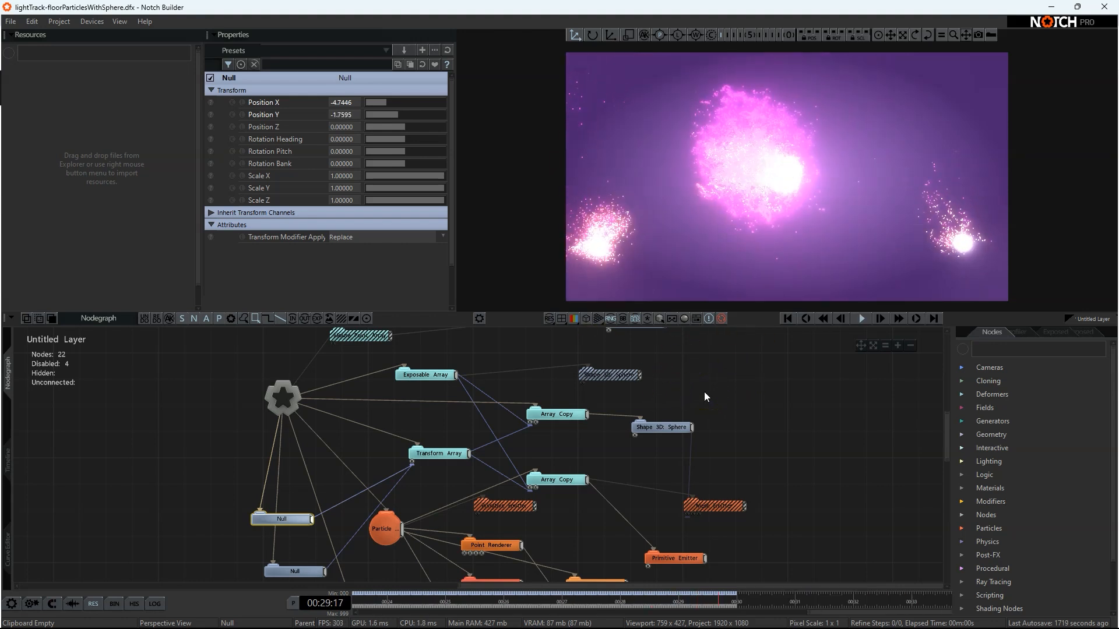
pyautogui.rightClick(299, 520)
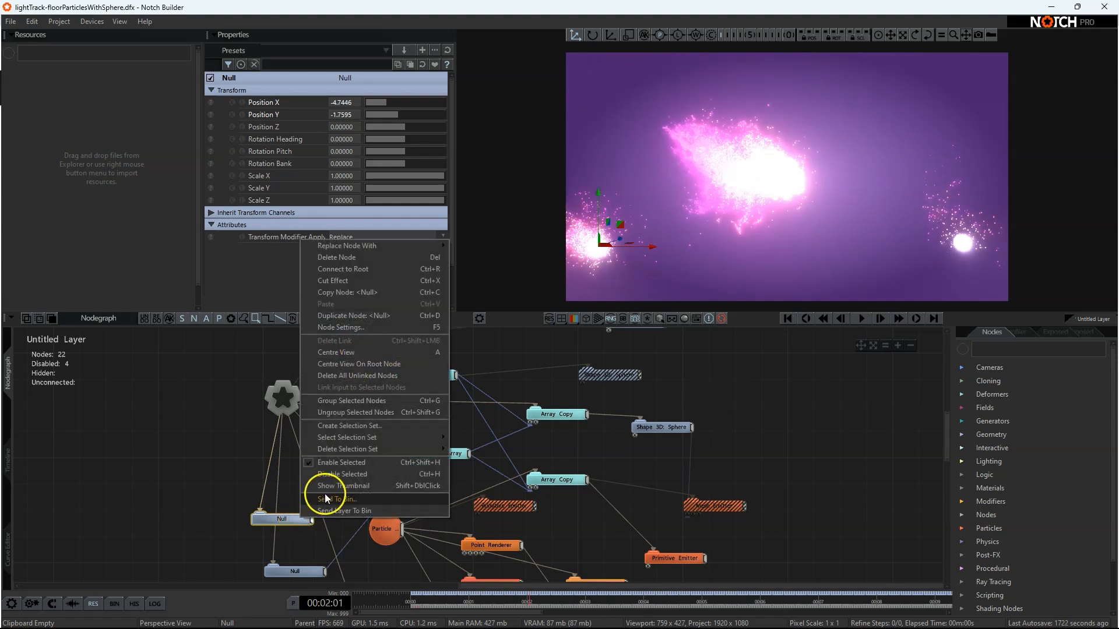
pyautogui.click(341, 474)
# - Check the exposed property settings of the Exposable Array's Num Transforms and compare them with the Play Notch block in LightAct
pyautogui.click(426, 376)
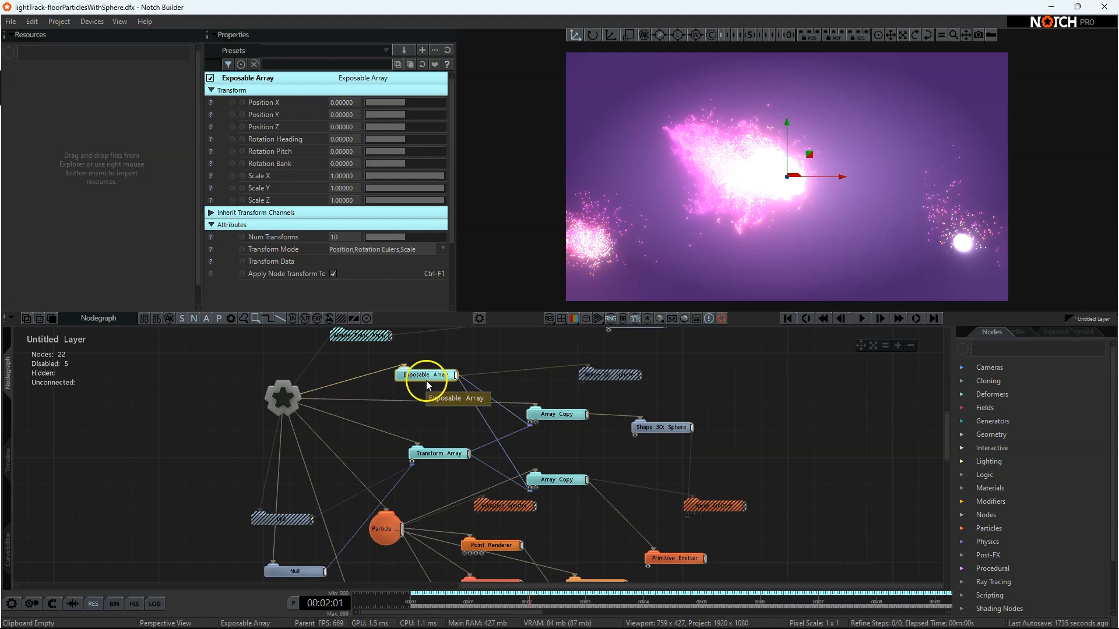
pyautogui.click(210, 239)
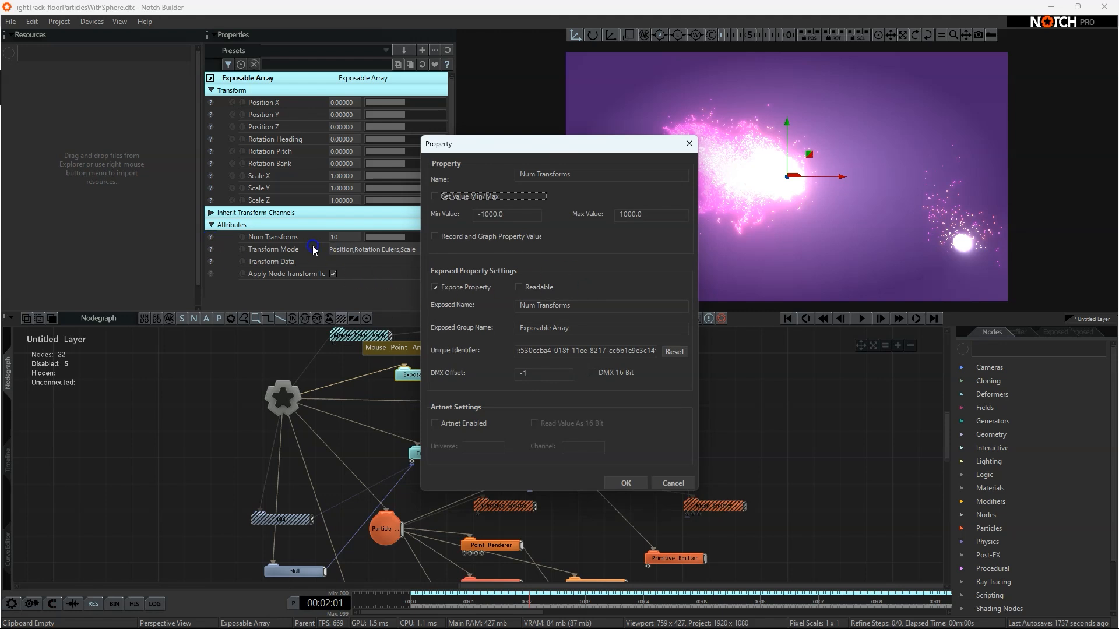
pyautogui.click(689, 144)
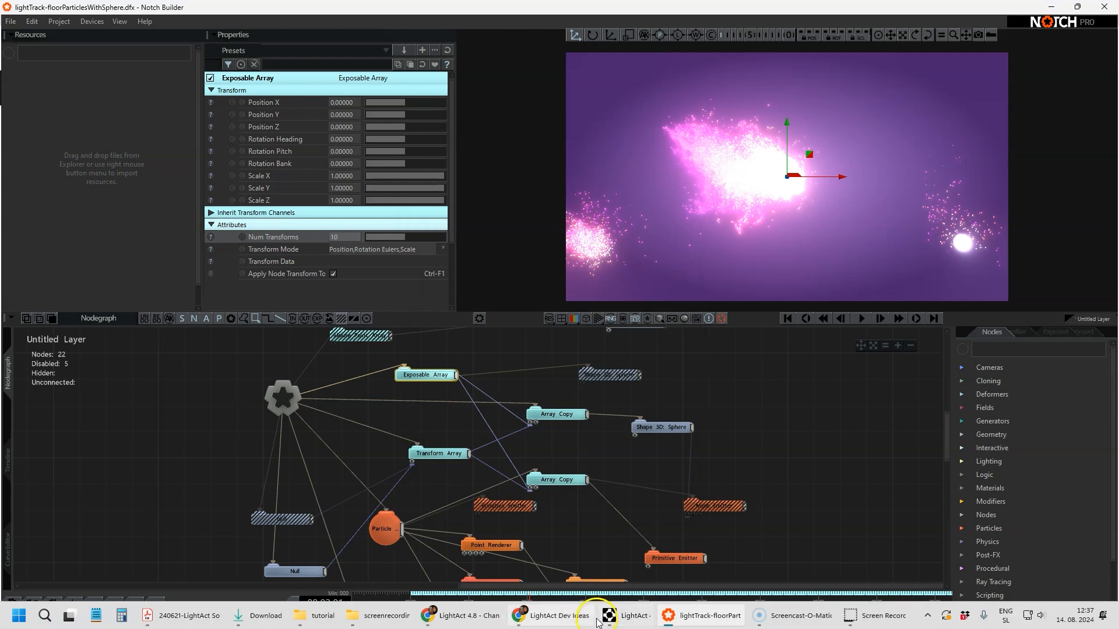
pyautogui.click(600, 620)
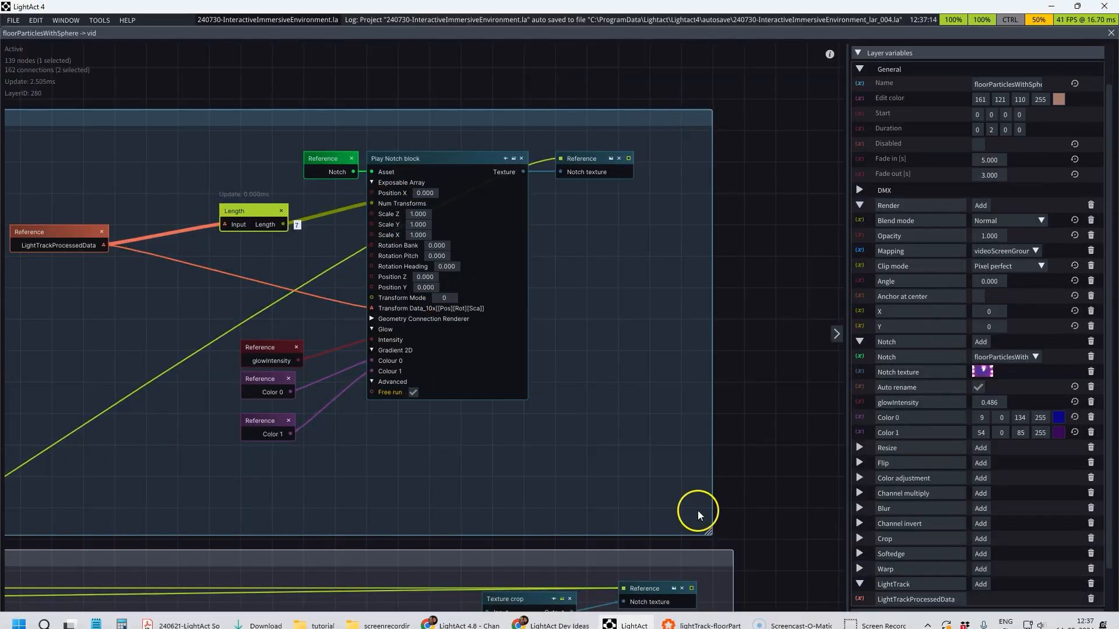
pyautogui.click(699, 620)
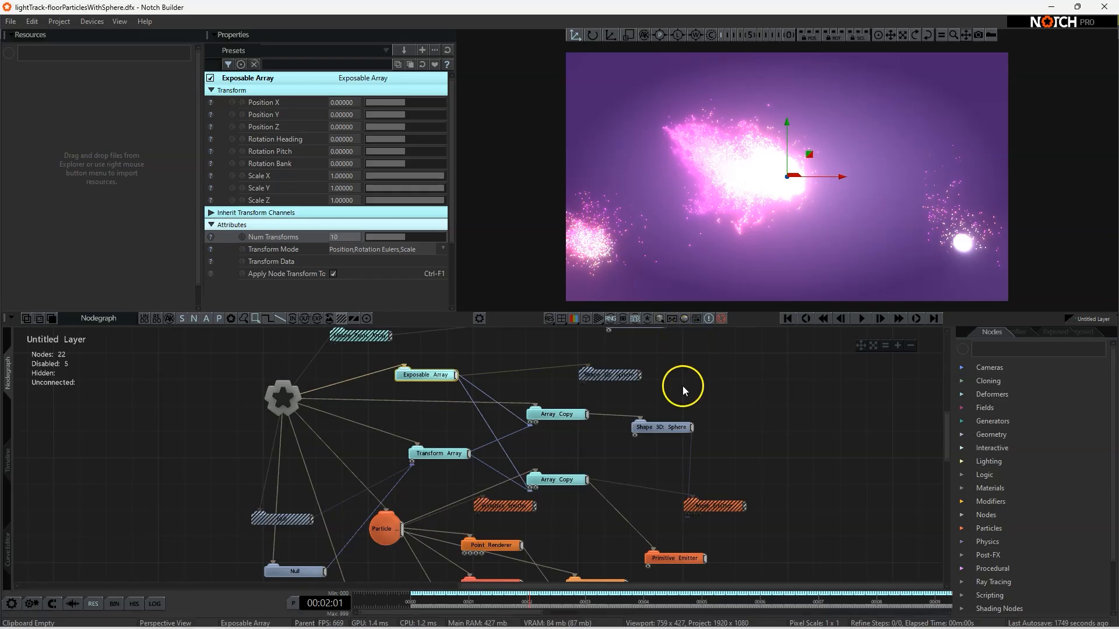
# - Check the Exposable Array's exposed settings for Transform Data and Transform Mode, and compare them with the Play Notch block inputs in LightAct
pyautogui.click(210, 263)
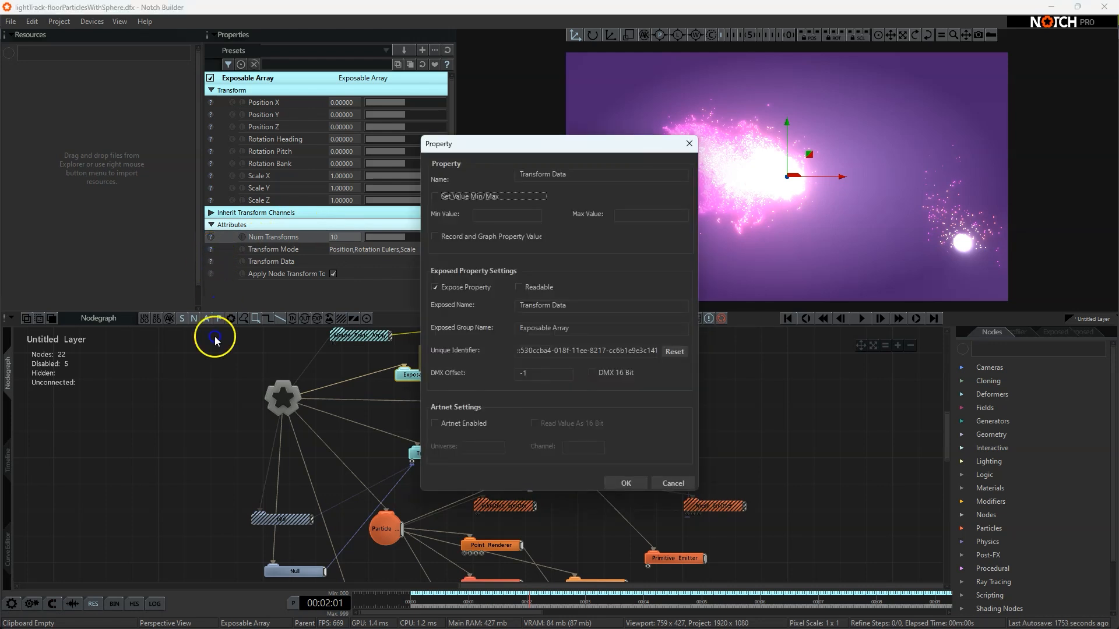
pyautogui.click(689, 143)
pyautogui.click(210, 250)
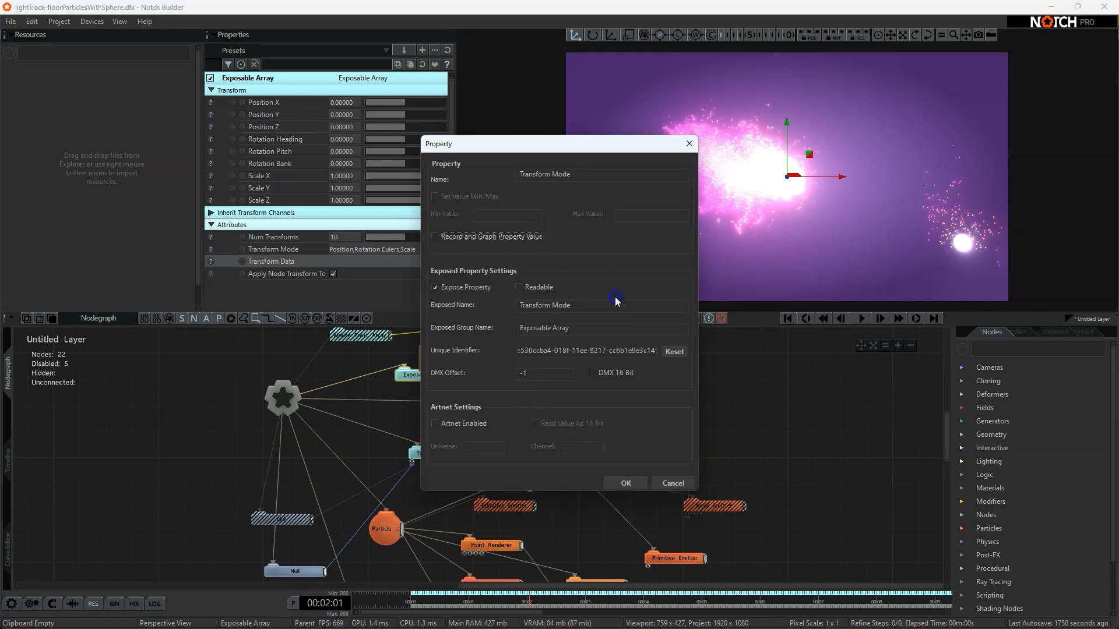
pyautogui.click(691, 145)
pyautogui.hotkey('alt', 'Tab')
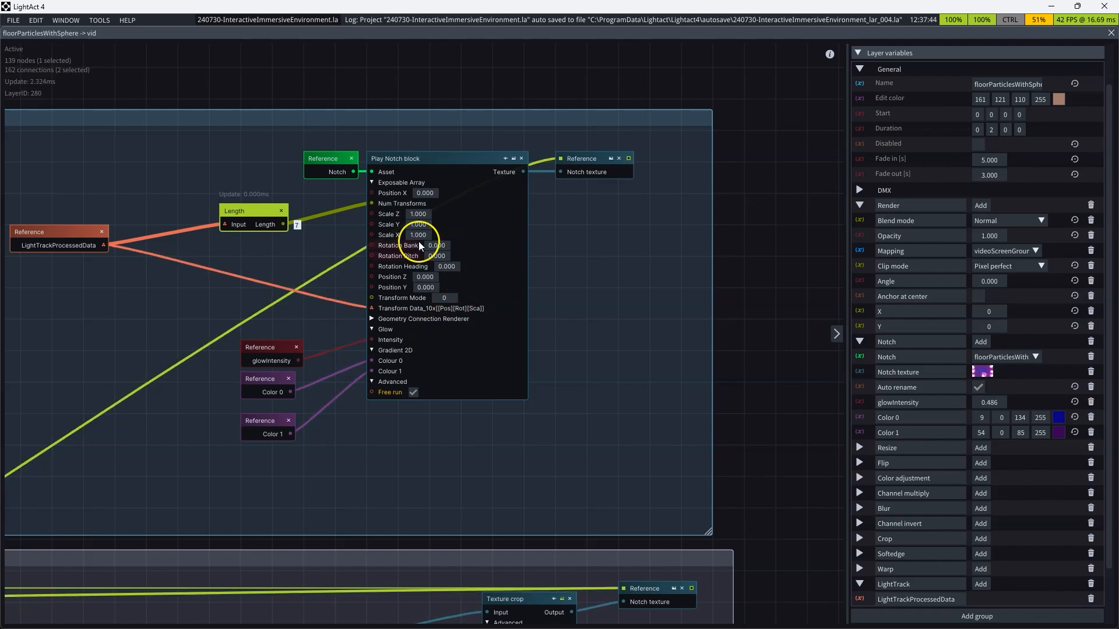
pyautogui.hotkey('alt', 'Tab')
pyautogui.click(546, 453)
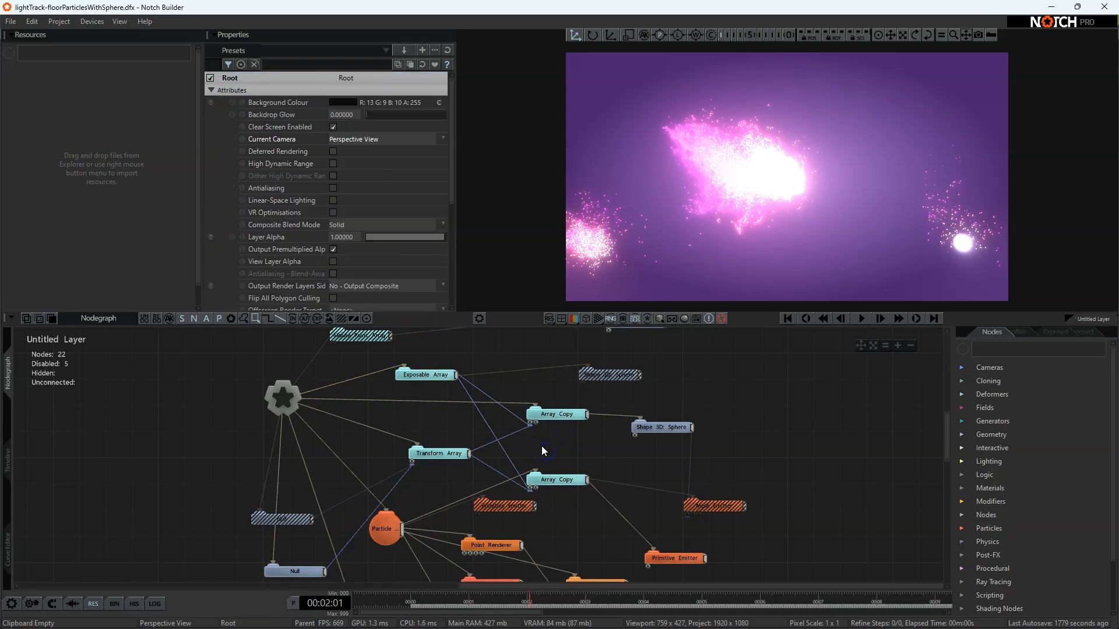
# - Examine the particle setup in the nodegraph, inspecting the Point Renderer, Primitive Emitter, Turbulence Affector and Particle Root properties
pyautogui.scroll(3, 606, 456)
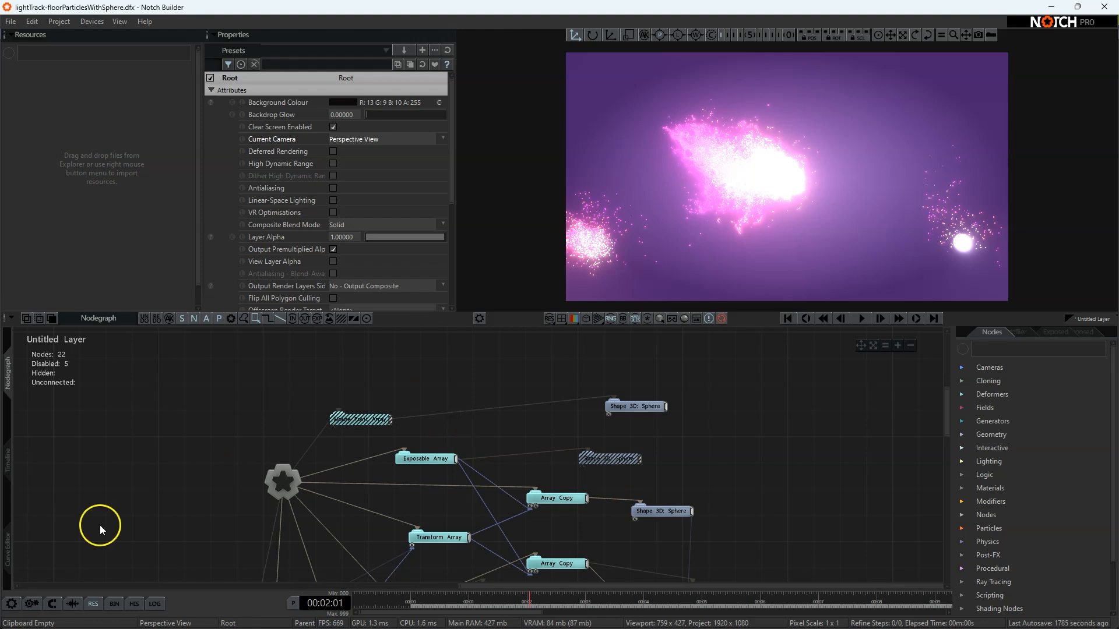
pyautogui.scroll(-3, 268, 478)
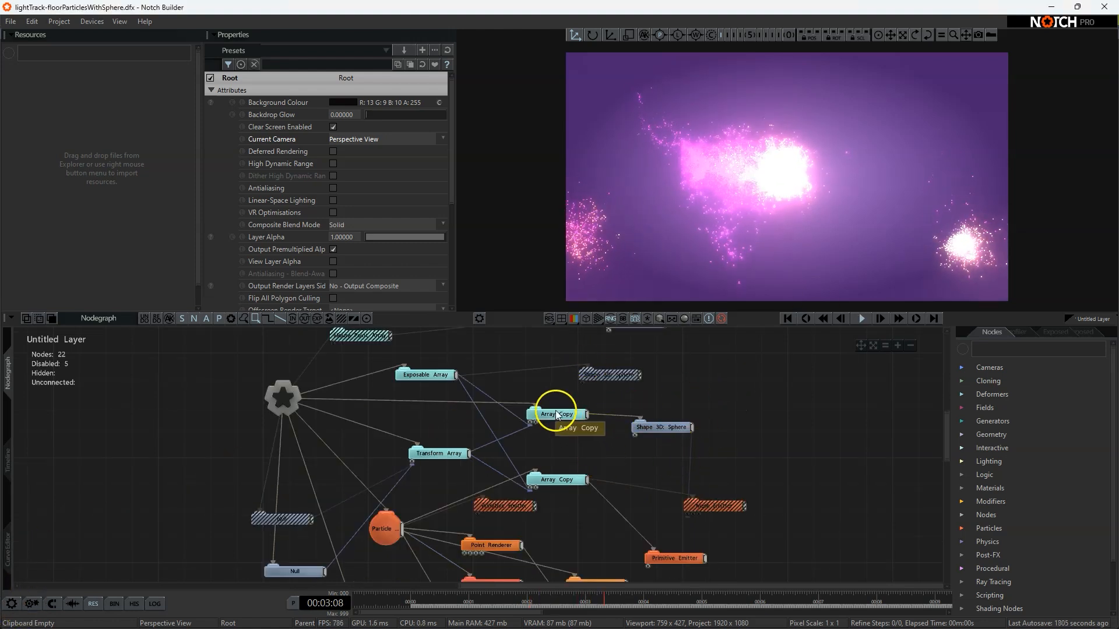
pyautogui.click(492, 545)
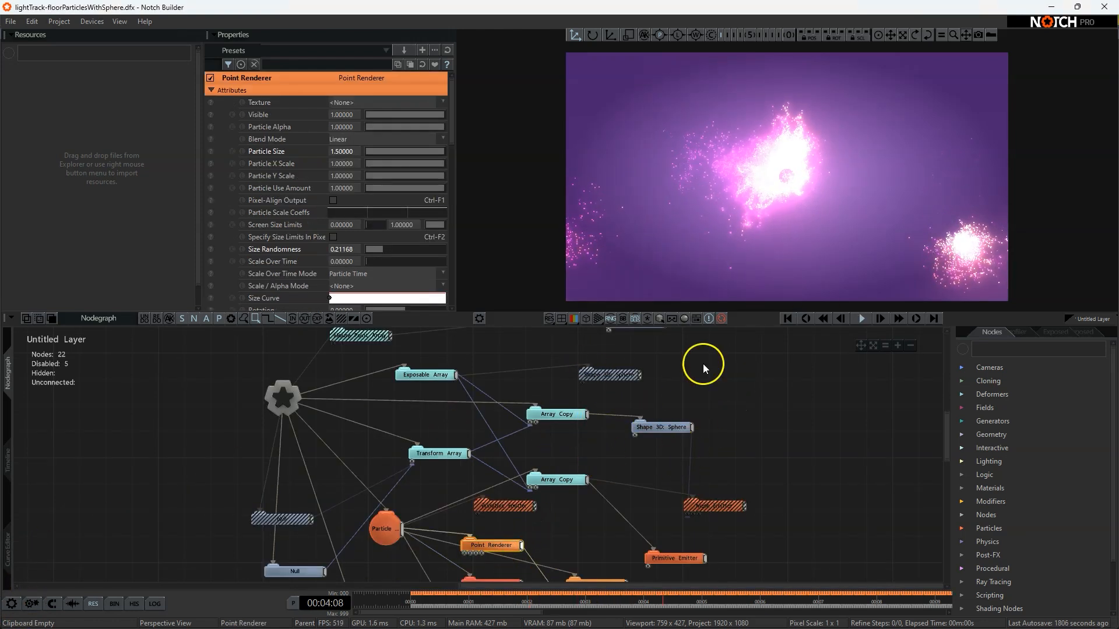
pyautogui.click(694, 558)
pyautogui.scroll(-3, 717, 495)
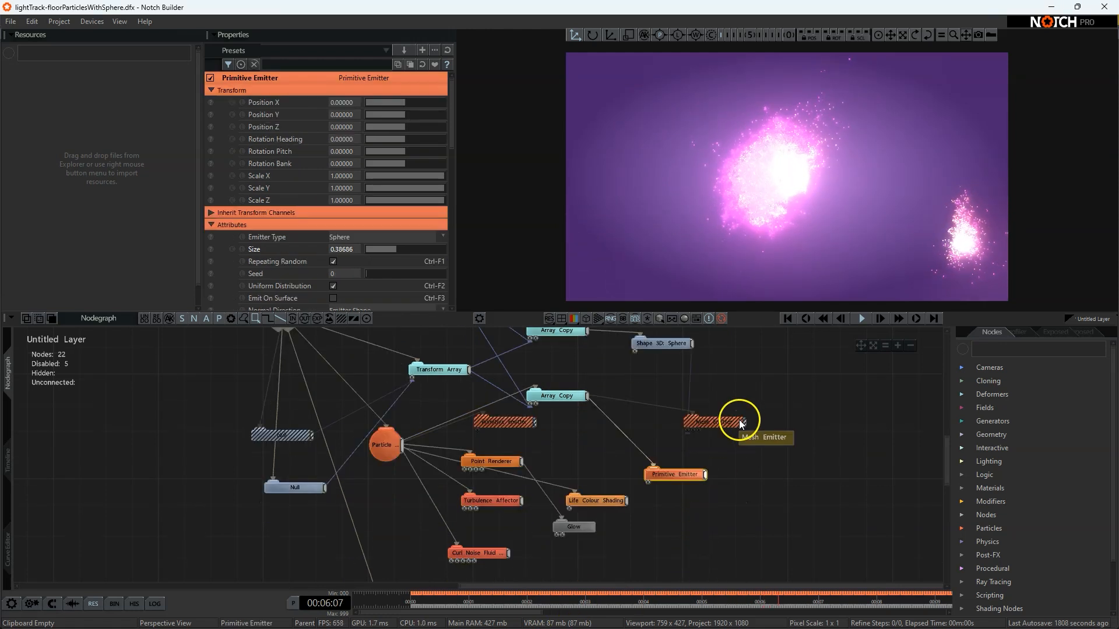
pyautogui.click(495, 499)
pyautogui.click(380, 454)
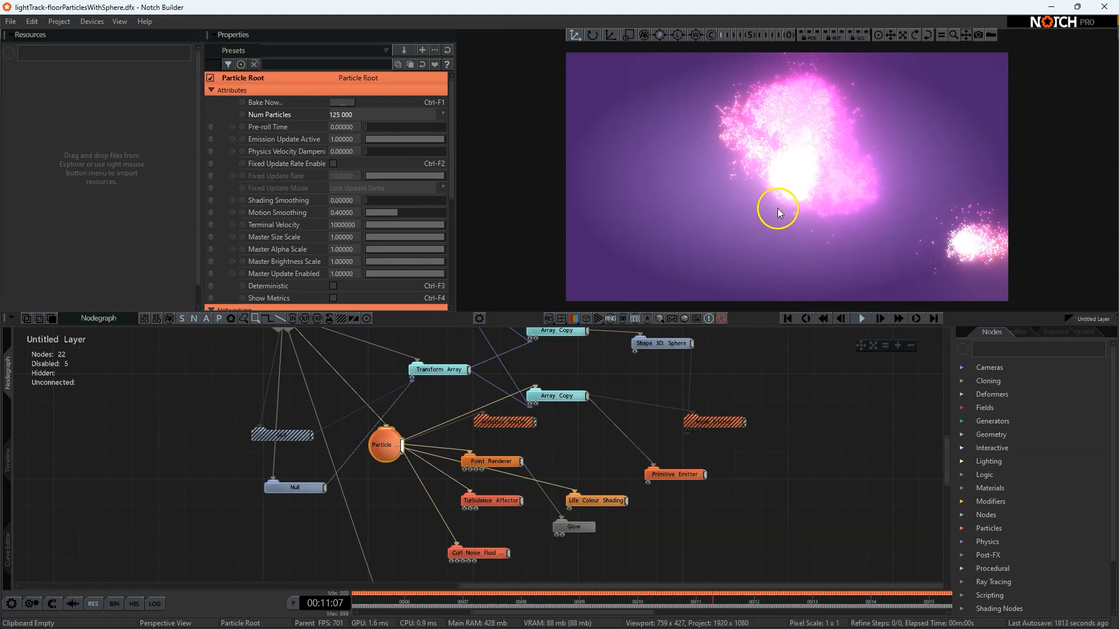
pyautogui.scroll(3, 750, 519)
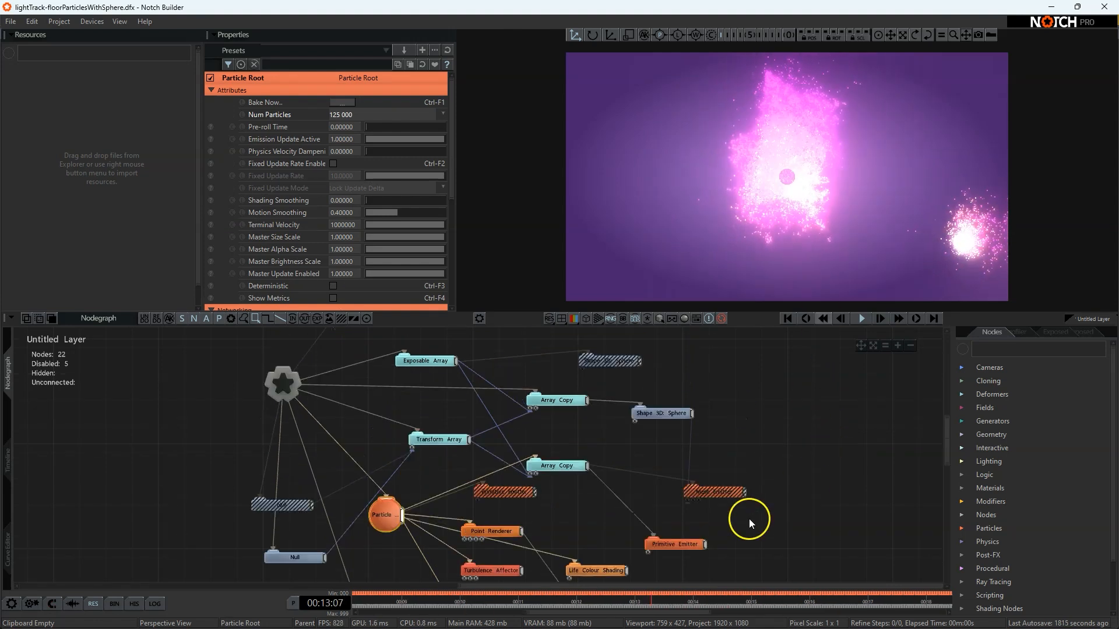
pyautogui.scroll(3, 481, 419)
pyautogui.scroll(-4, 475, 435)
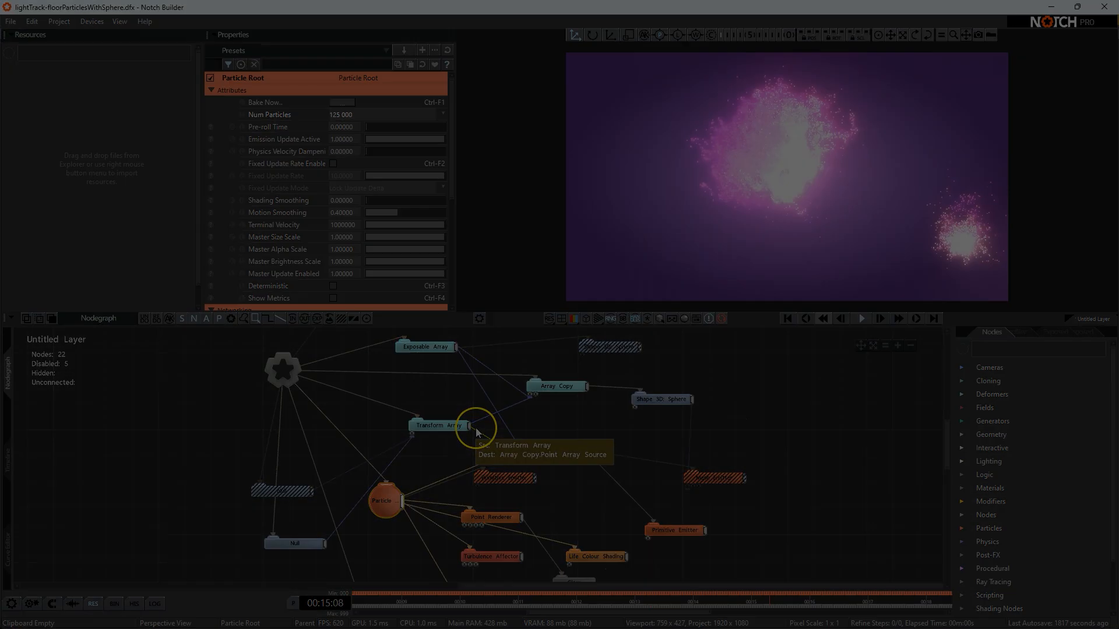